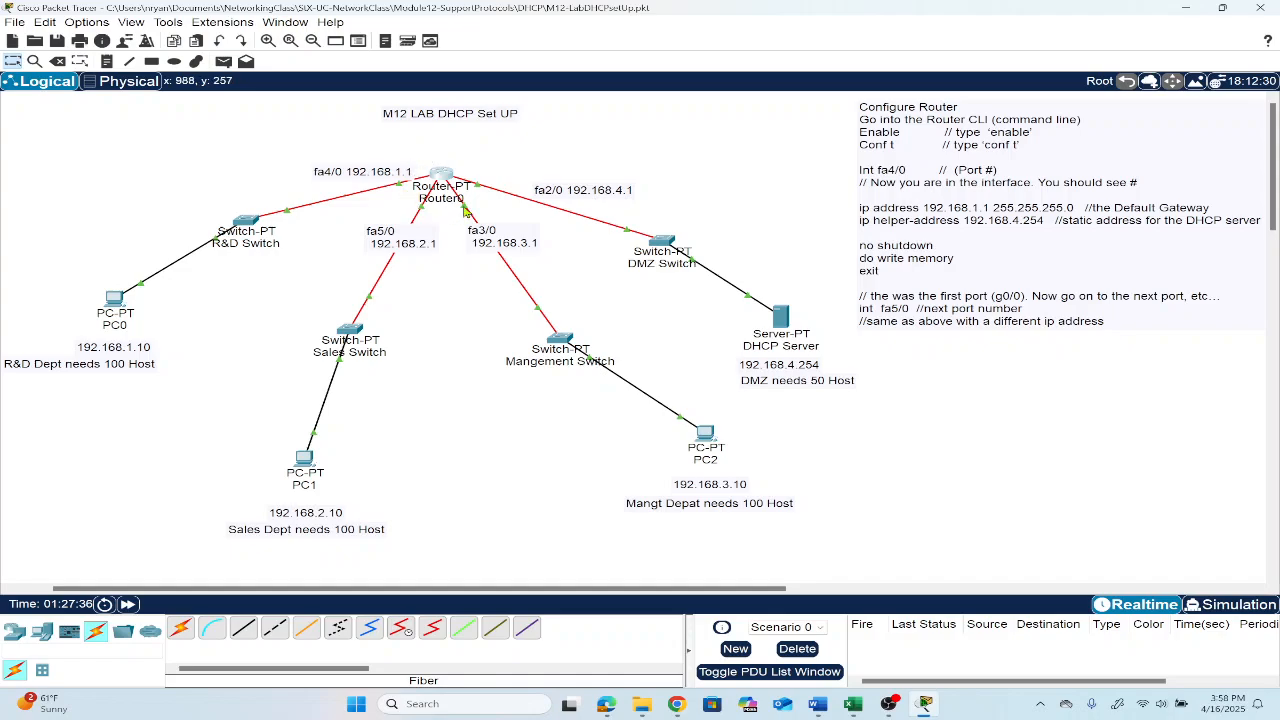
mouse_move(440, 190)
left_click(958, 260)
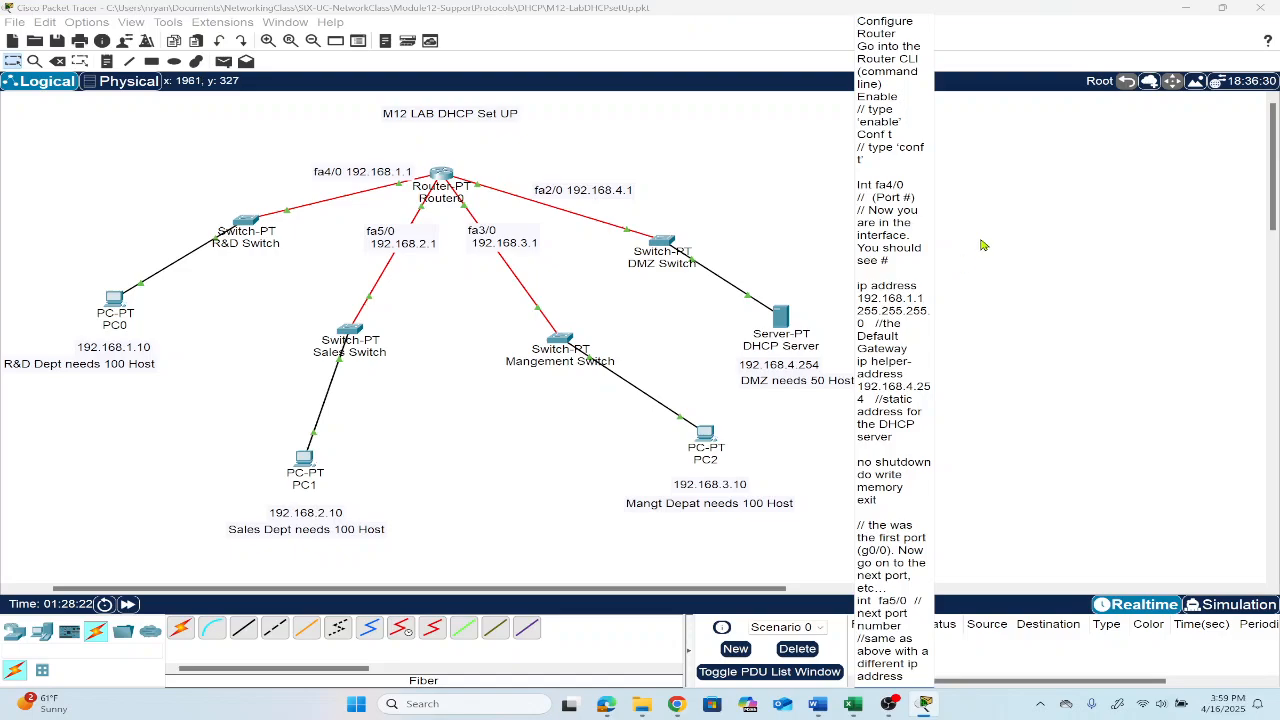
left_click(699, 182)
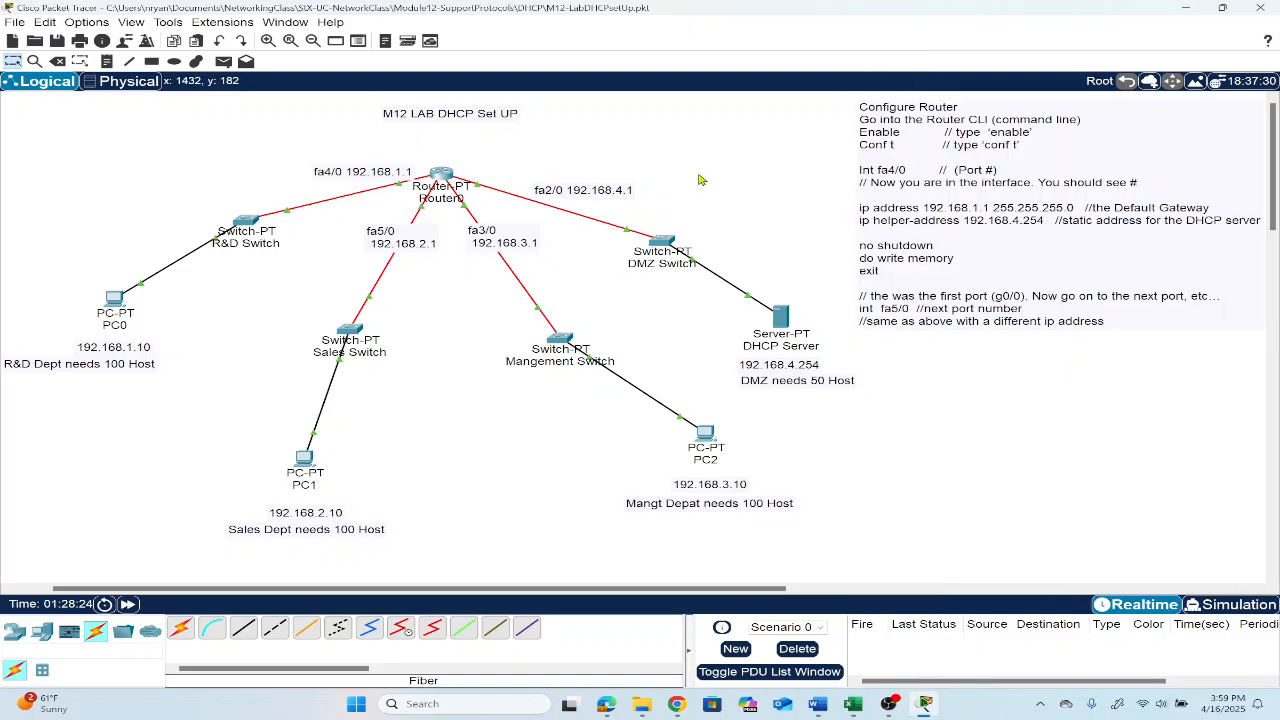
left_click(1025, 182)
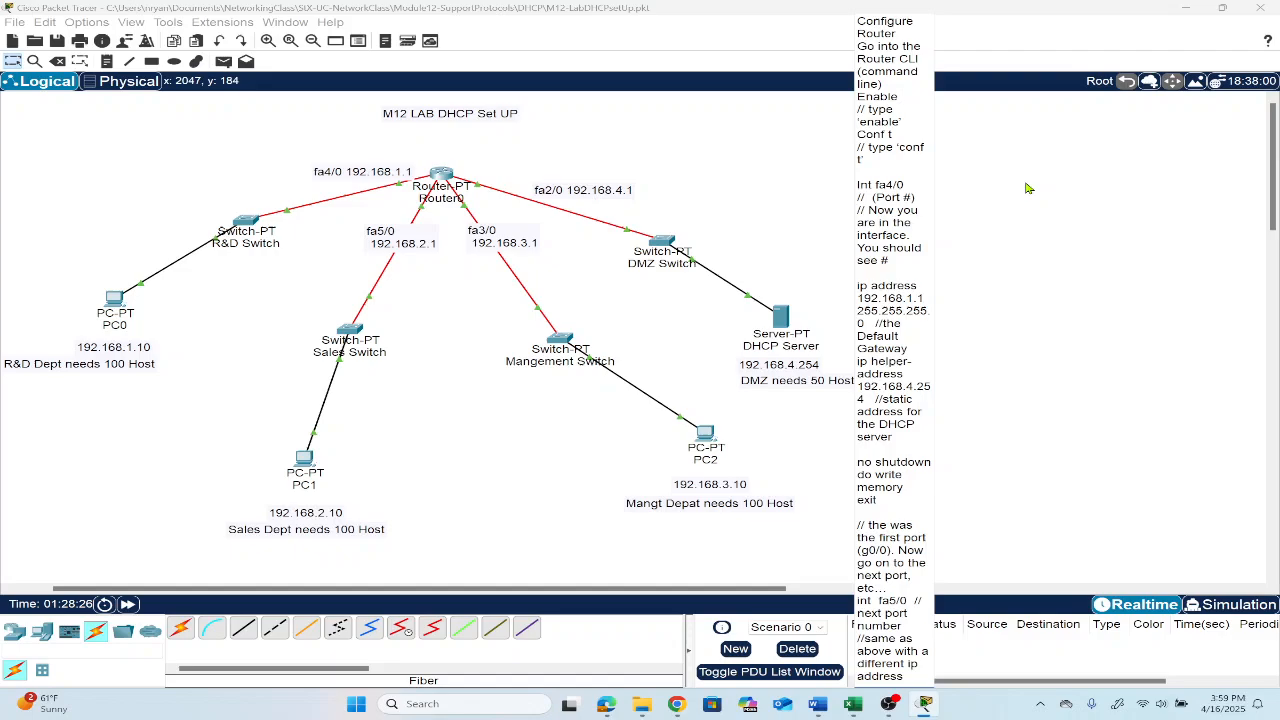
left_click(672, 206)
left_click(1155, 328)
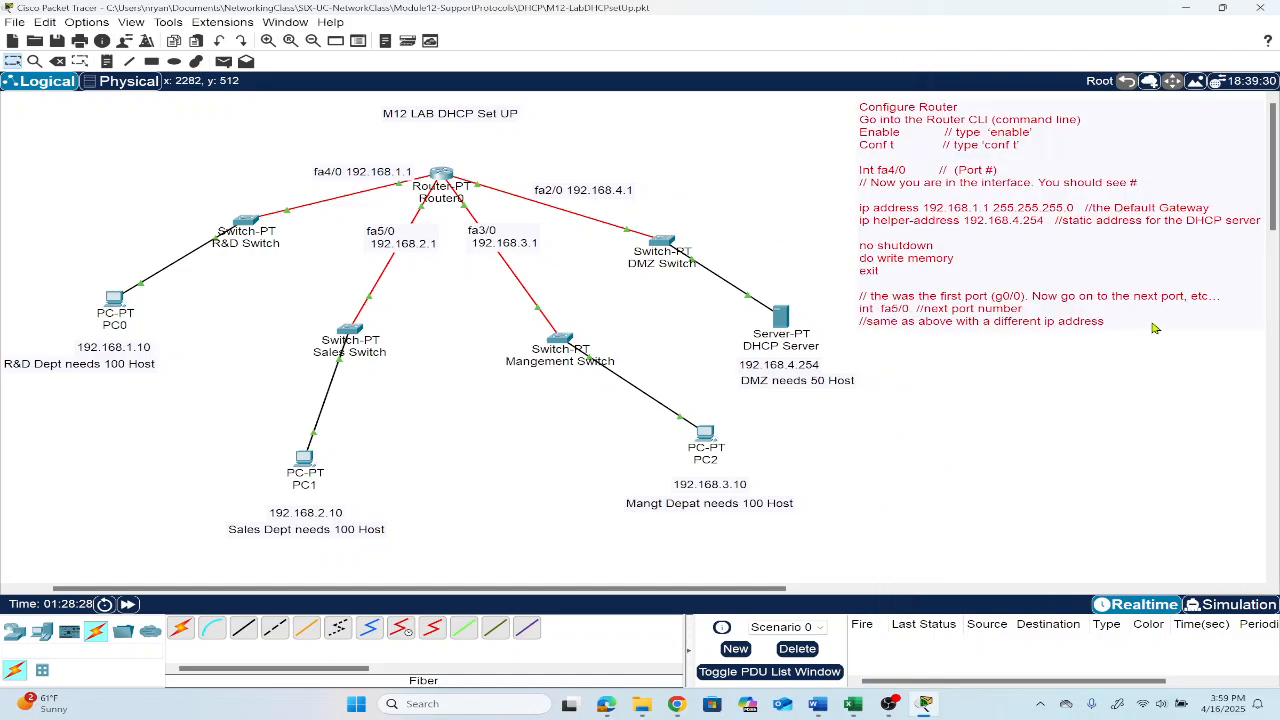
left_click(726, 182)
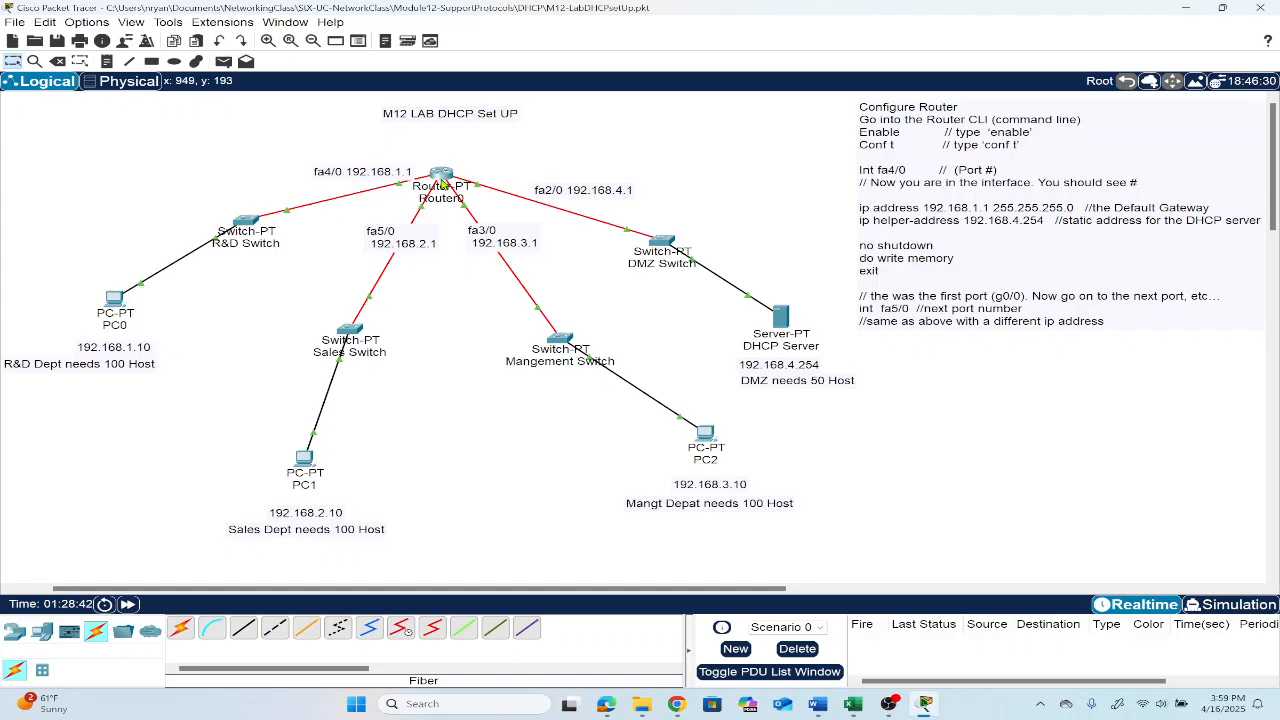
Step: Open Router0's command line, enter privileged mode with enable, and start global configuration mode with conf t
left_click(441, 180)
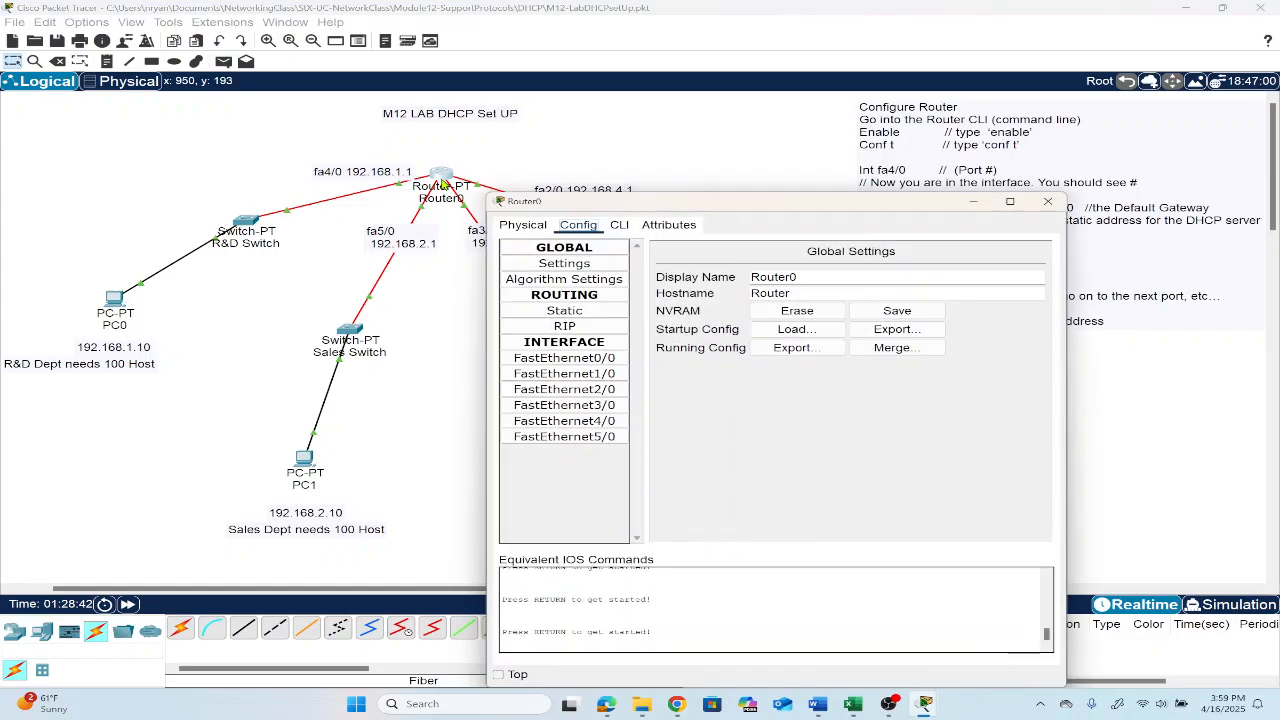
left_click(619, 230)
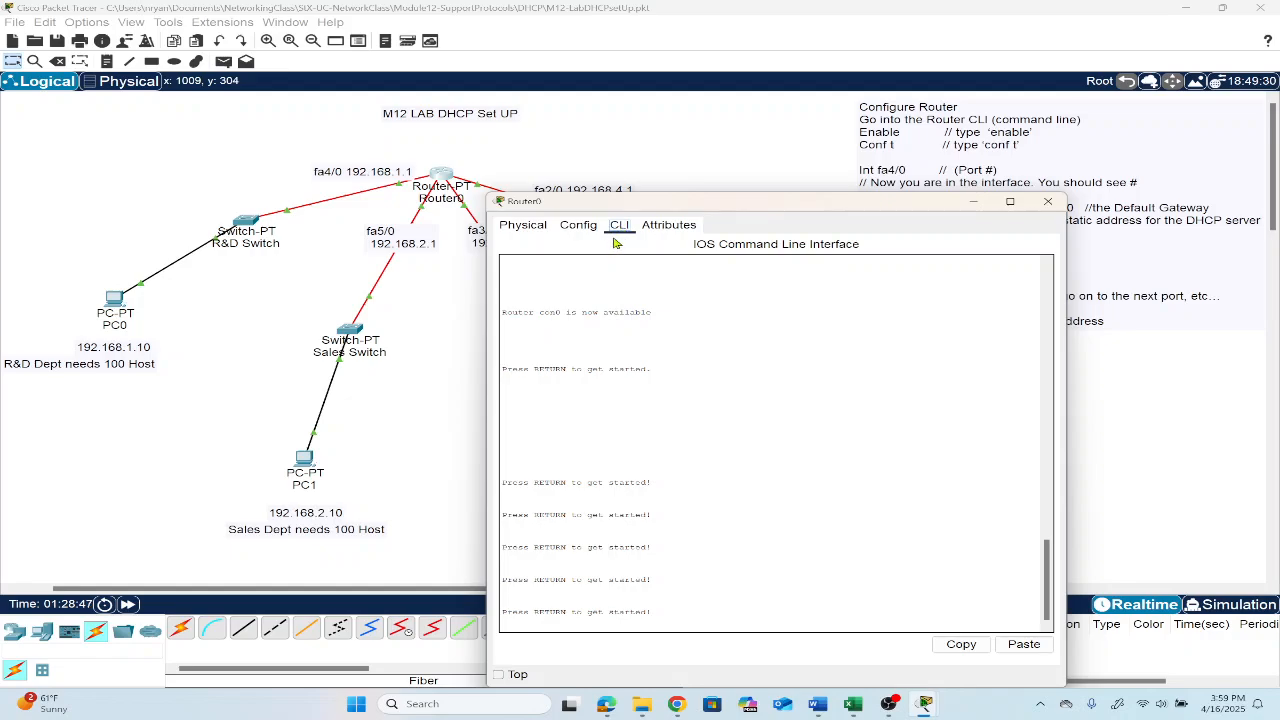
left_click_drag(652, 207, 264, 101)
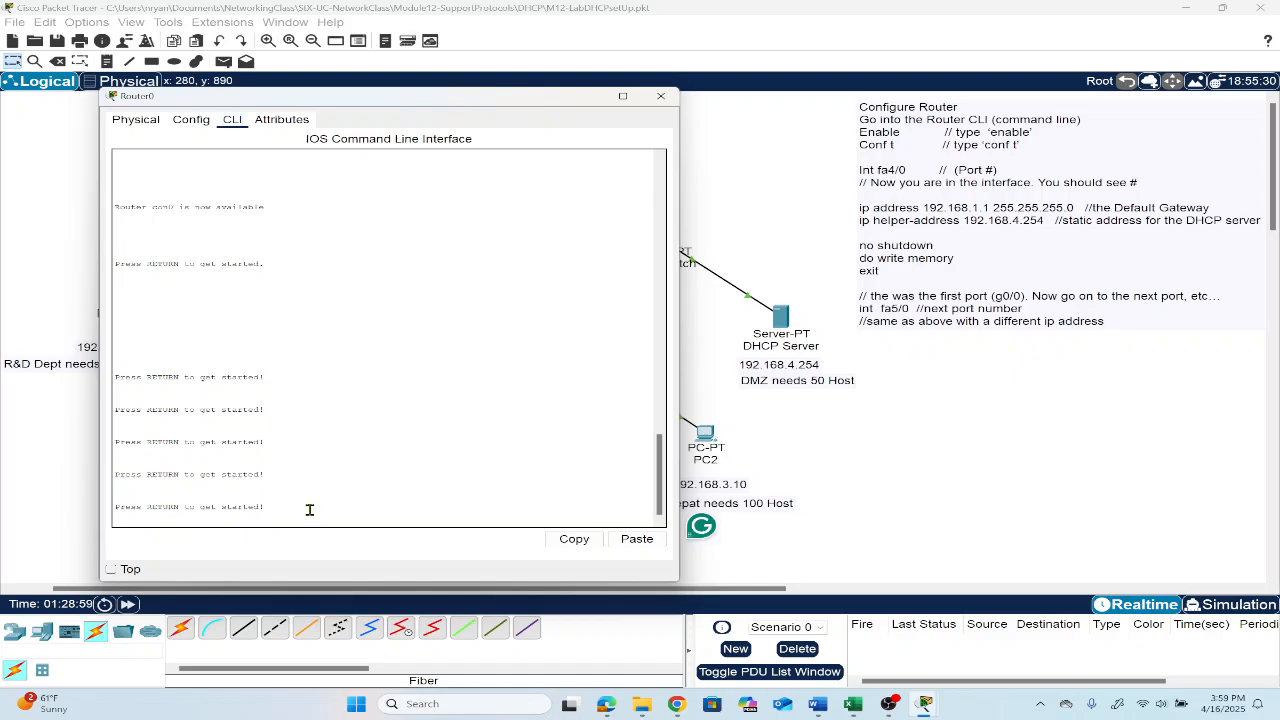
key("Return")
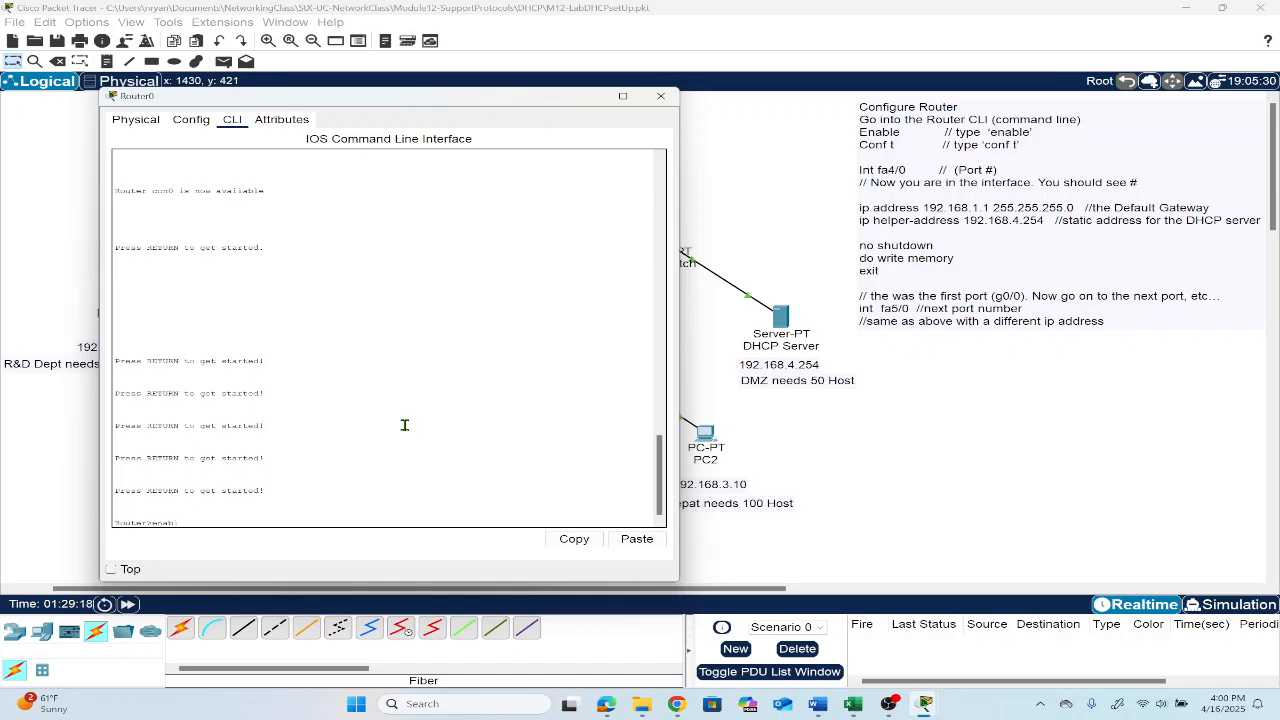
key("Return")
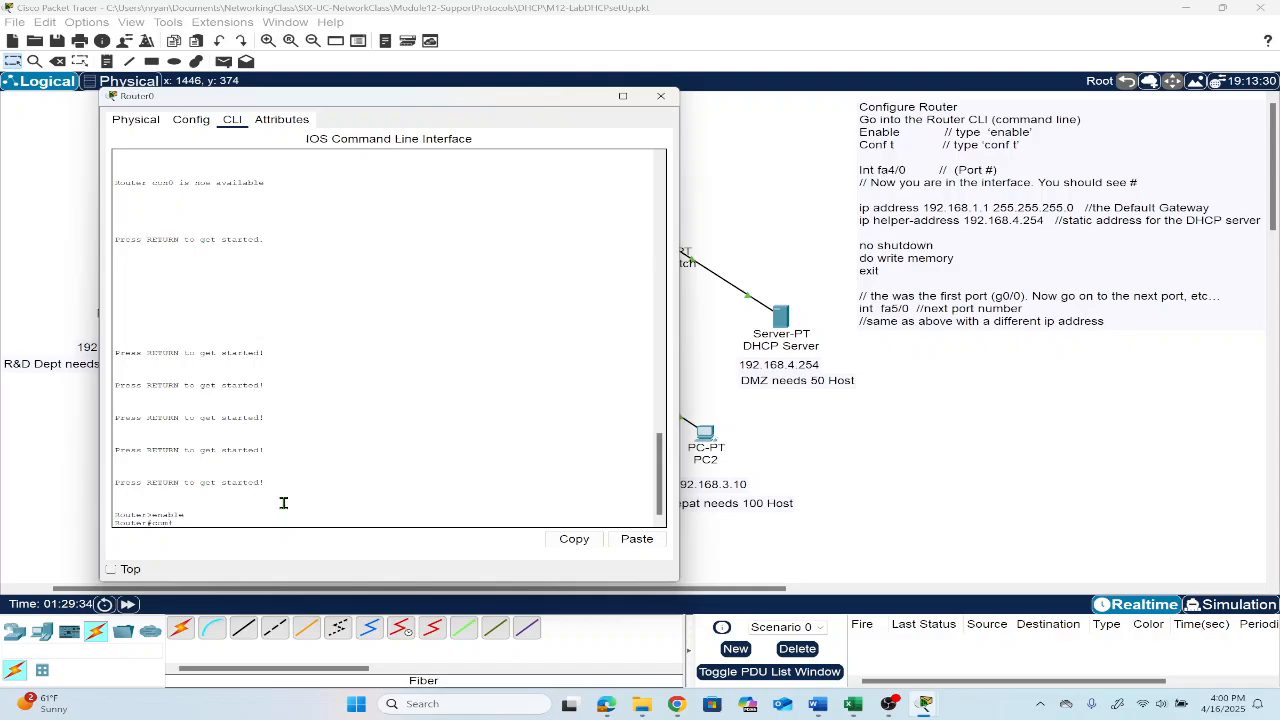
key("Return")
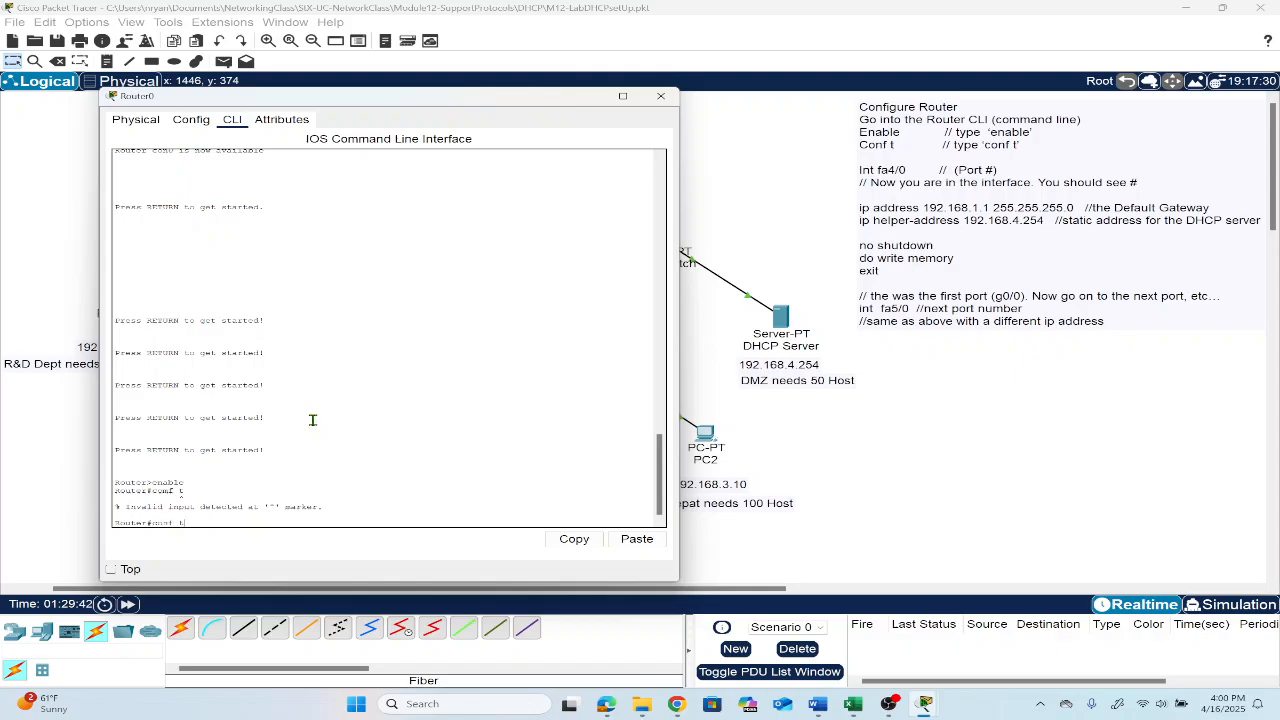
type("conf t")
key("Return")
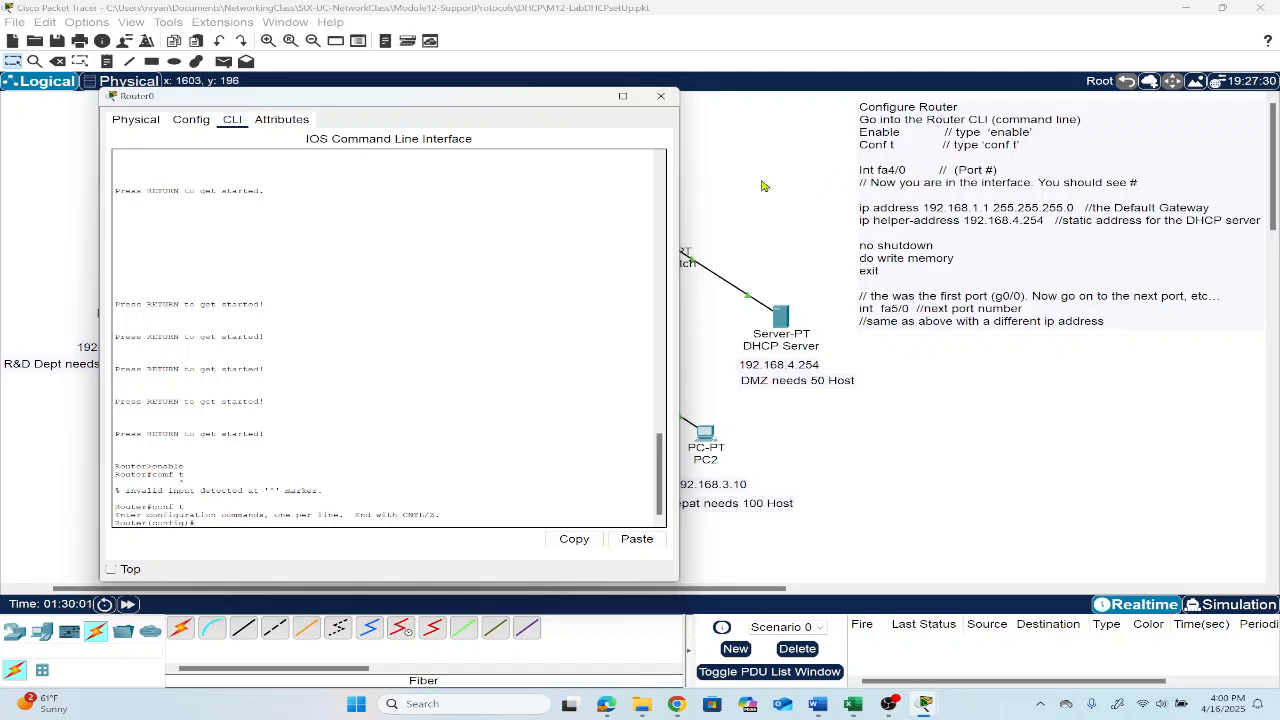
Step: Try to enter router interface fa4/0 and assign it IP address 192.168.1.1 with mask 255.255.255.0
left_click_drag(423, 106, 500, 222)
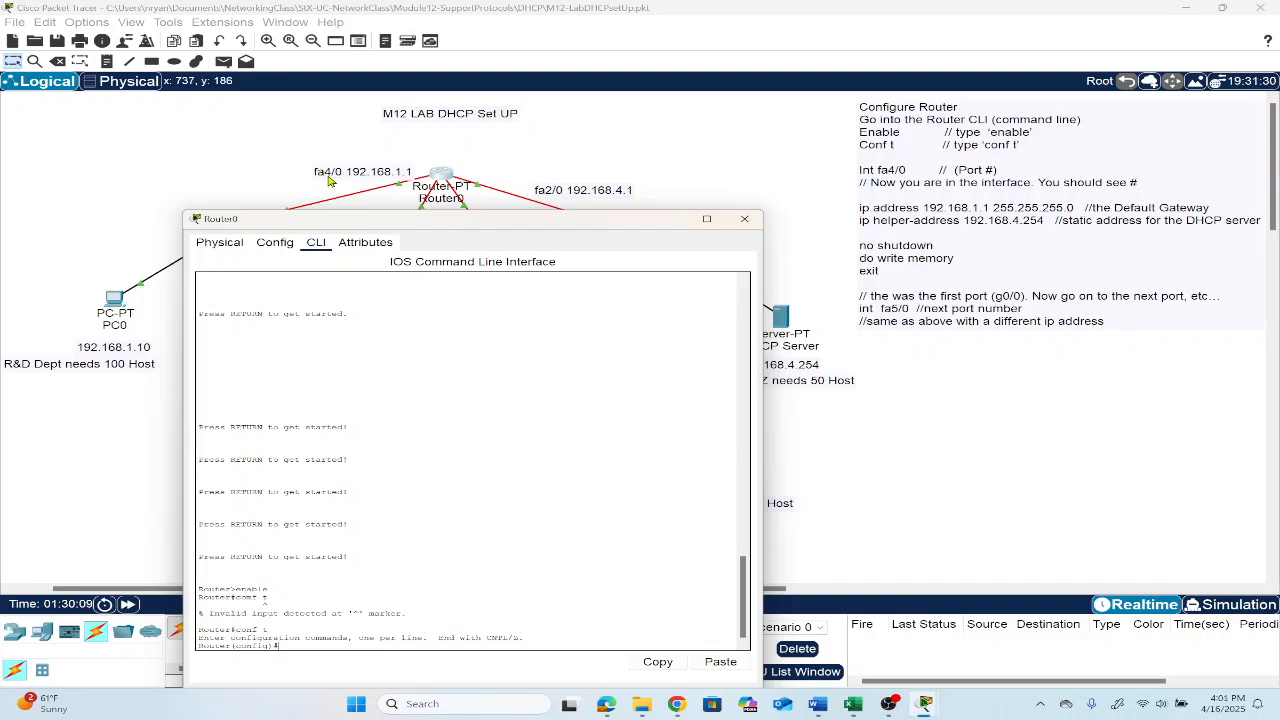
left_click_drag(388, 225, 402, 109)
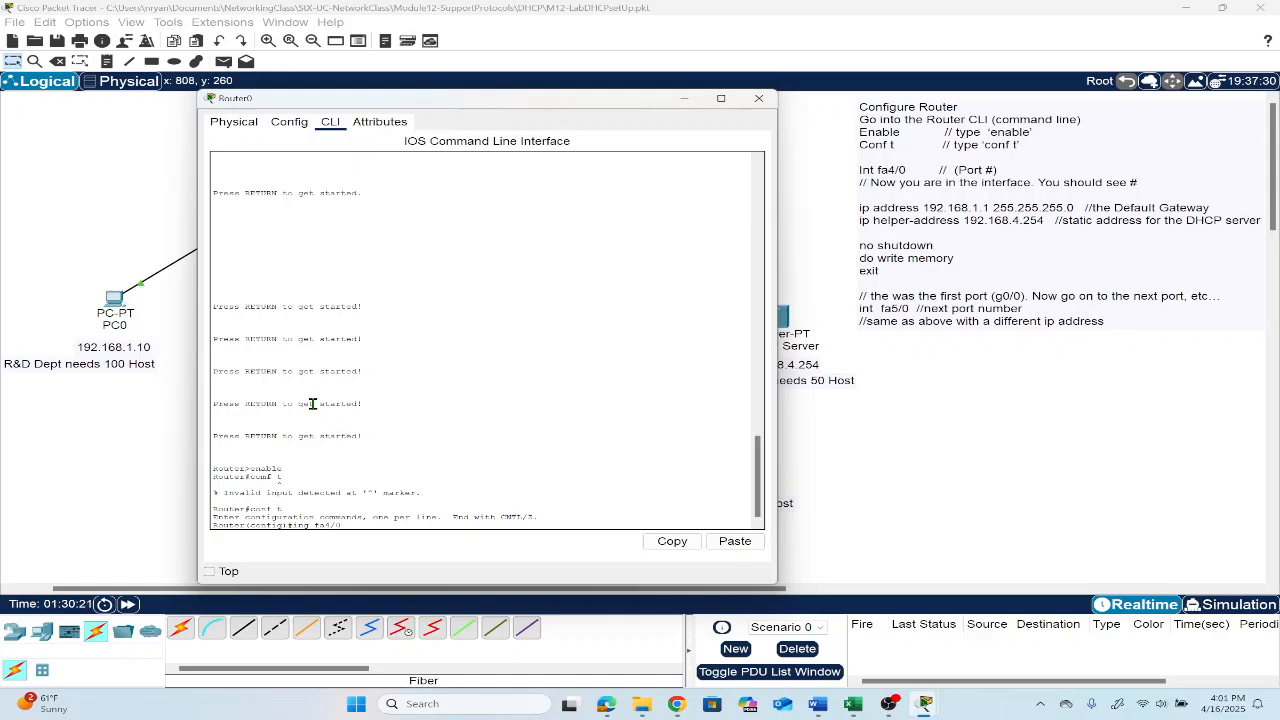
key("Return")
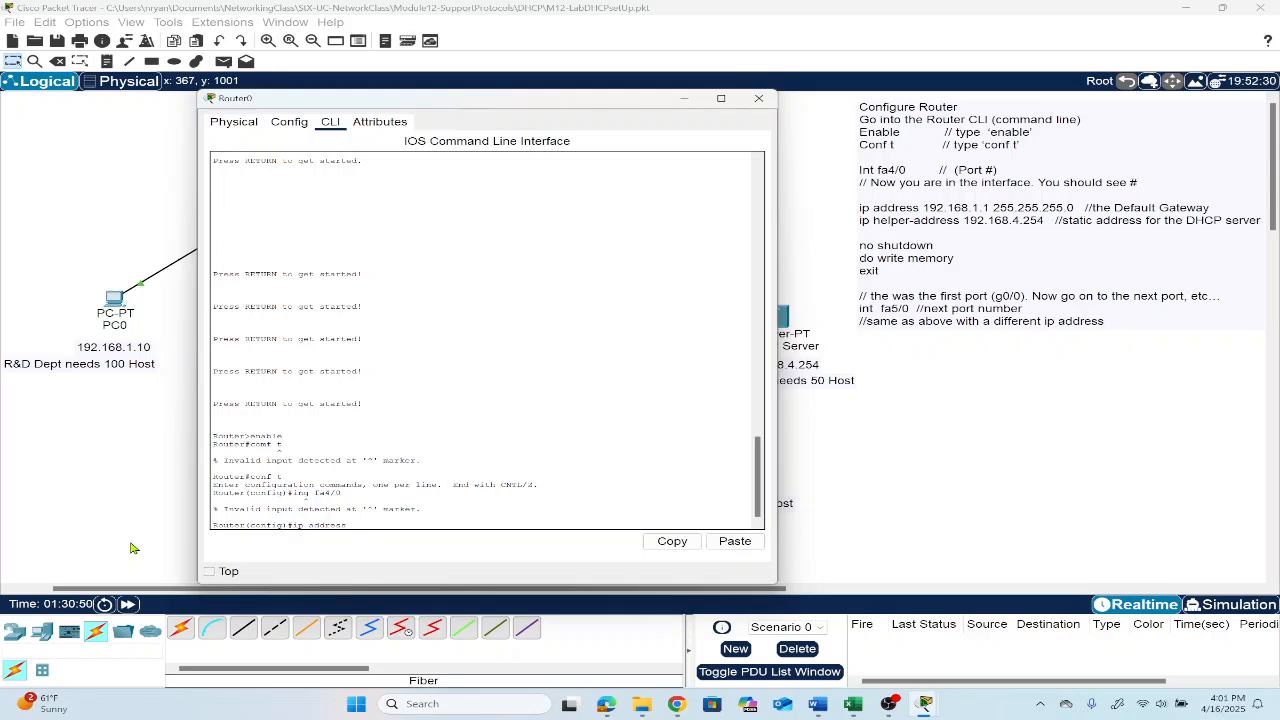
type("192.168.1.1 2")
type("55.255.2")
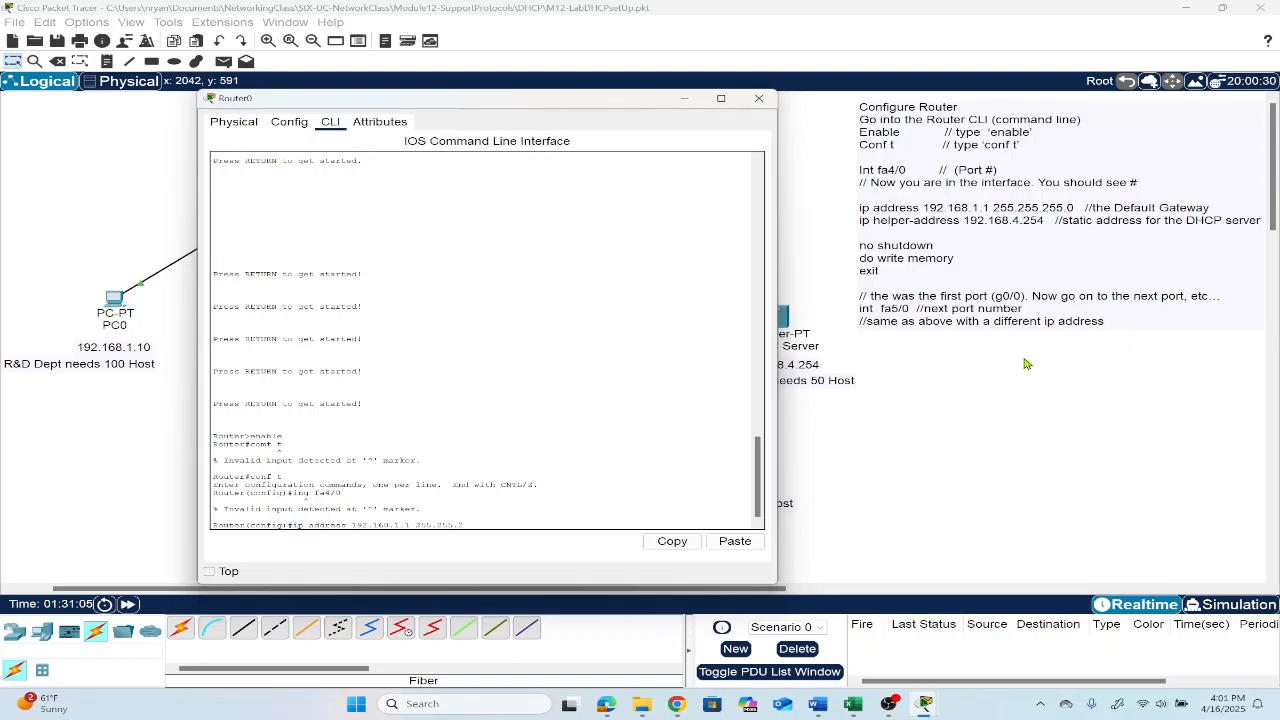
type("55.0")
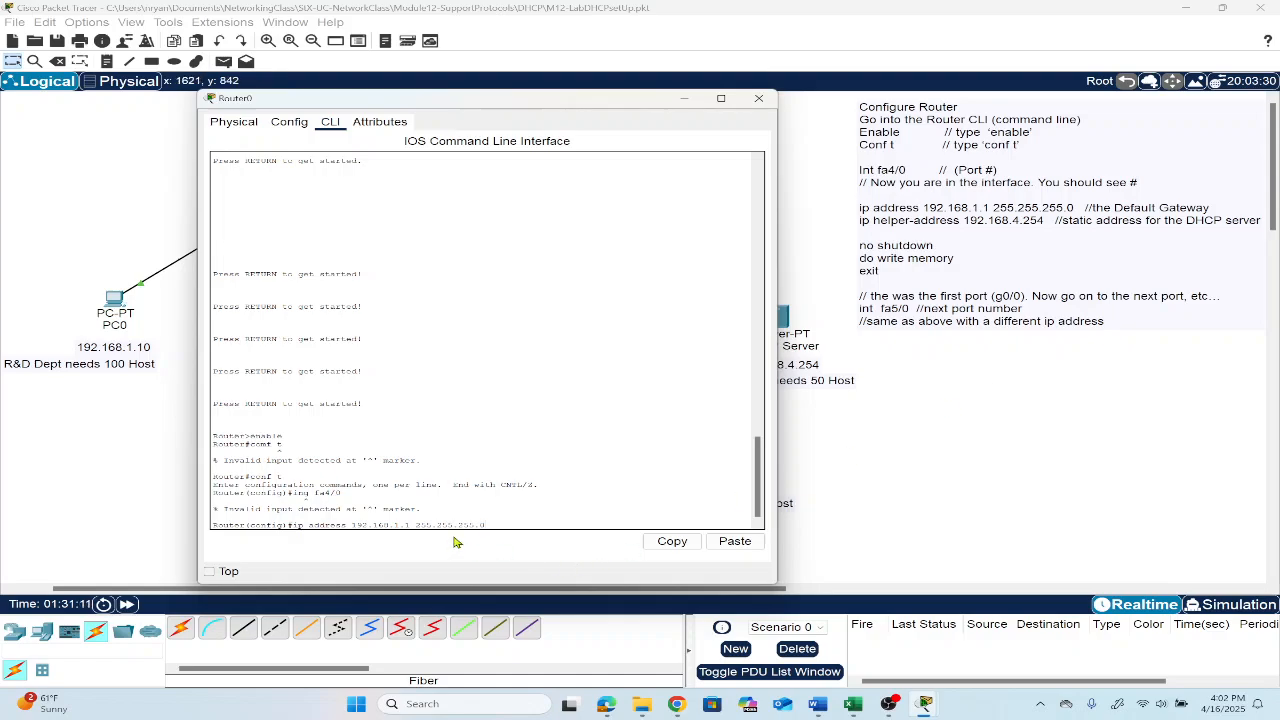
key("Return")
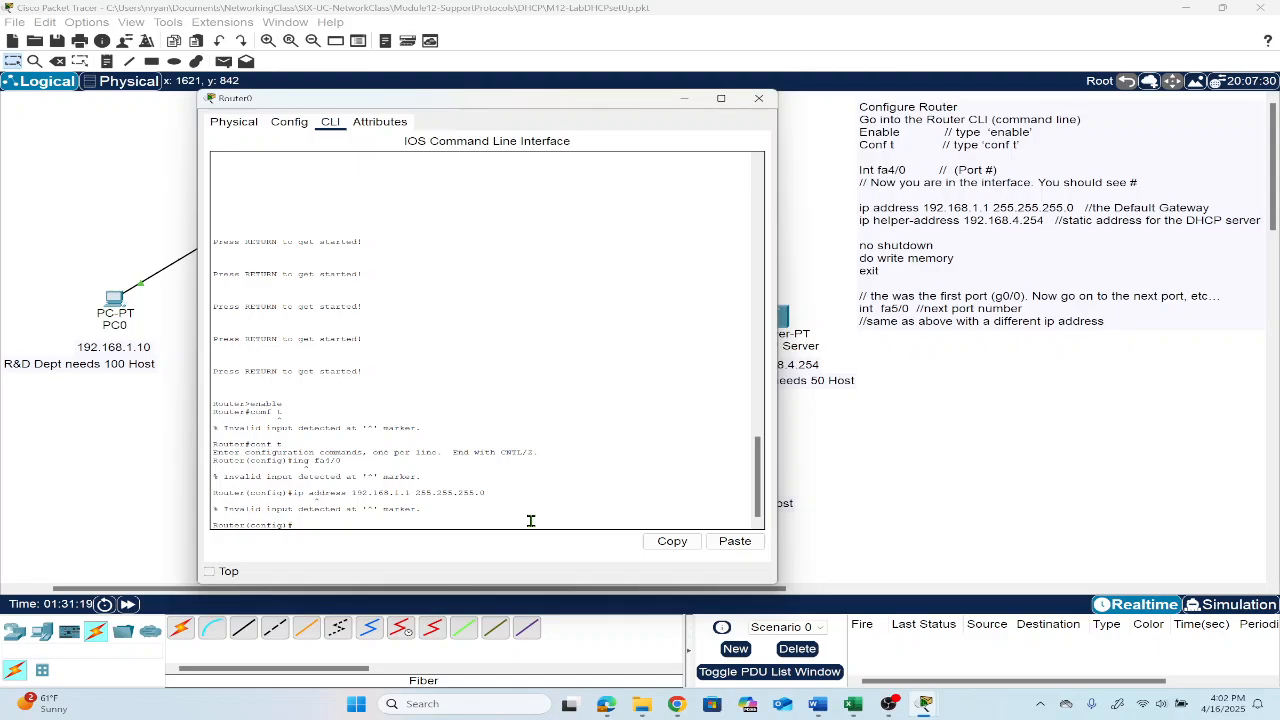
type("ip address 192.16")
type("255.255.255.0")
key("Return")
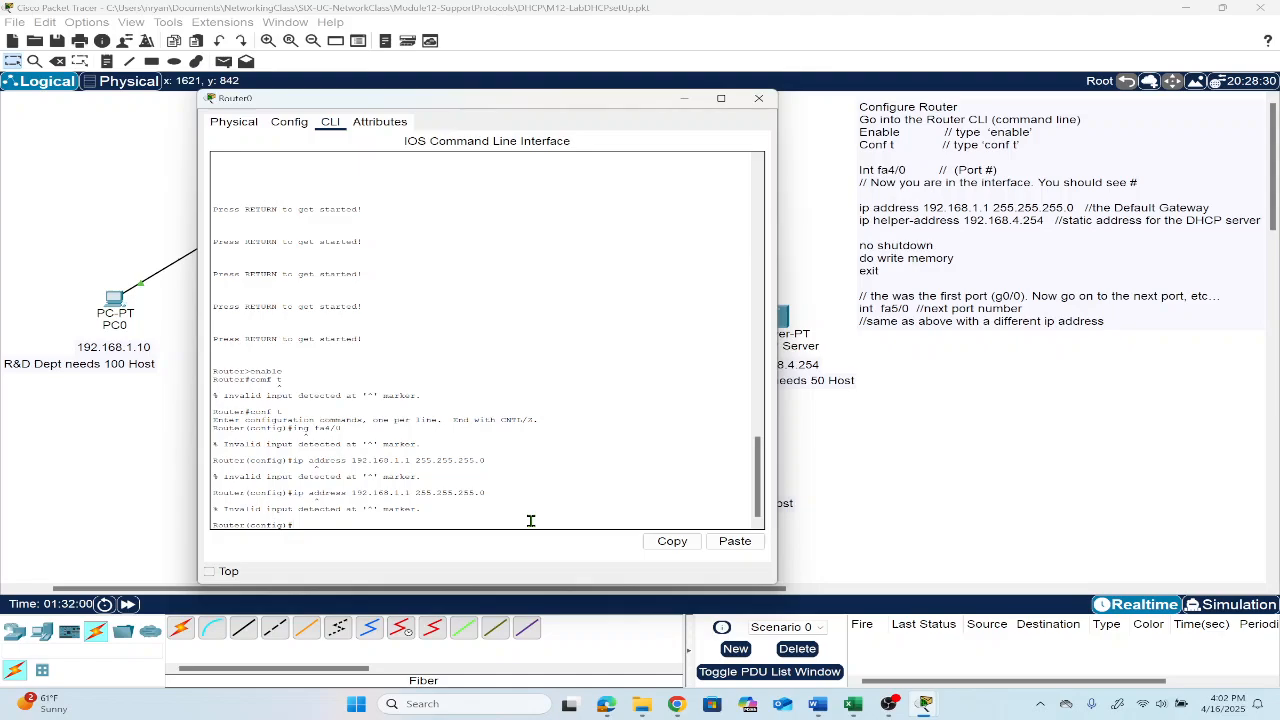
left_click(891, 704)
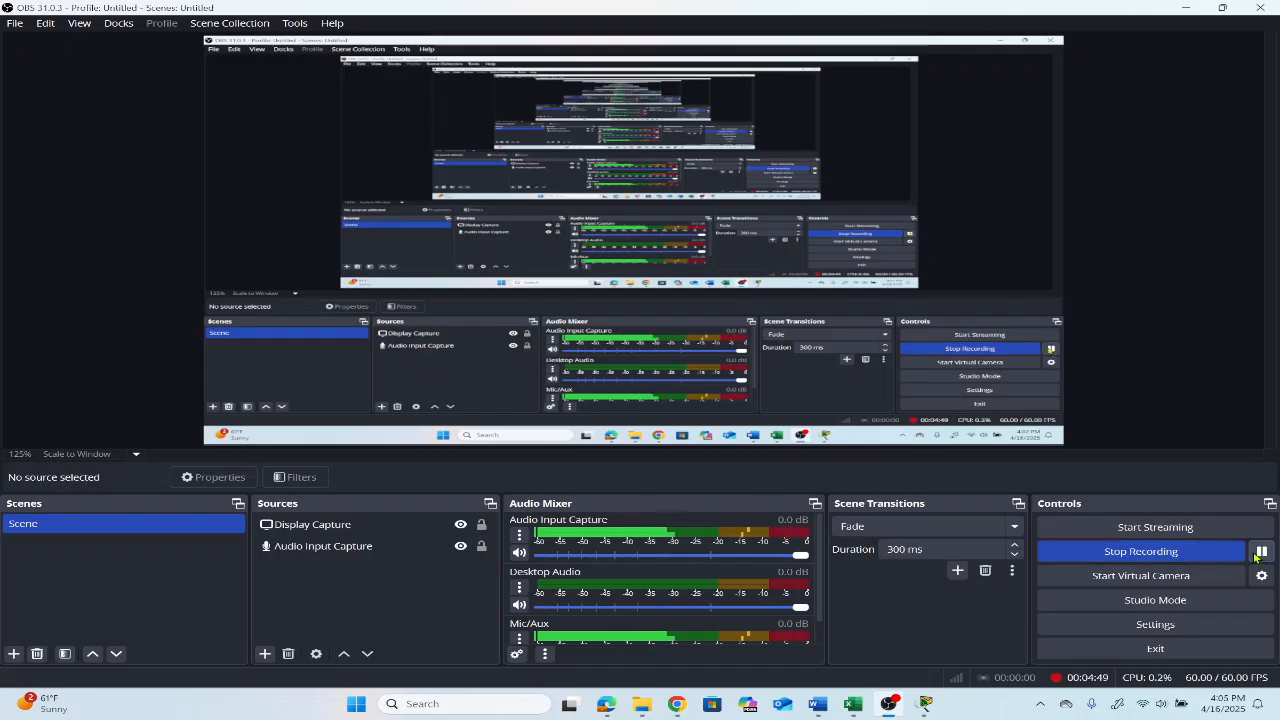
left_click(889, 706)
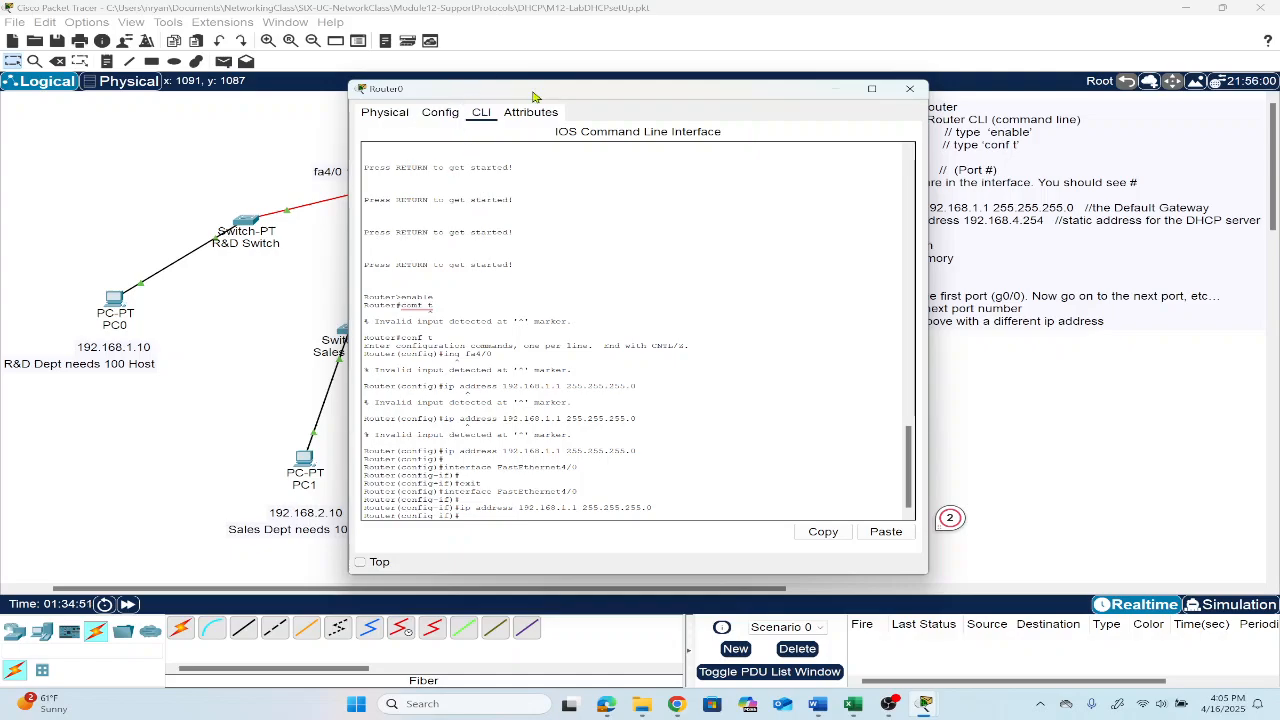
Step: Set the IP helper address 192.168.4.254 on the router's FastEthernet4/0 interface and enable the interface with no shutdown
left_click_drag(534, 96, 394, 94)
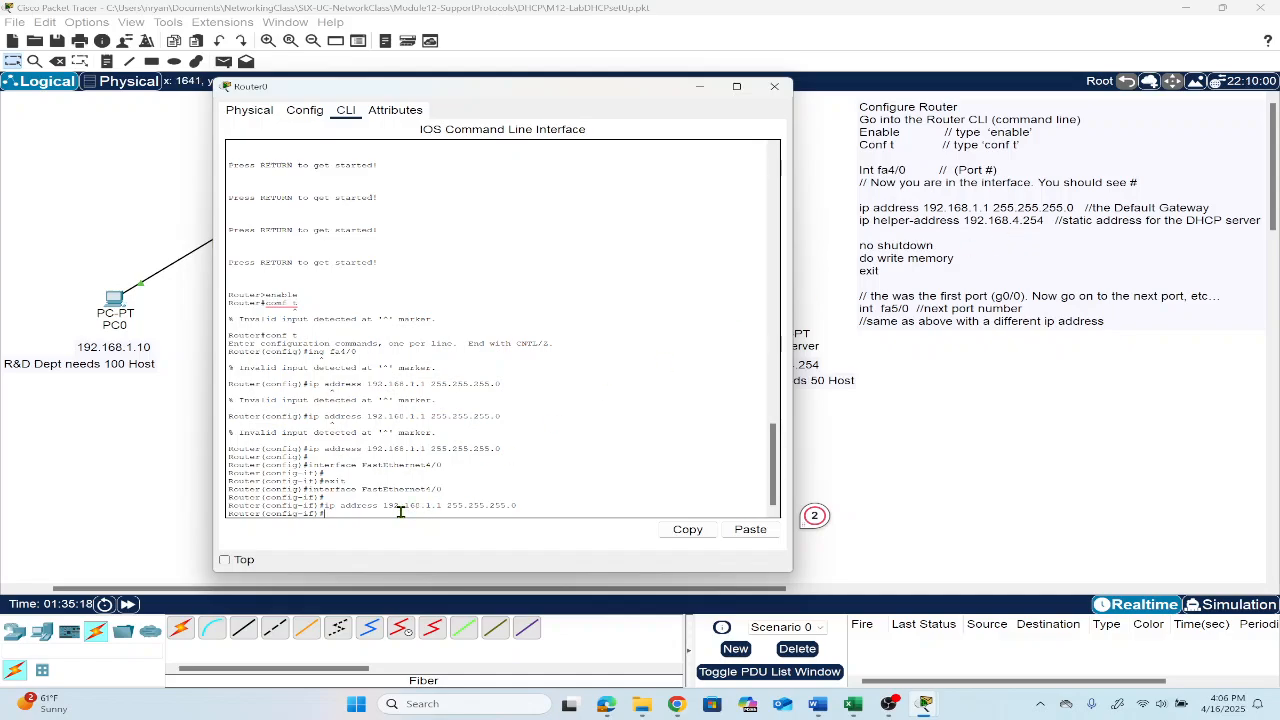
type("ip ")
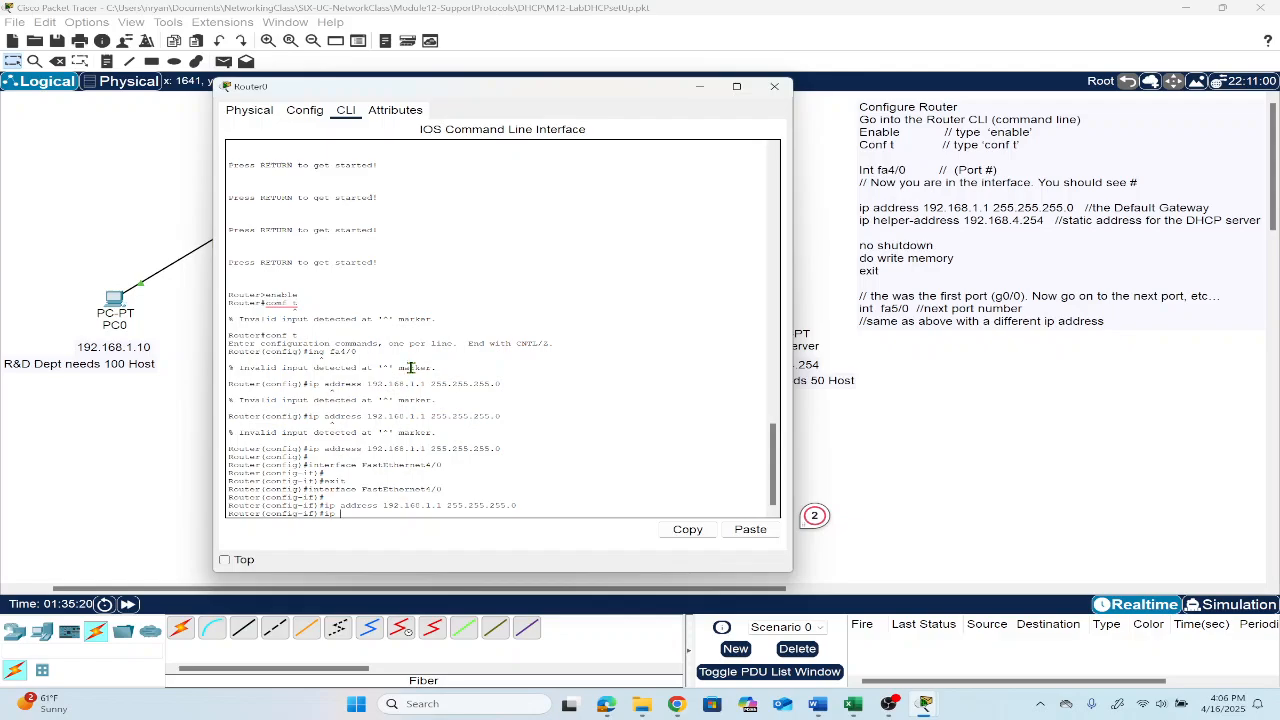
type("help")
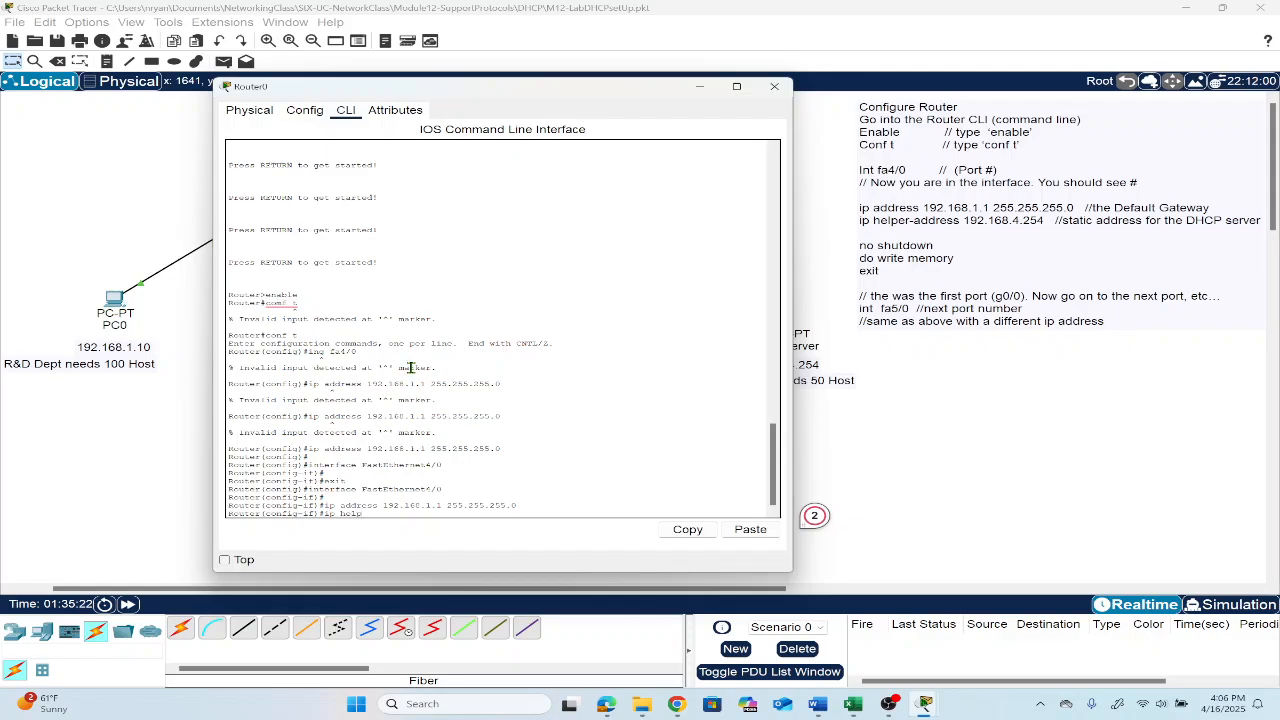
type("er-address 192.168.4.254")
left_click_drag(514, 95, 411, 100)
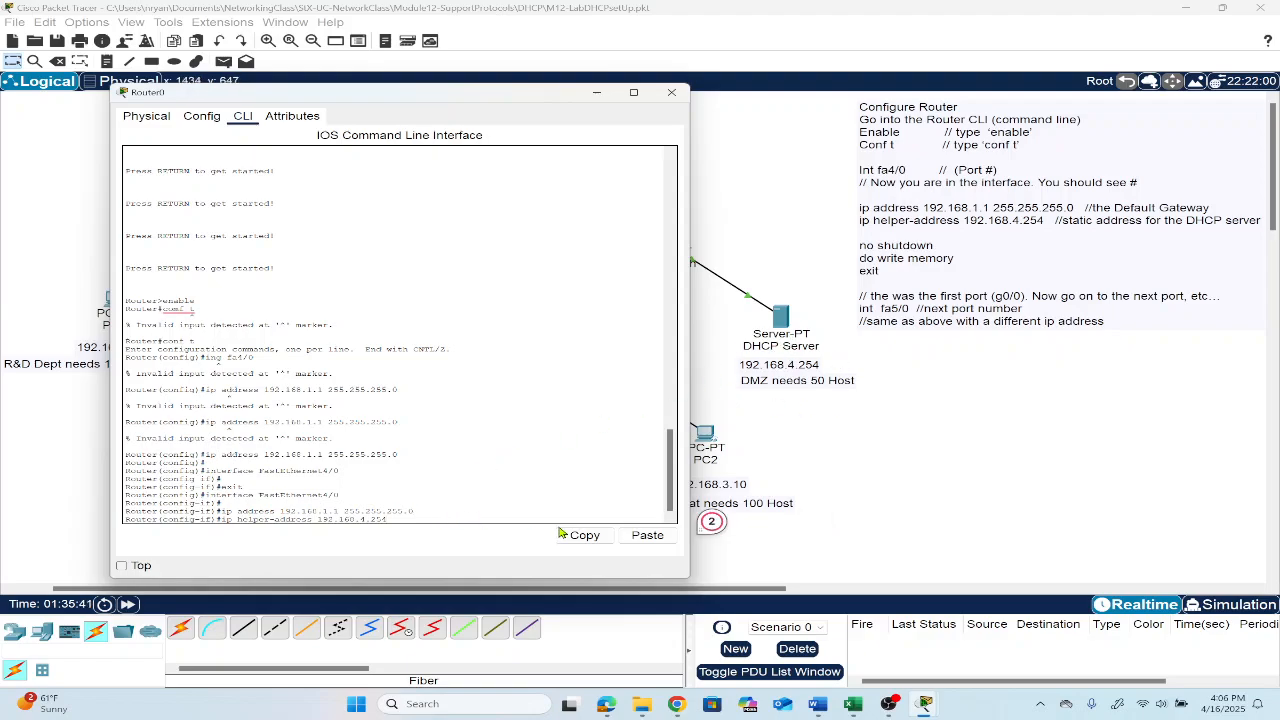
key("Down")
left_click(345, 472)
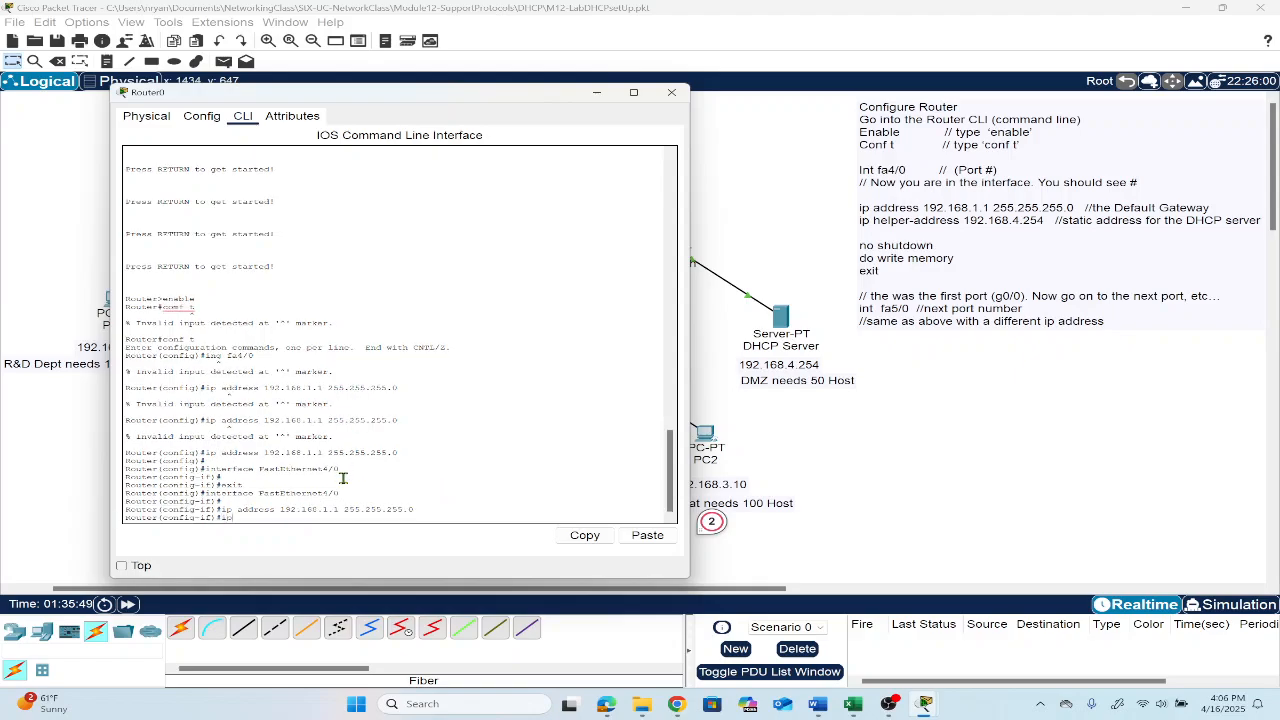
type("ip helper-address")
type("192.168.4.254")
key("Return")
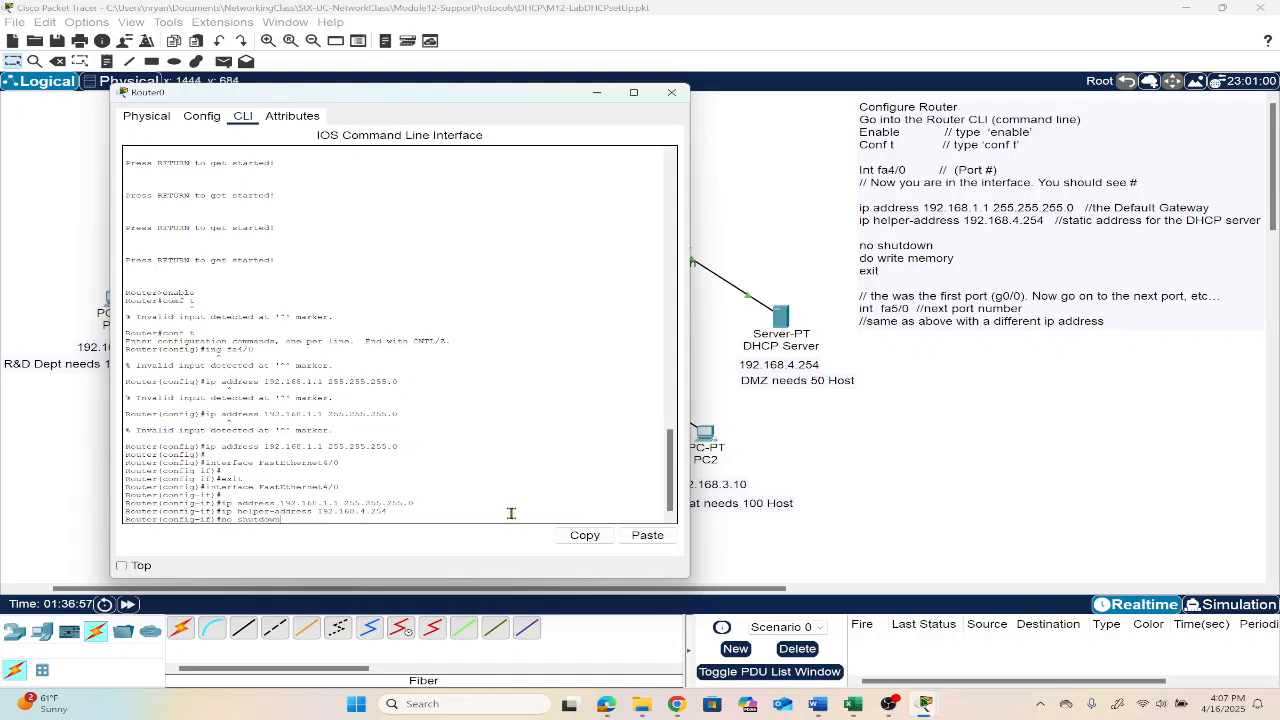
key("Return")
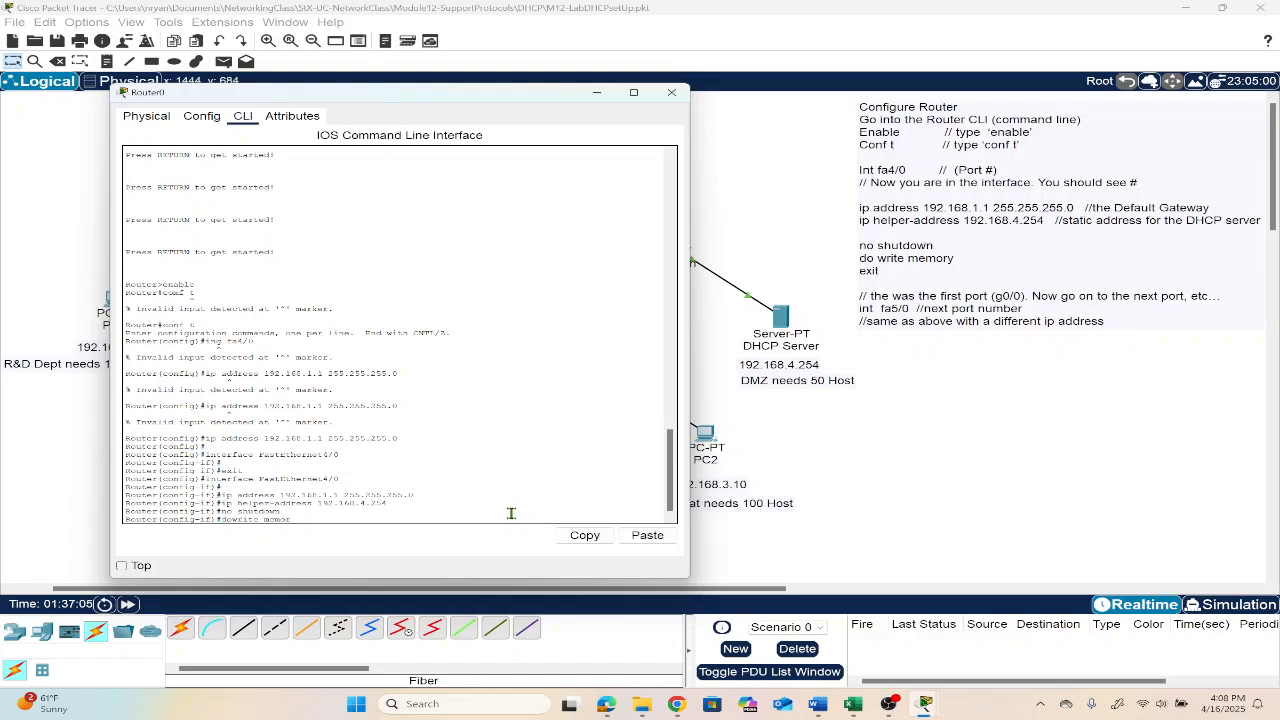
Step: Save the router configuration with do write memory and exit interface configuration mode
key("Return")
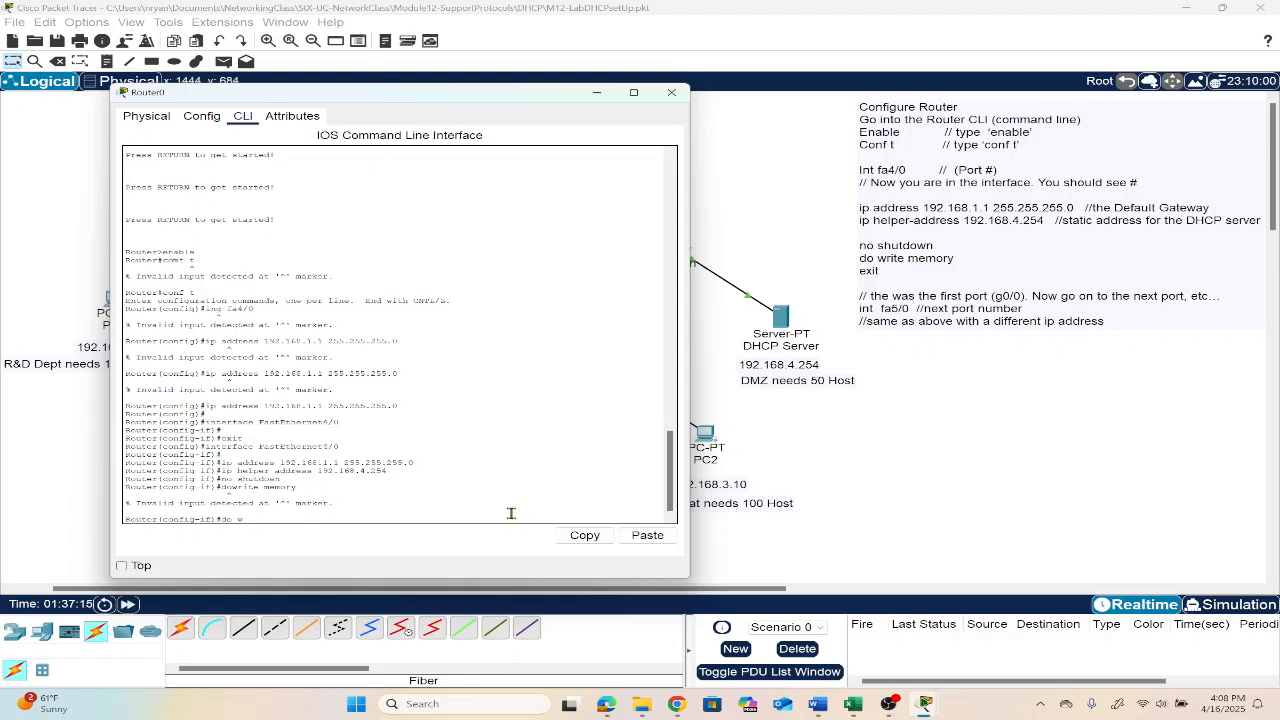
type("te")
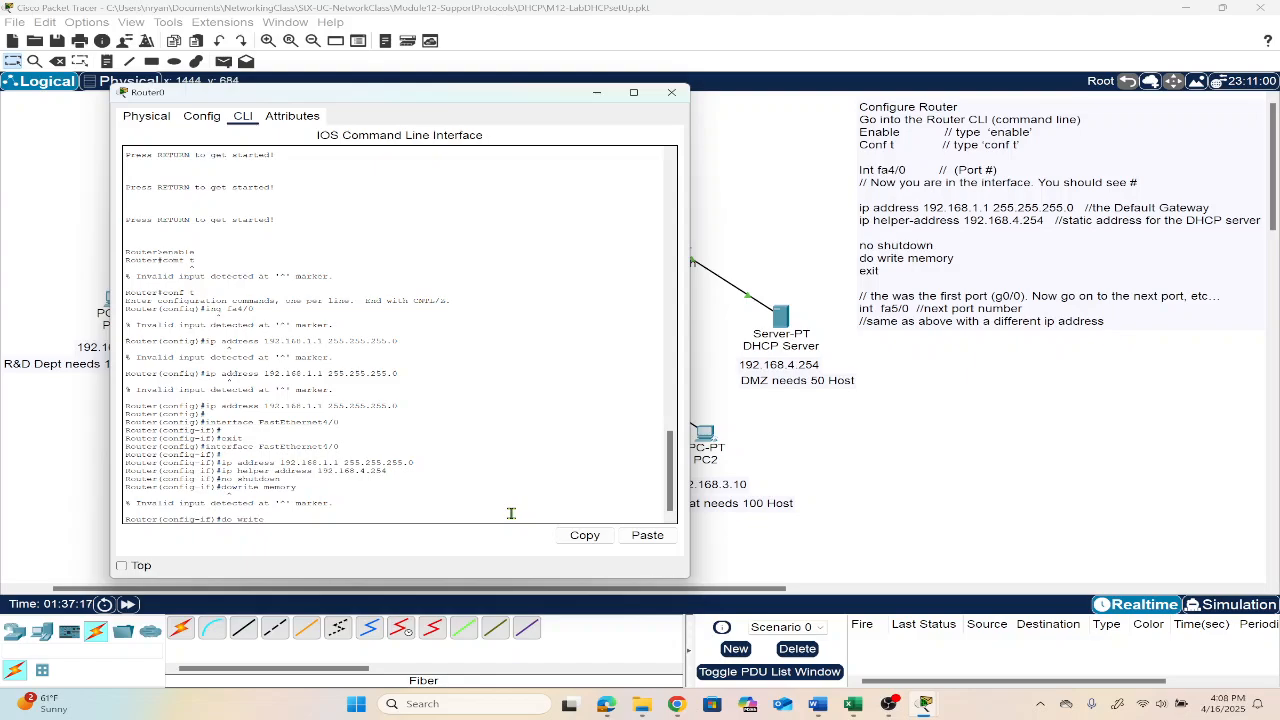
type(" memory")
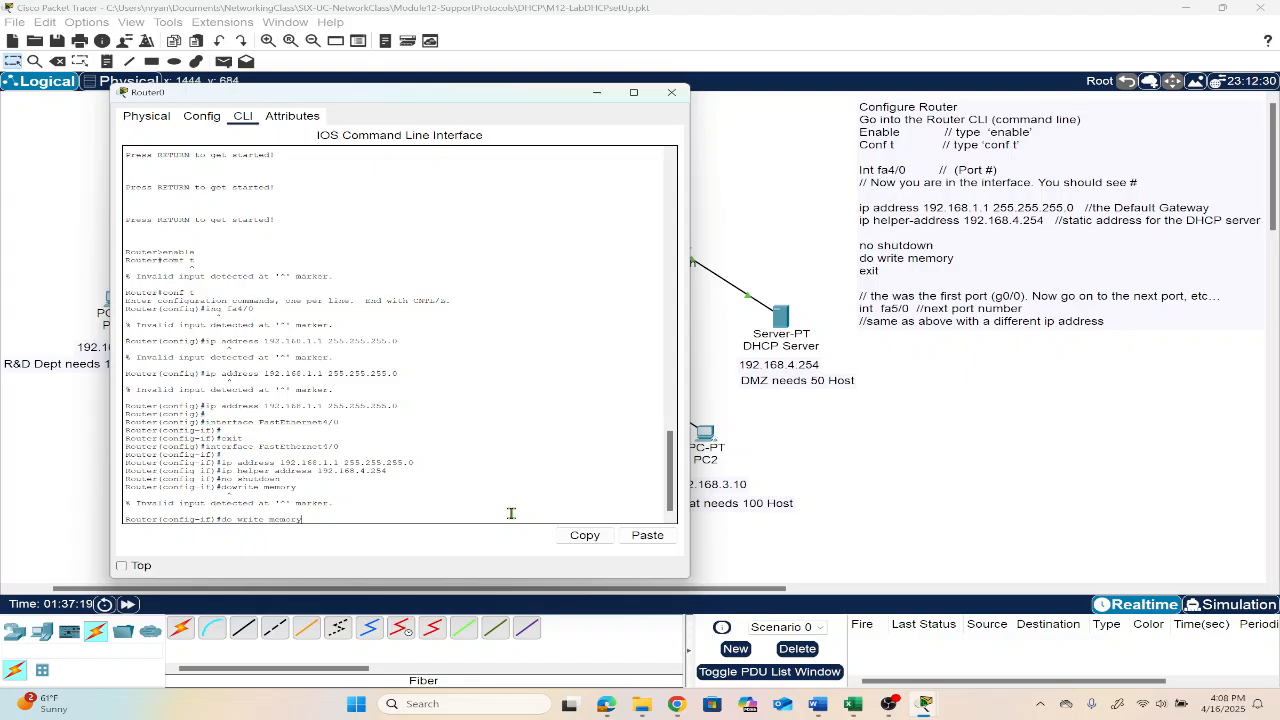
key("Return")
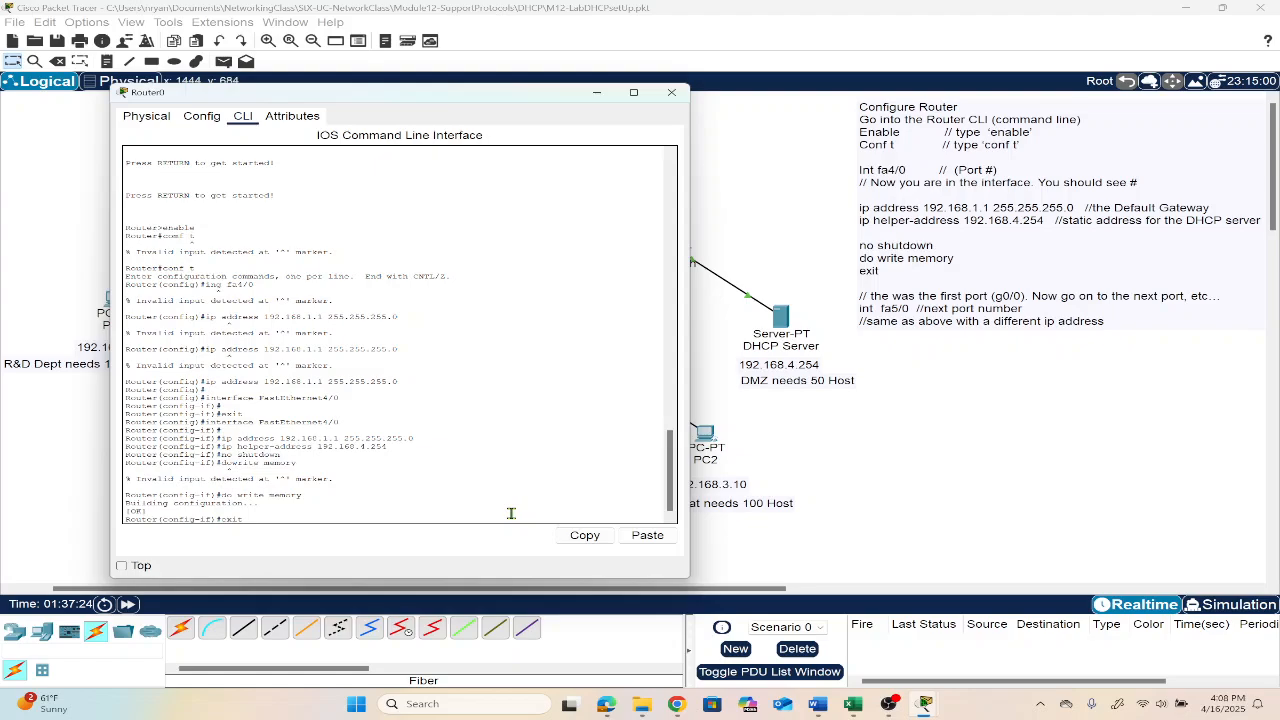
type("exit")
key("Return")
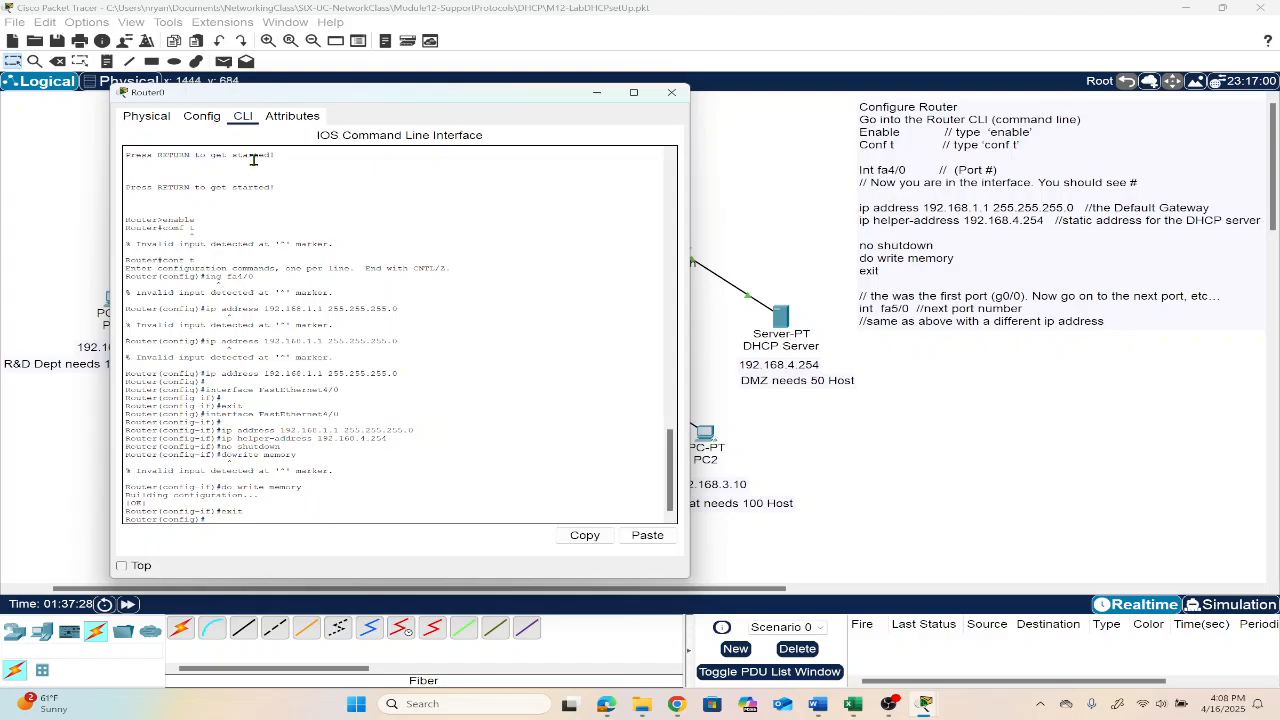
Step: Open PC0's IP configuration and switch its IPv4 addressing from static to DHCP
left_click_drag(320, 97, 808, 146)
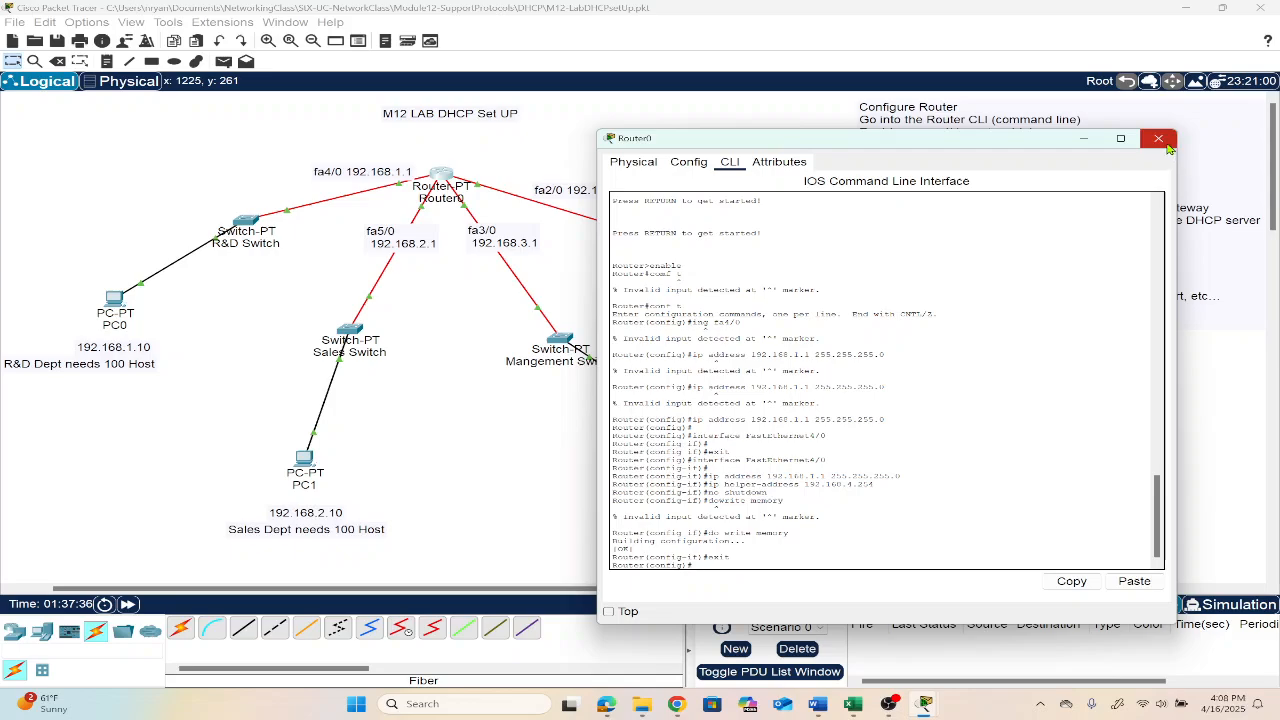
left_click(104, 321)
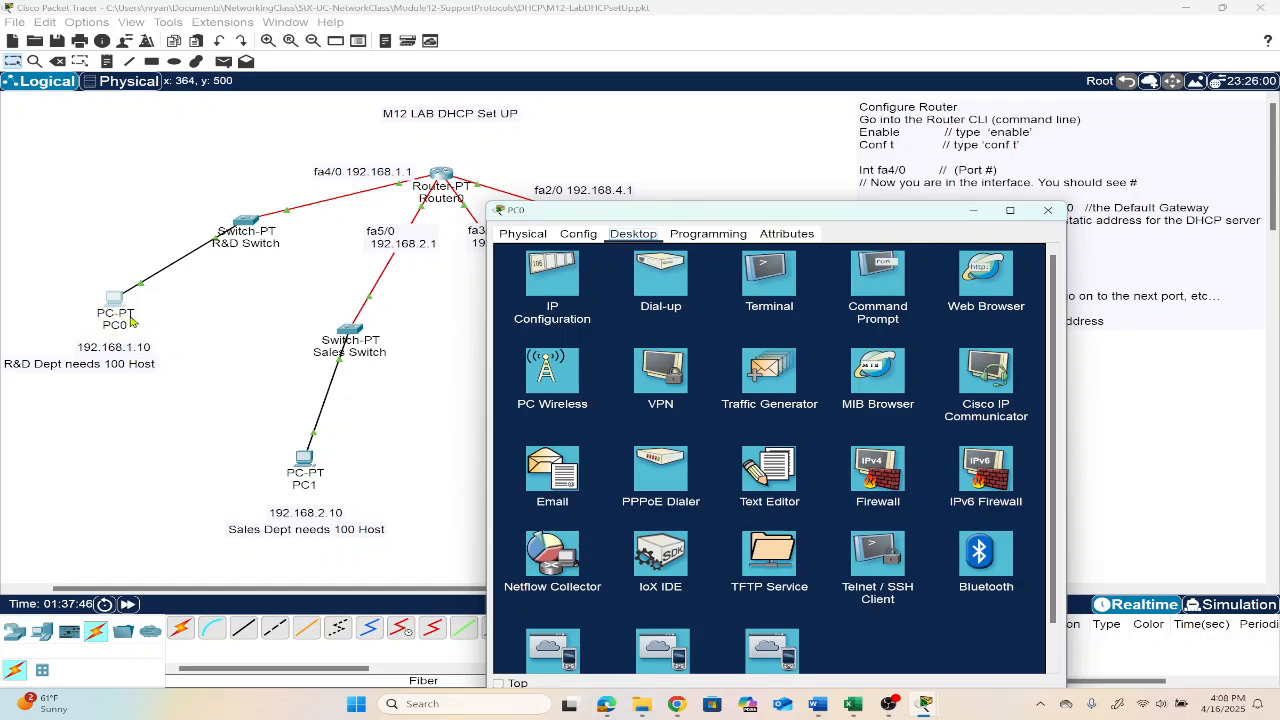
left_click(562, 291)
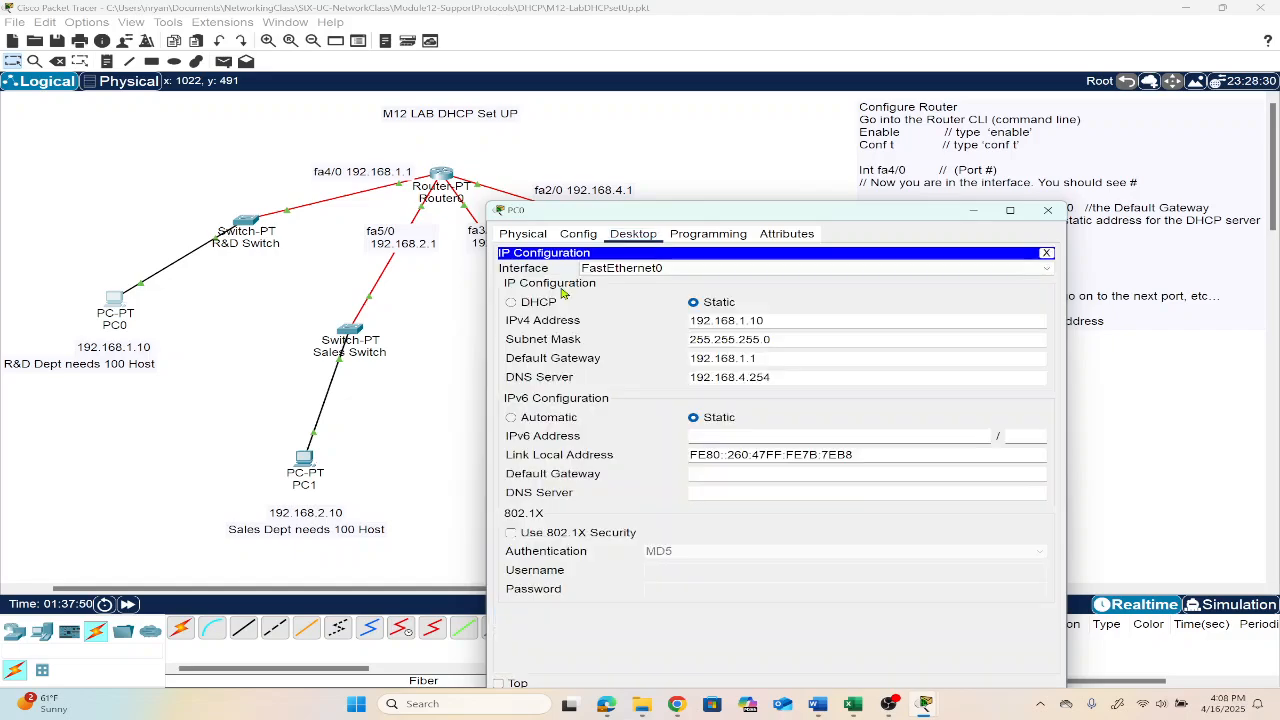
left_click(513, 303)
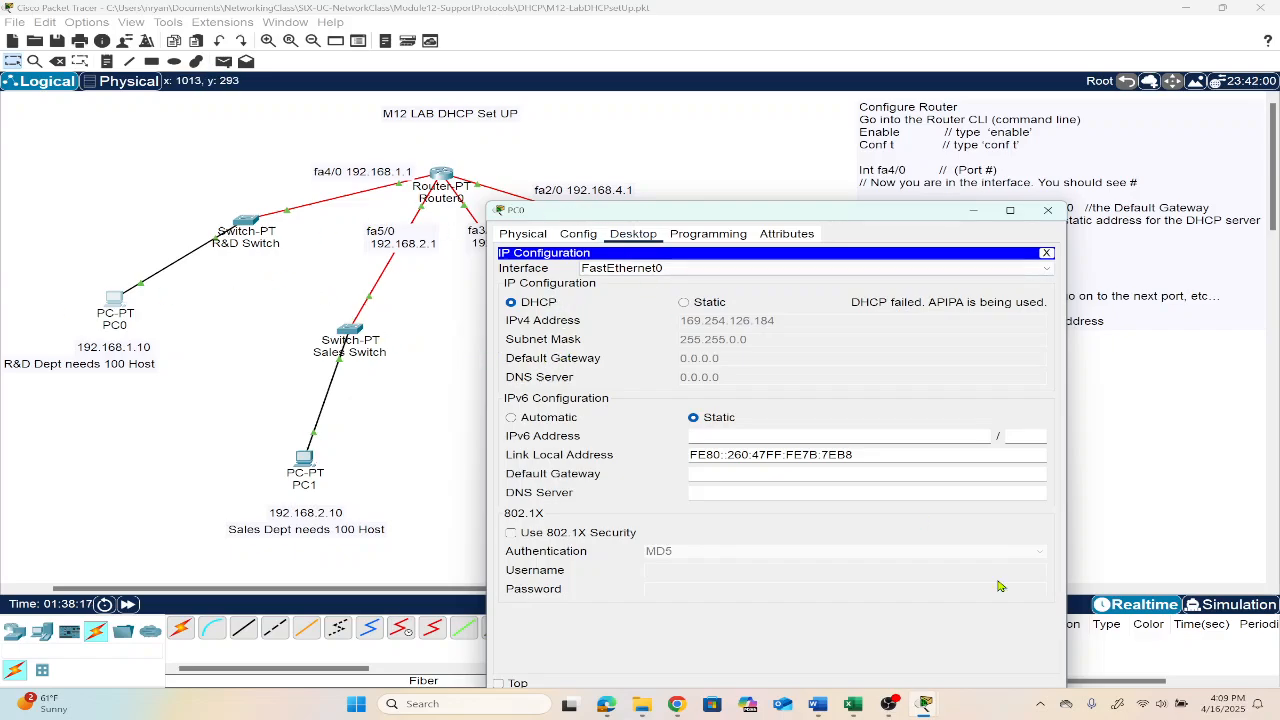
mouse_move(895, 716)
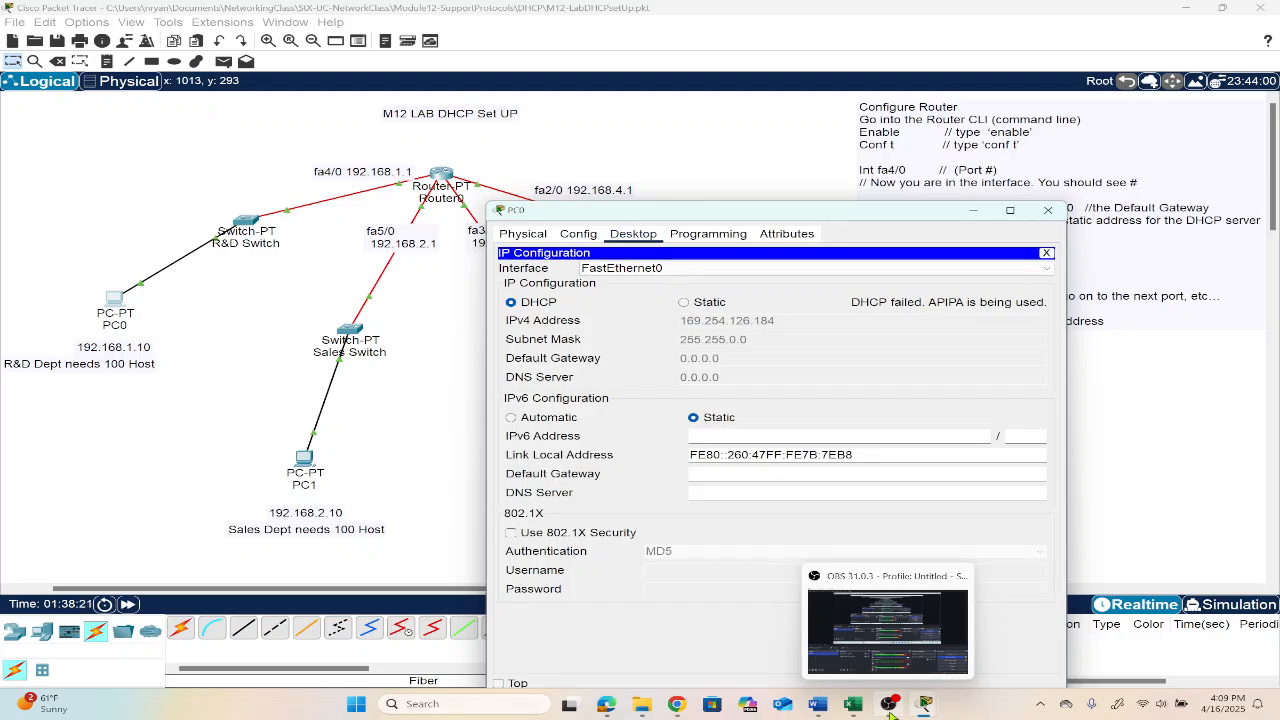
left_click(890, 706)
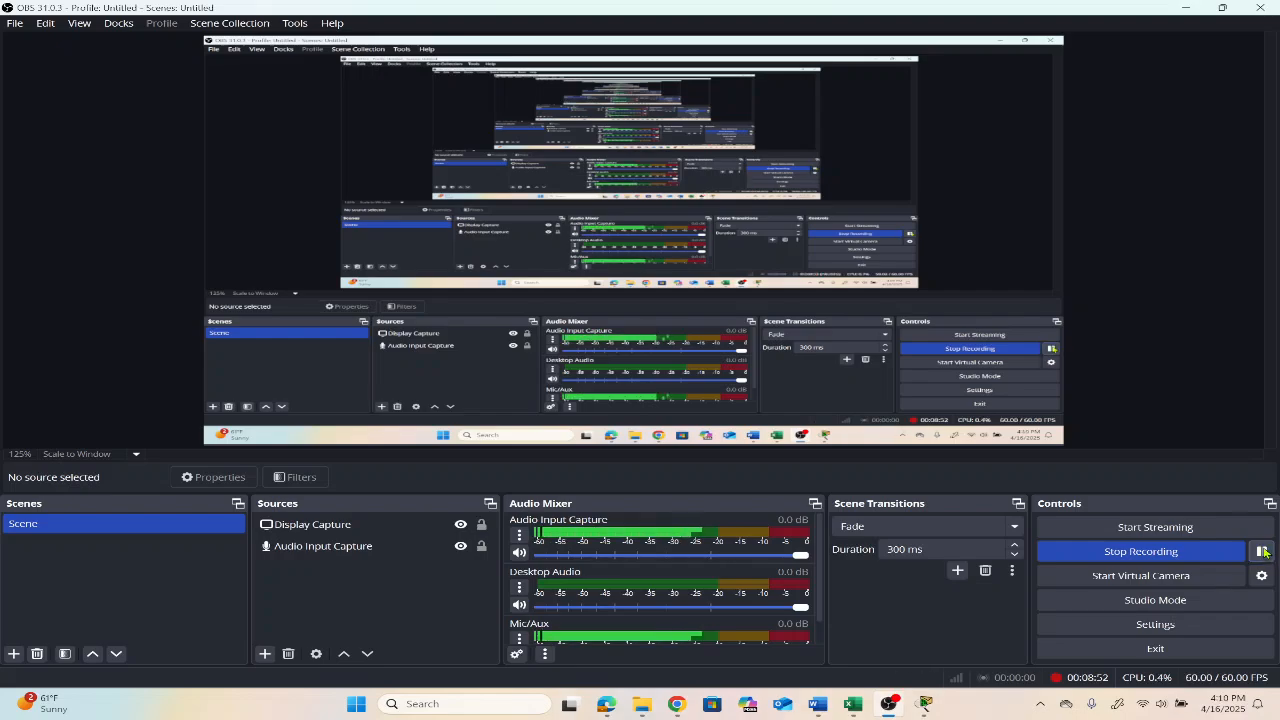
mouse_move(922, 708)
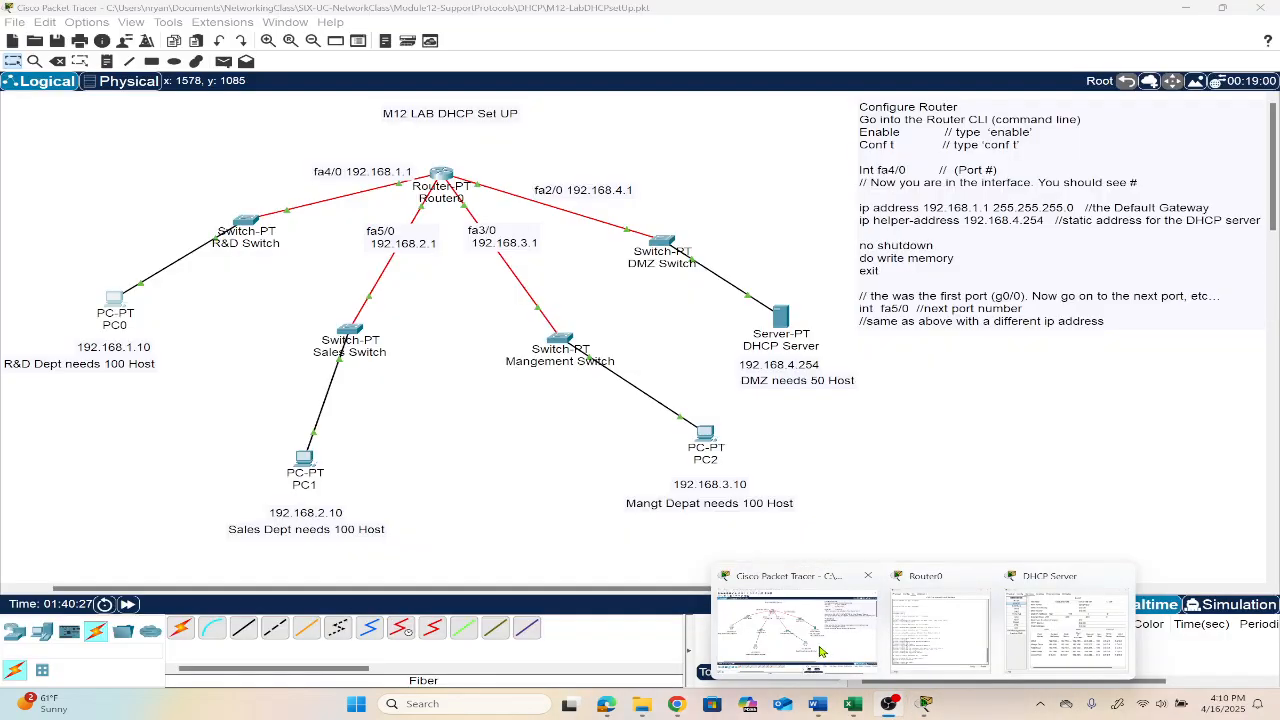
left_click(795, 630)
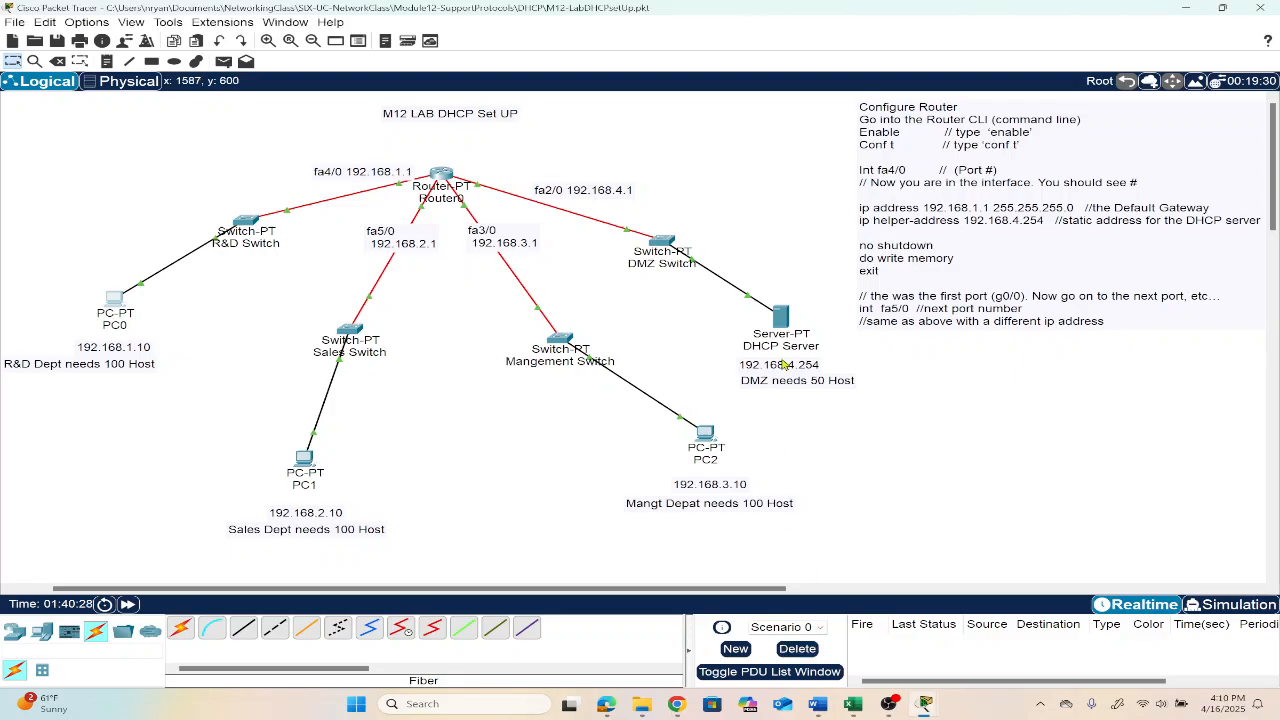
Step: Examine the DHCP service settings and address pools on the DHCP Server, then close its window
left_click(783, 322)
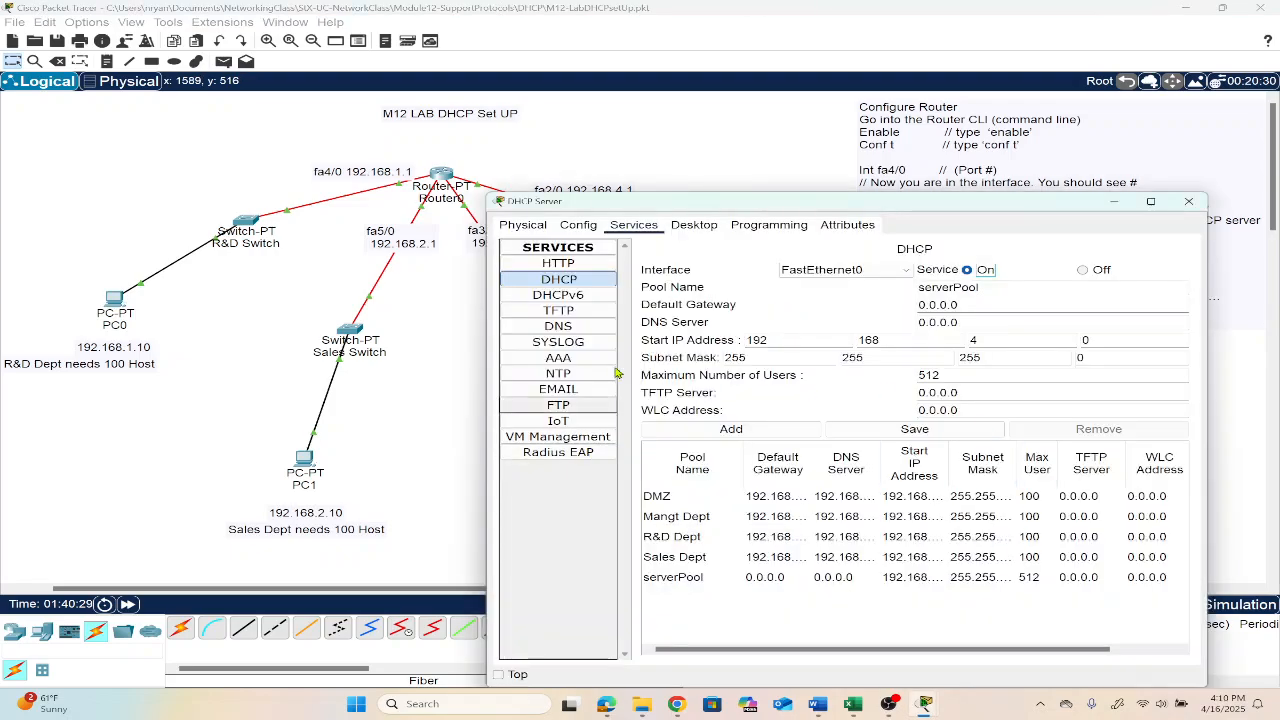
left_click_drag(626, 204, 606, 188)
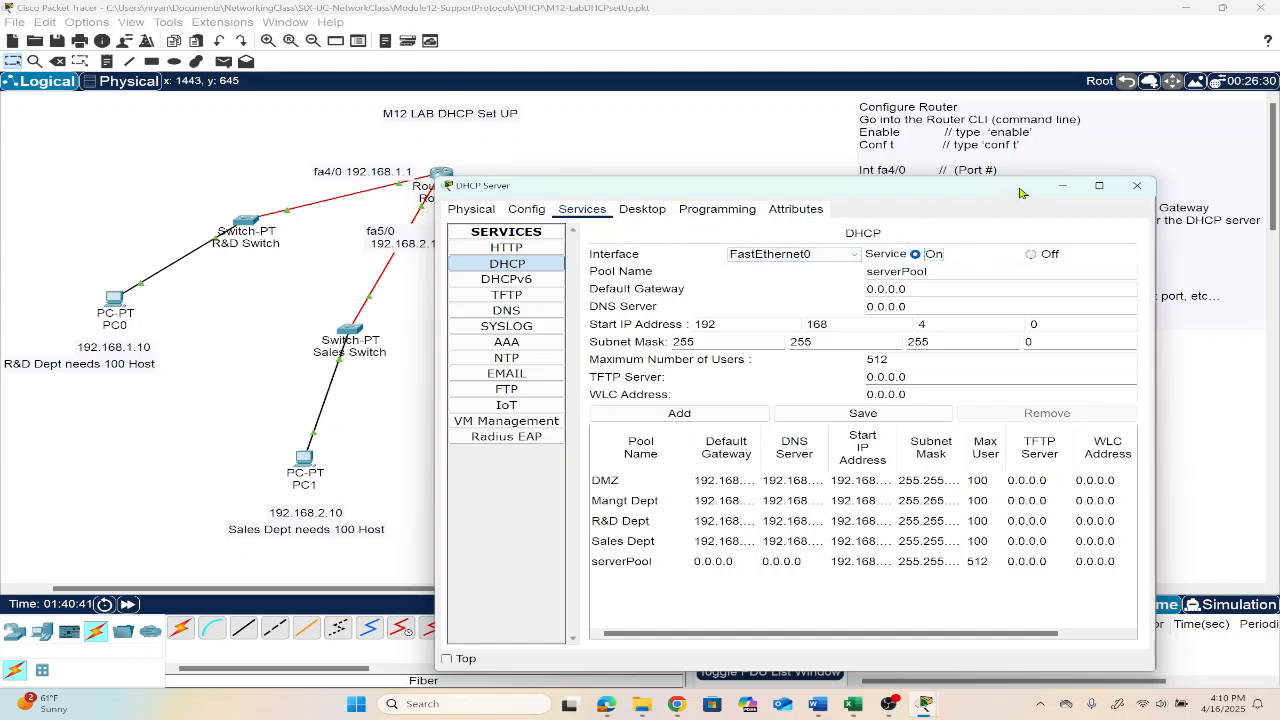
left_click(1137, 188)
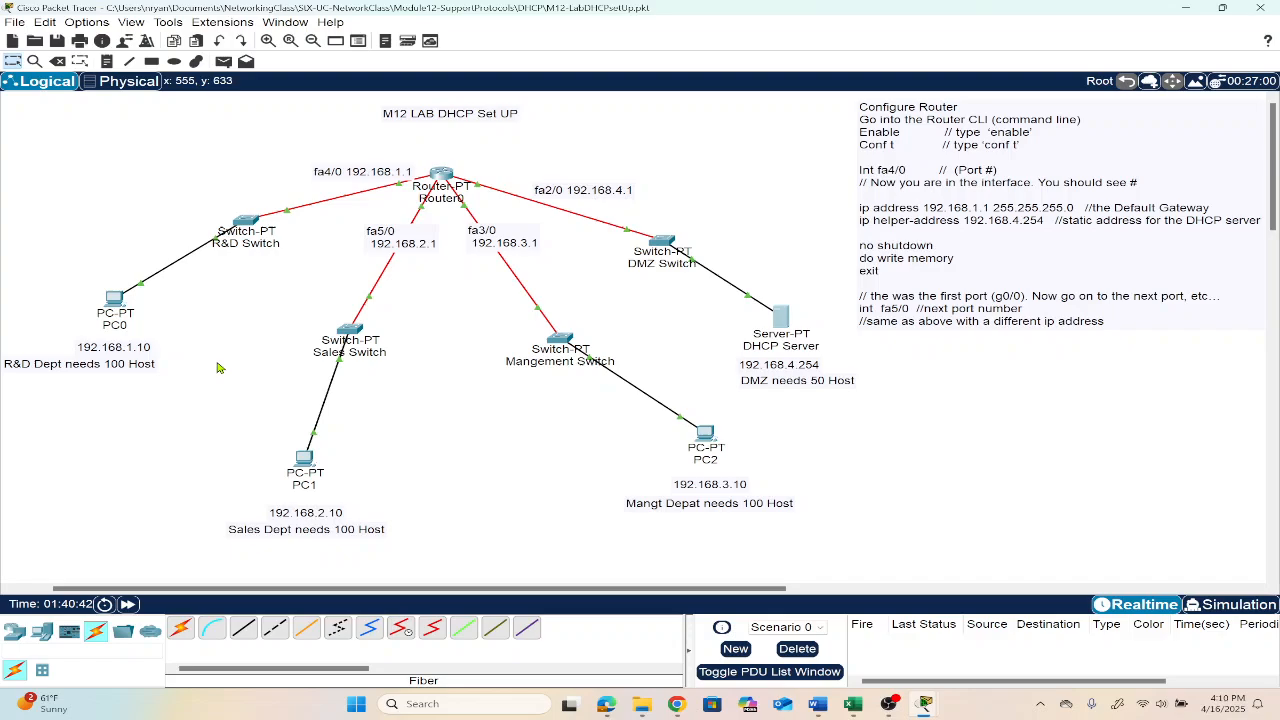
Step: Check the addresses that PC0 has obtained through DHCP in its IP configuration
left_click(115, 303)
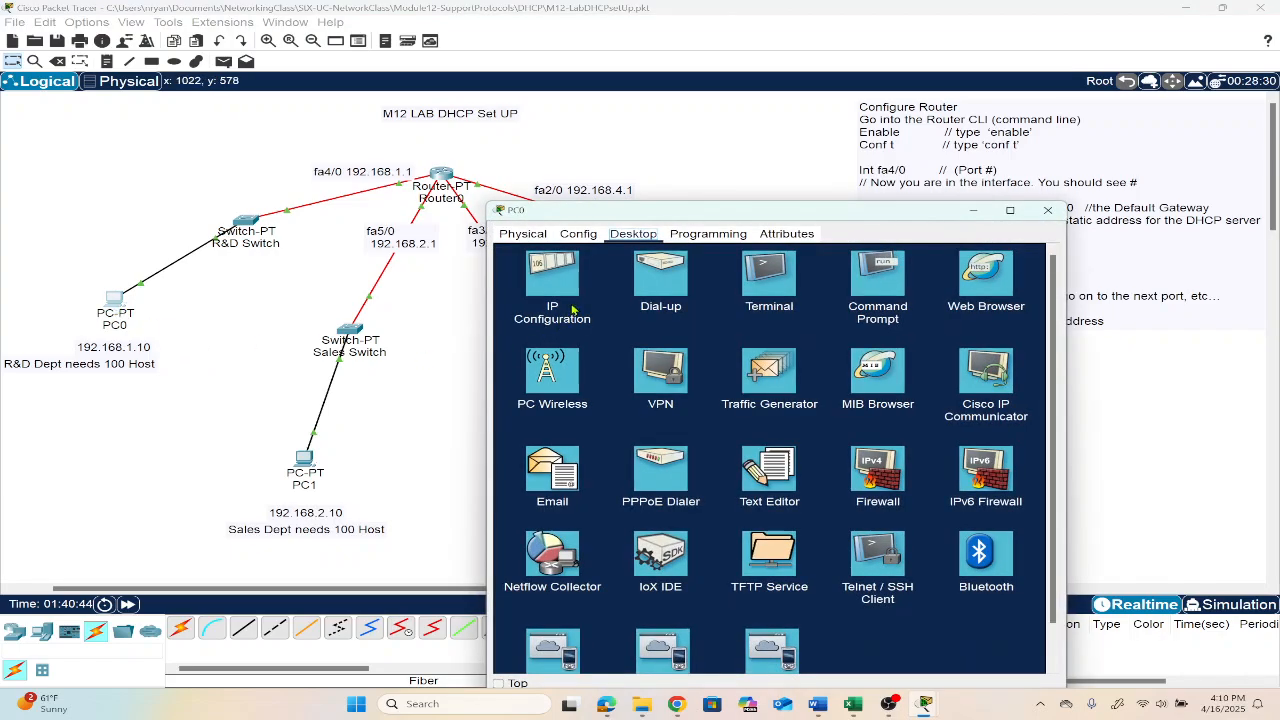
left_click(556, 285)
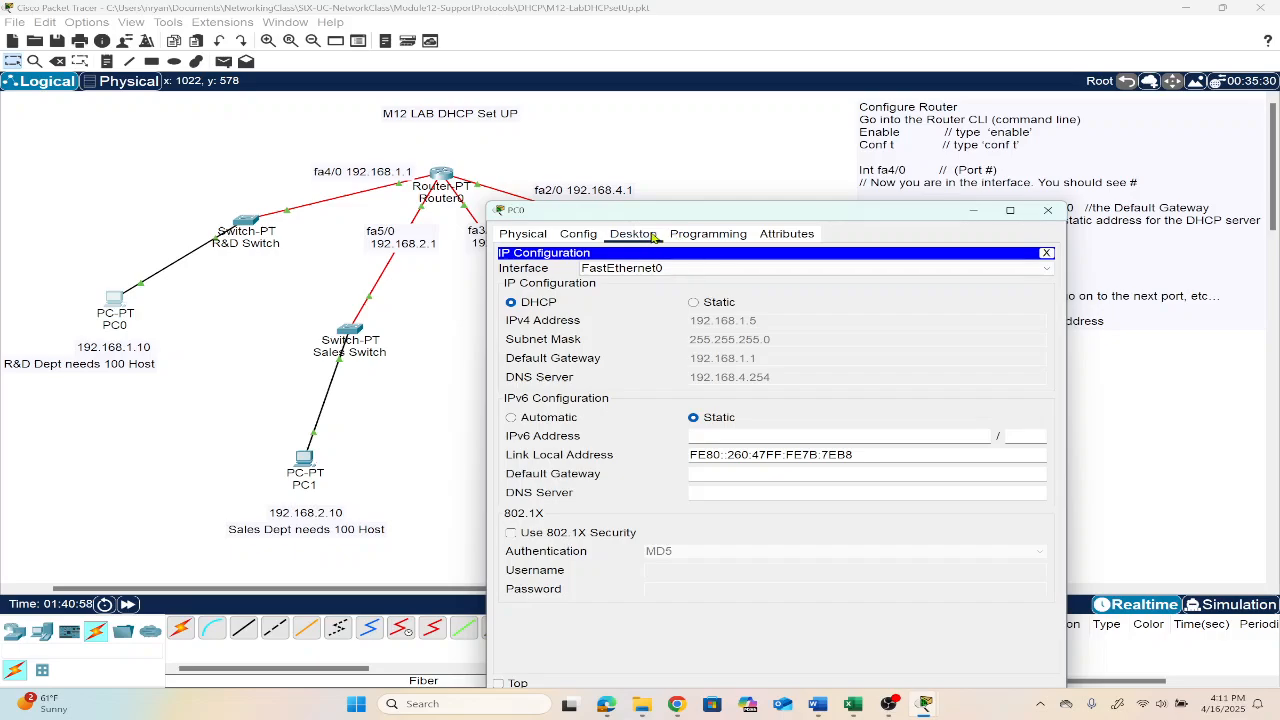
left_click(1046, 252)
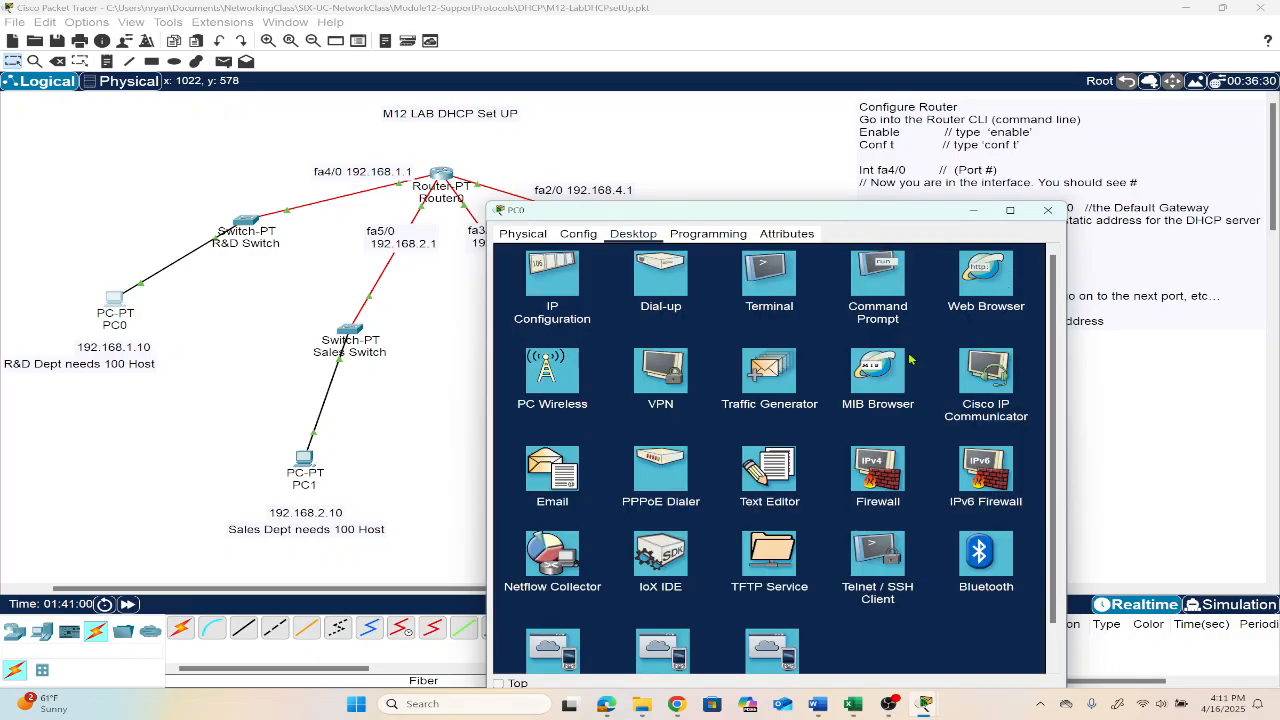
Step: Ping the default gateway 192.168.1.1 from PC0's command prompt, reusing the previous ping command
left_click(872, 287)
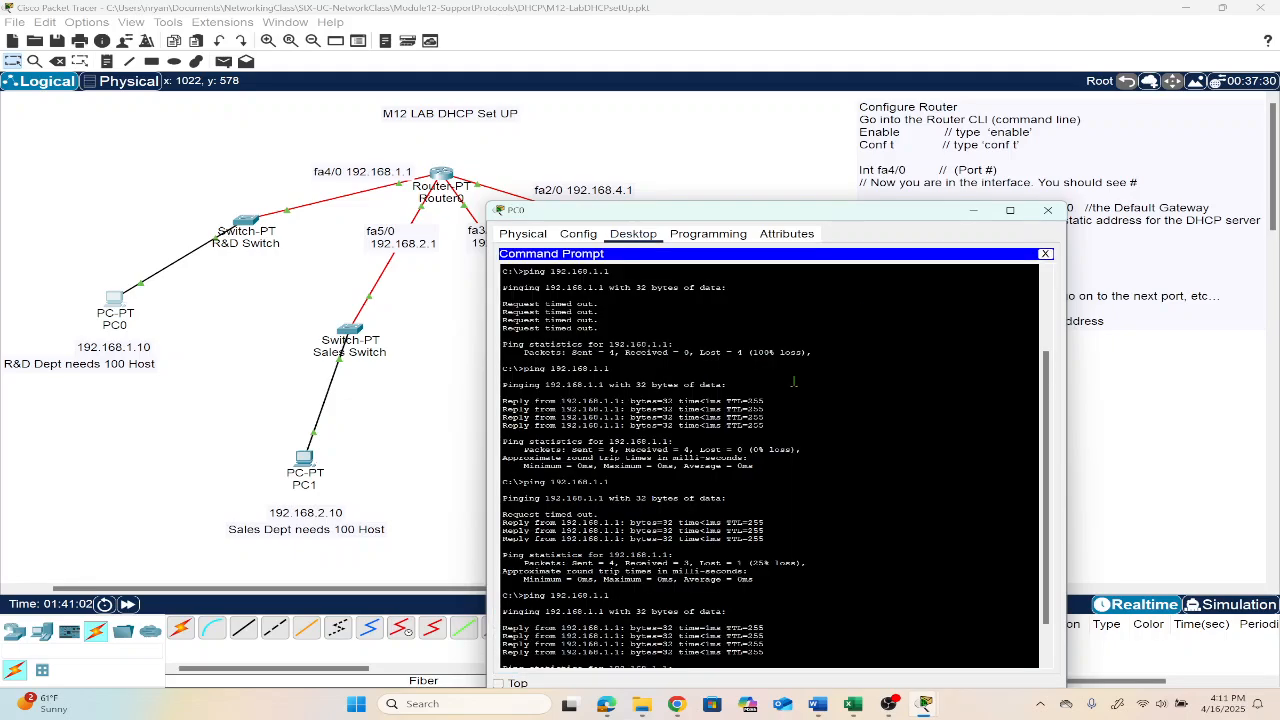
left_click(636, 589)
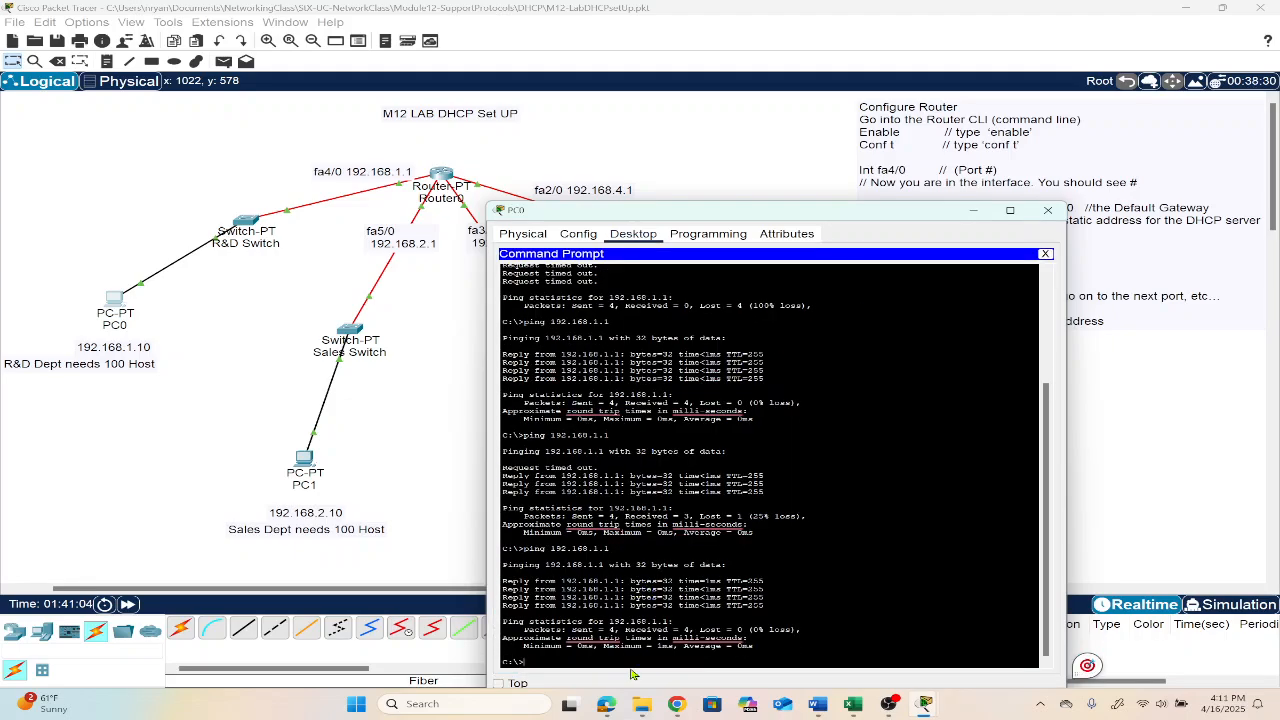
key("Up")
left_click_drag(672, 212, 669, 137)
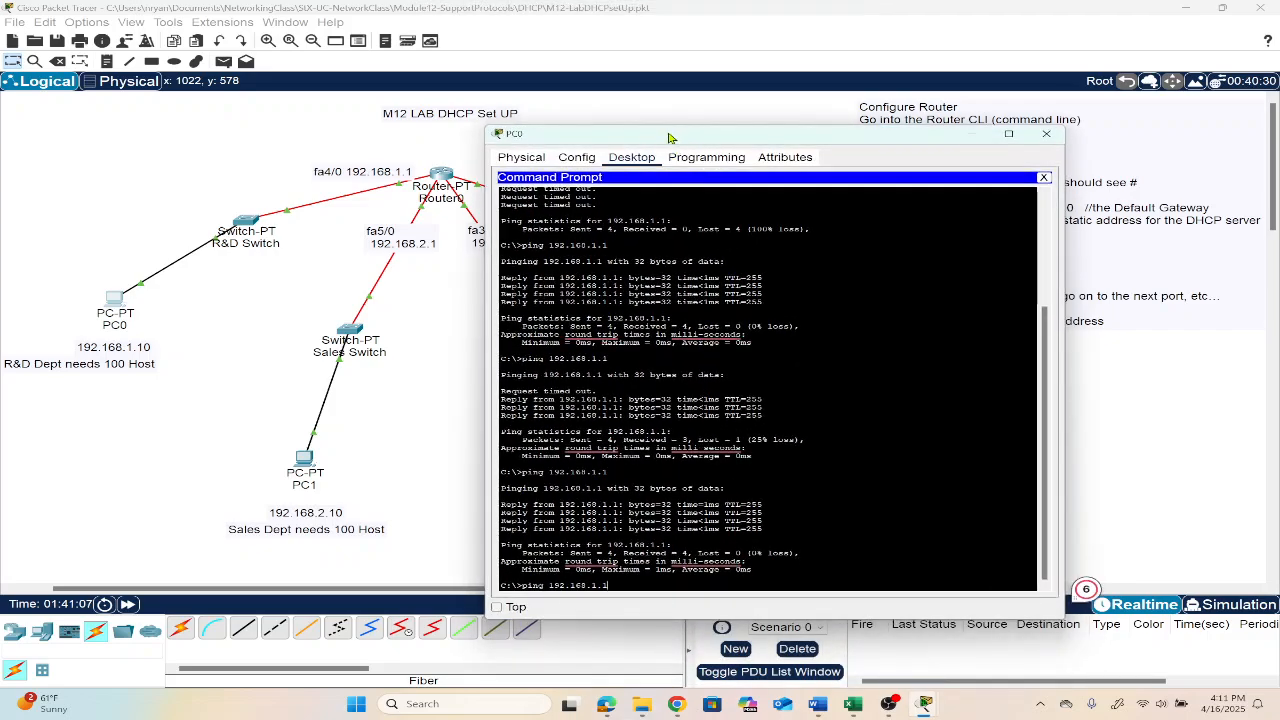
key("Return")
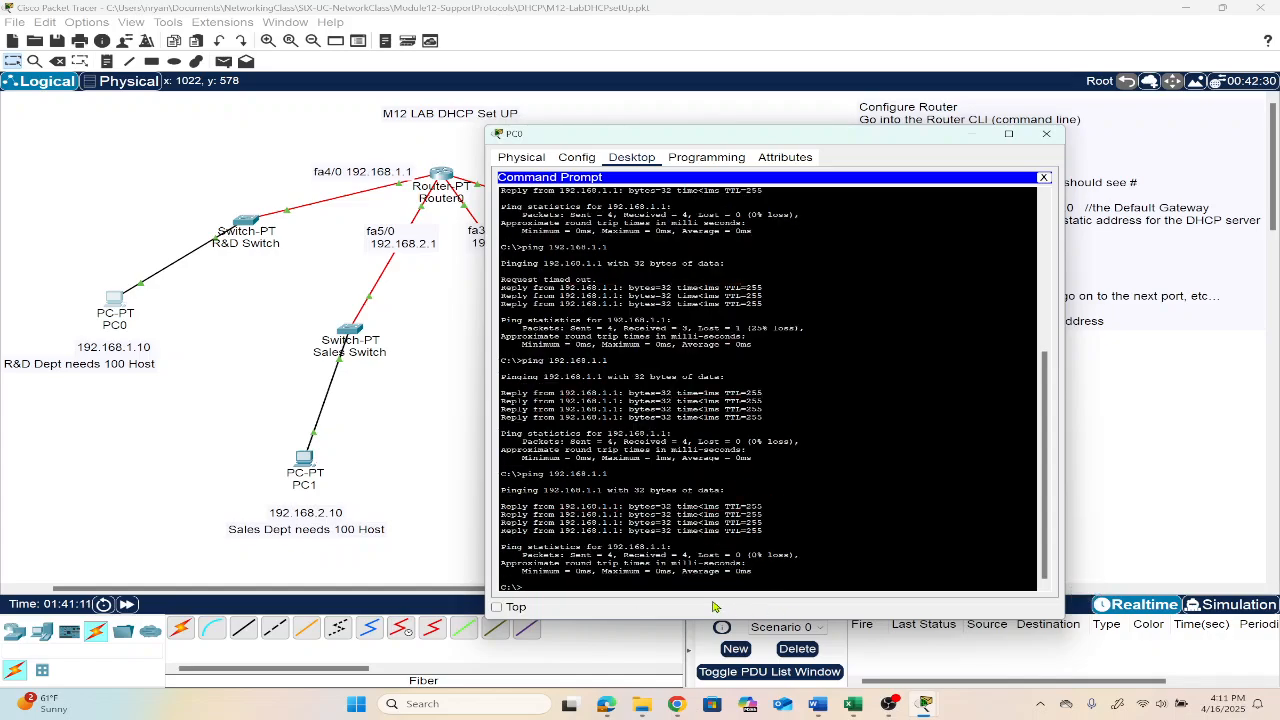
Step: Ping the DHCP server at 192.168.4.254 from PC0 and close the PC0 window
key("Up")
key("Return")
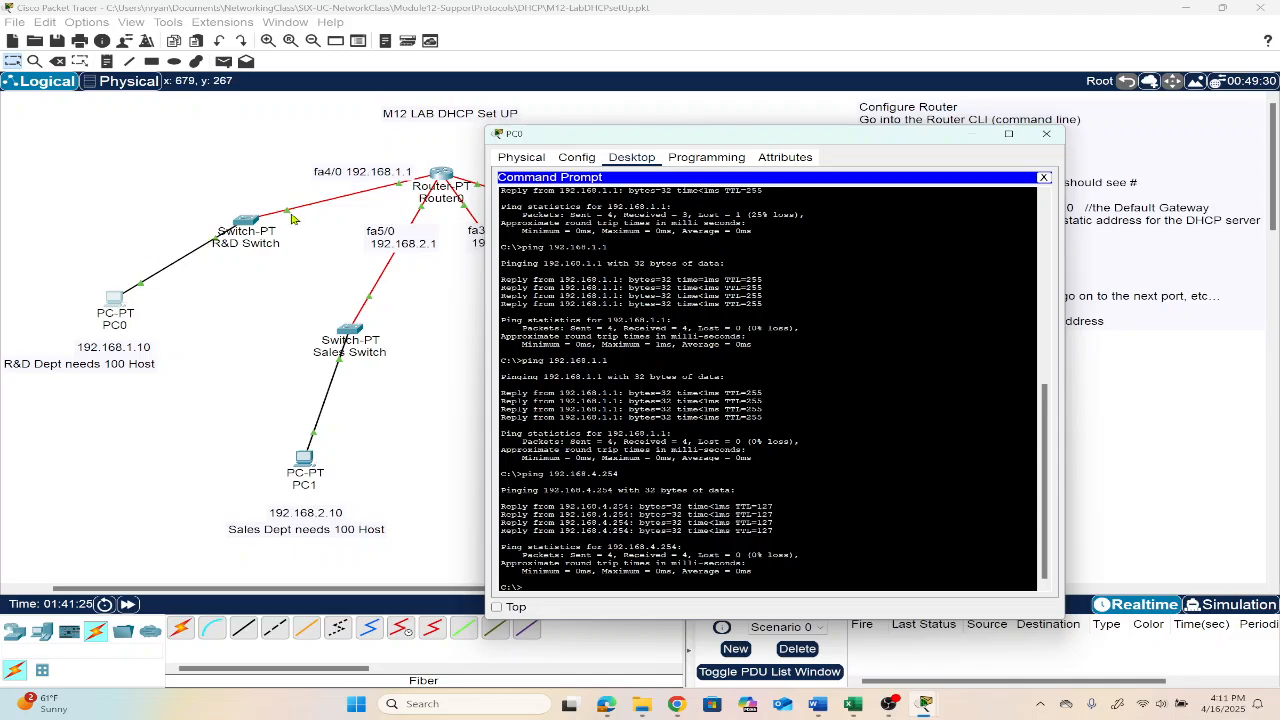
left_click(1046, 133)
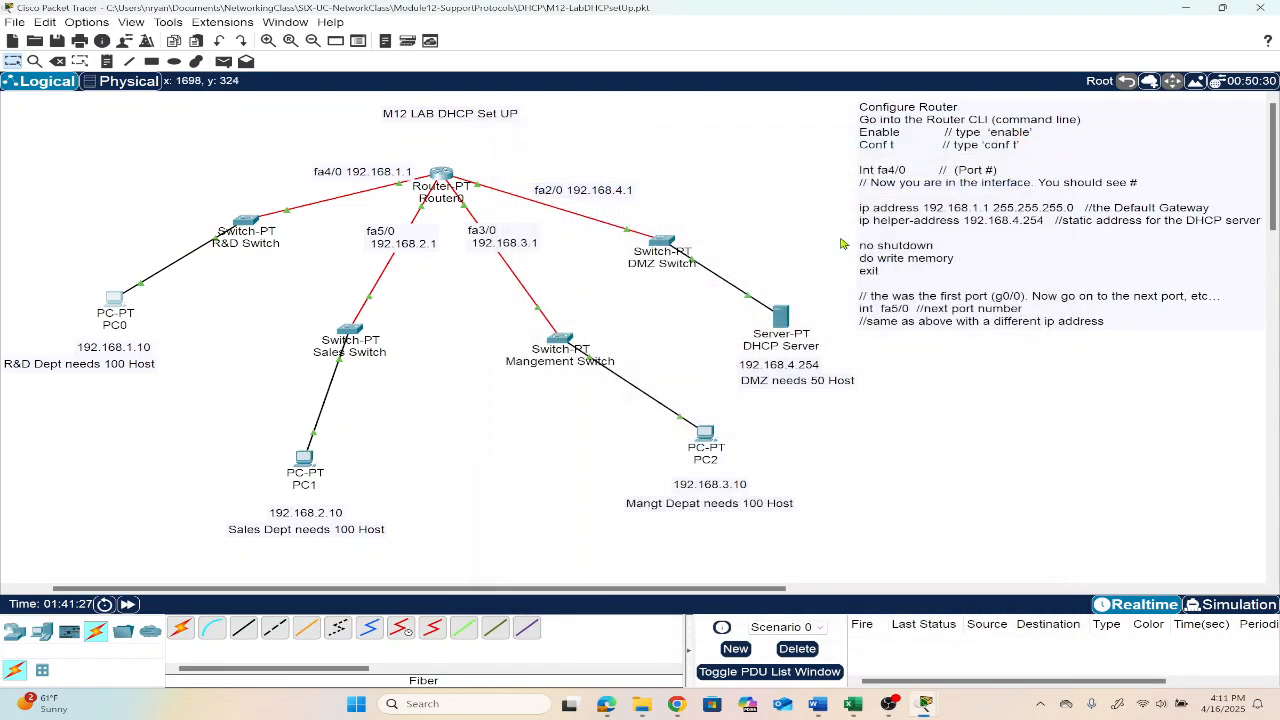
Step: Reopen Router0's command line and enter interface configuration mode with int fa5/0
left_click(438, 180)
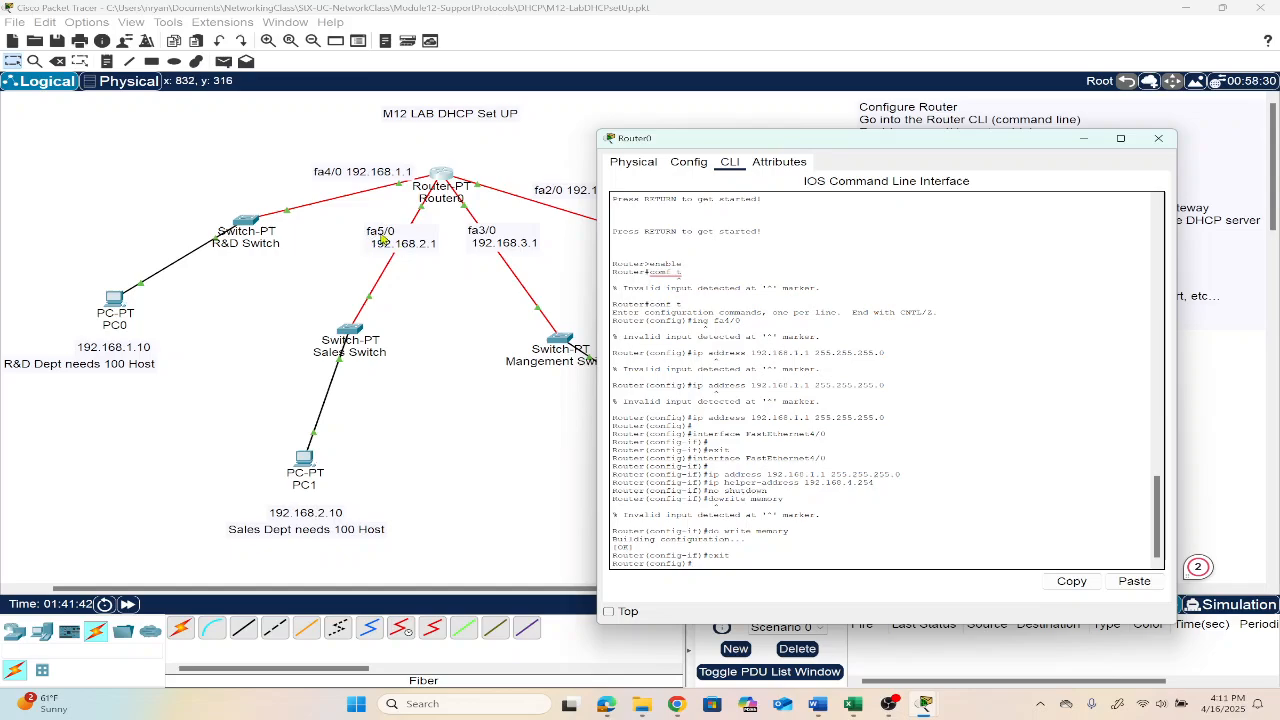
left_click_drag(720, 143, 315, 105)
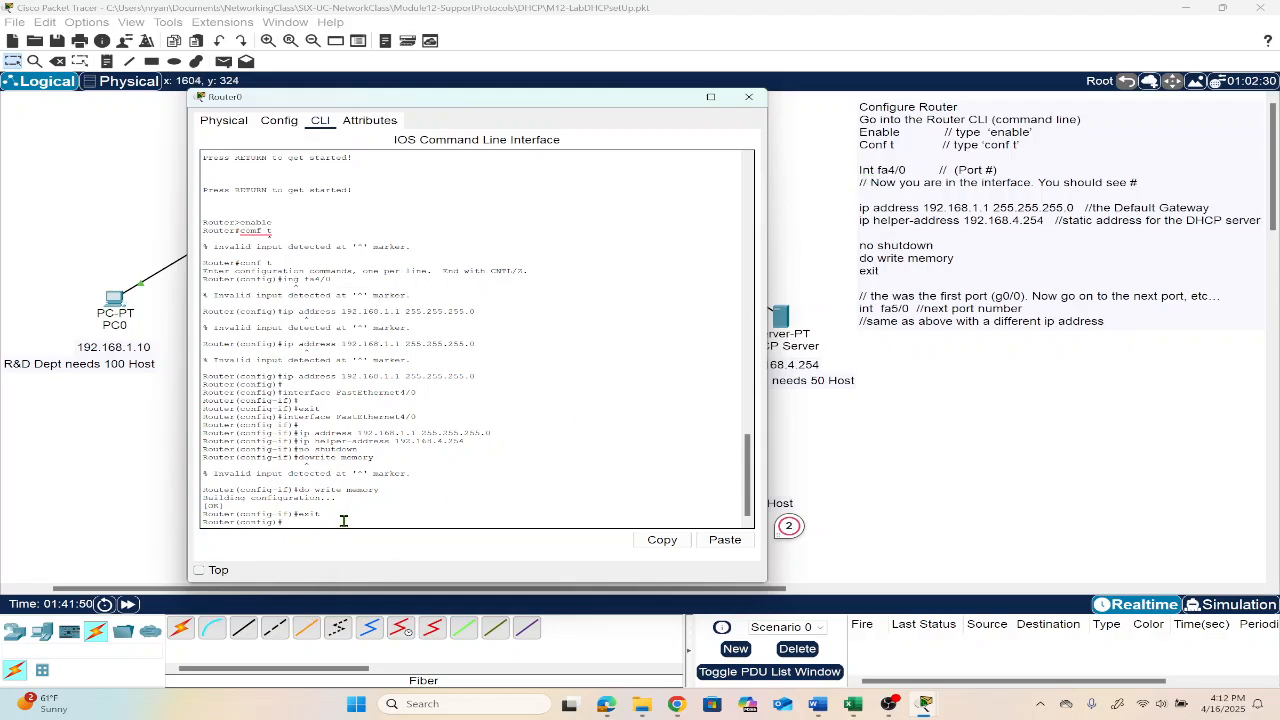
type("t fa5/0")
key("Return")
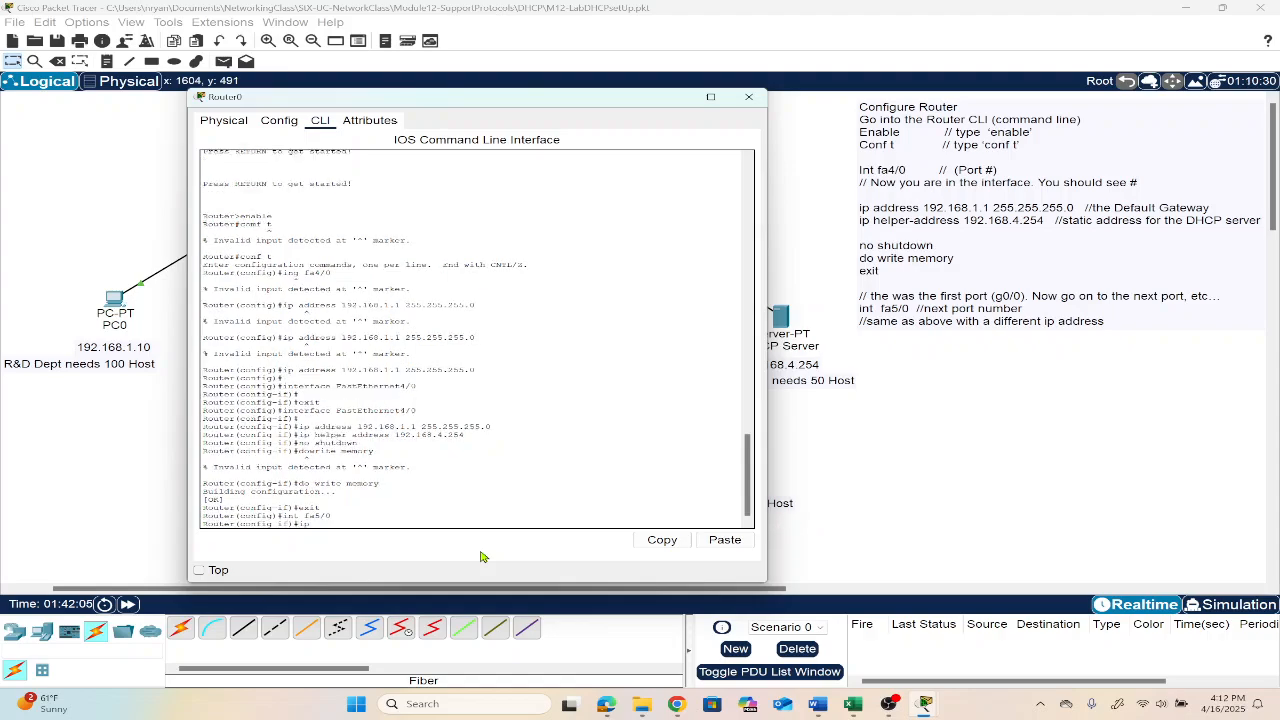
Step: Assign IP address 192.168.2.1 with mask 255.255.255.0 to the router's fa5/0 interface
type("ip add")
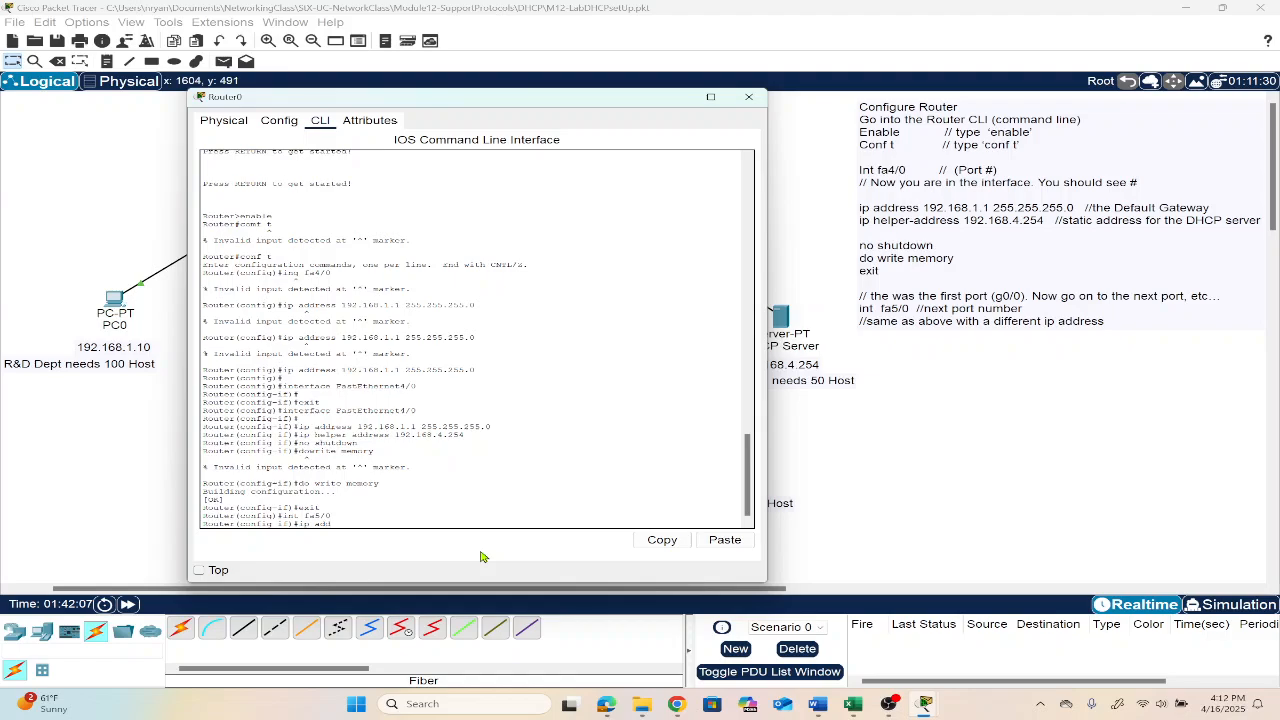
type("ress")
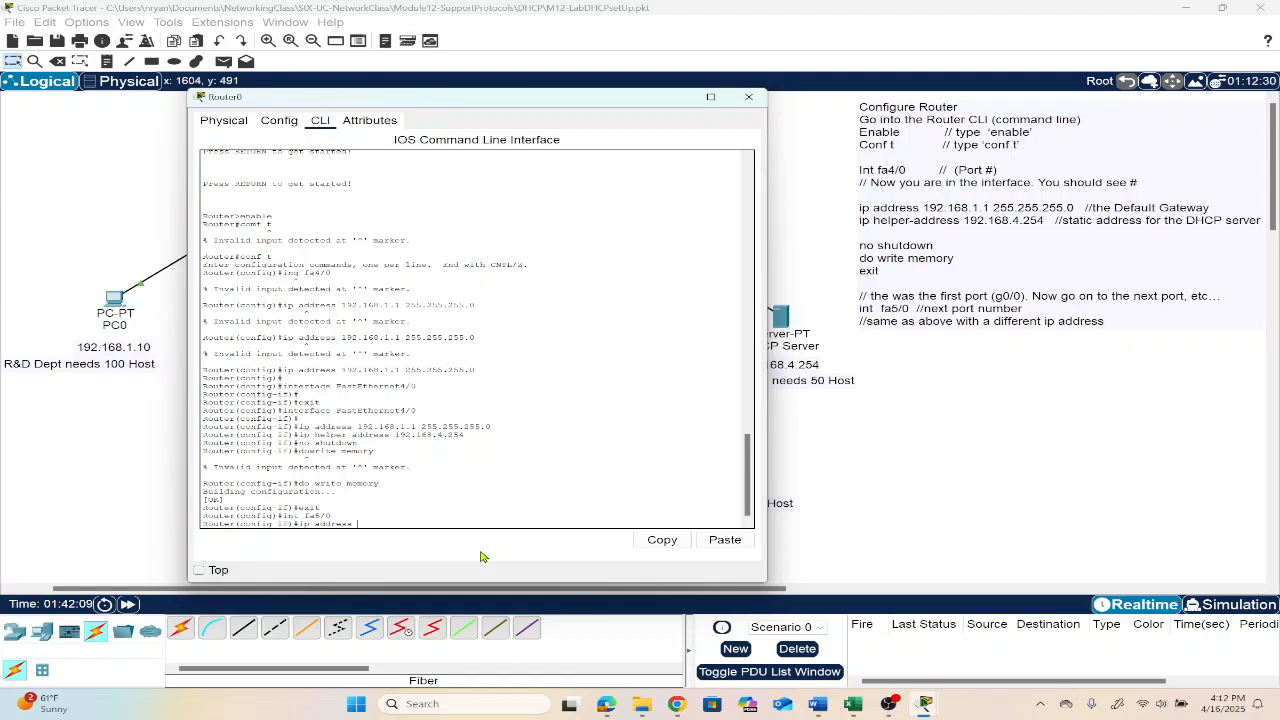
type(" 192.168.")
left_click_drag(436, 98, 722, 158)
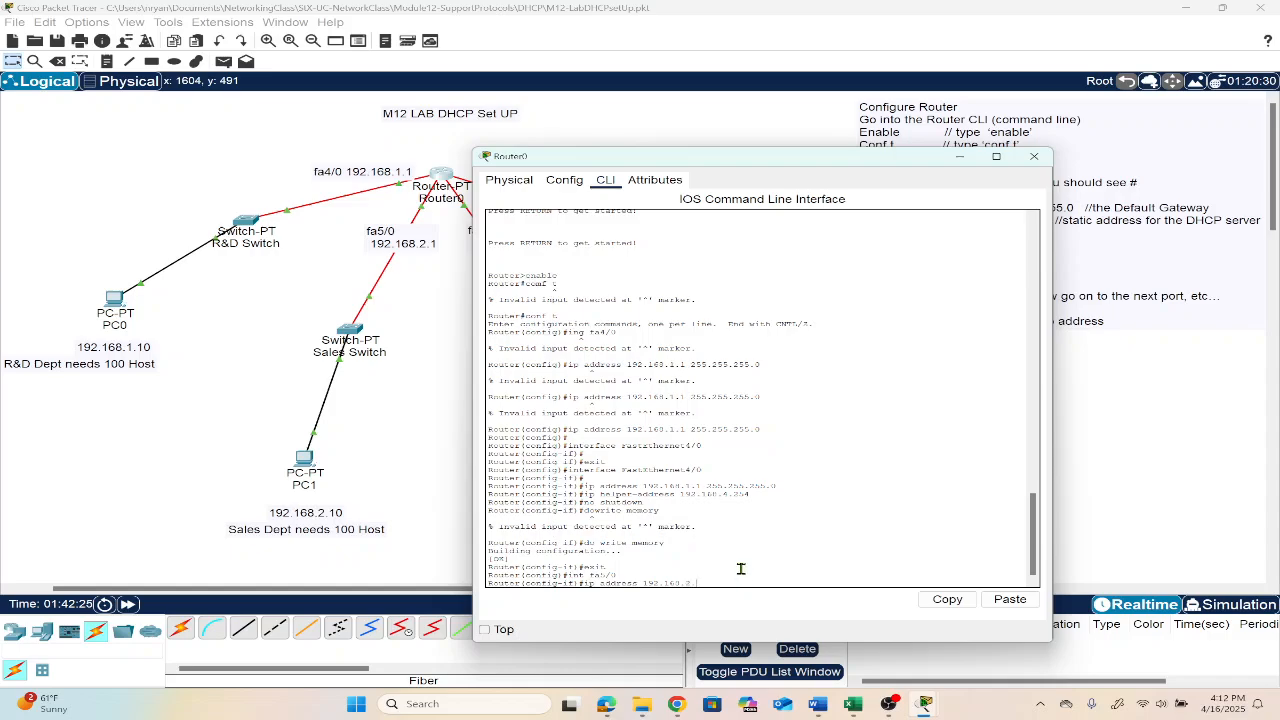
key("Return")
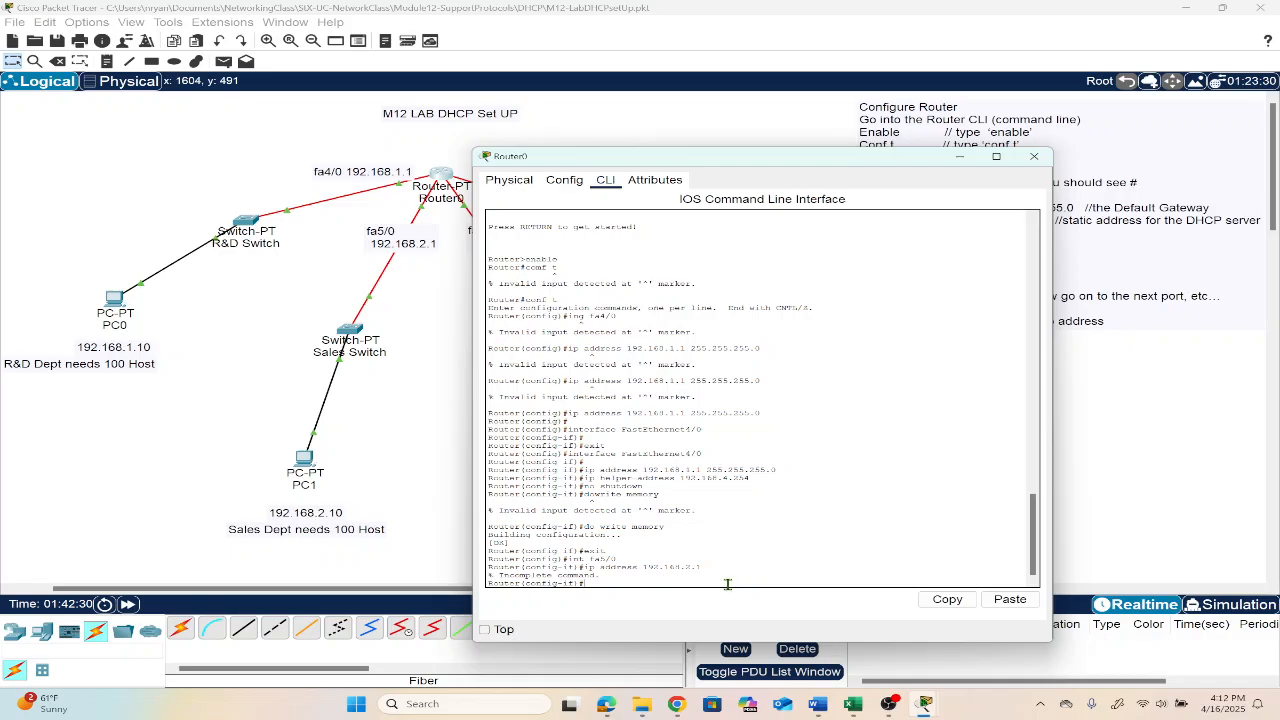
key("Up")
left_click_drag(754, 148, 456, 97)
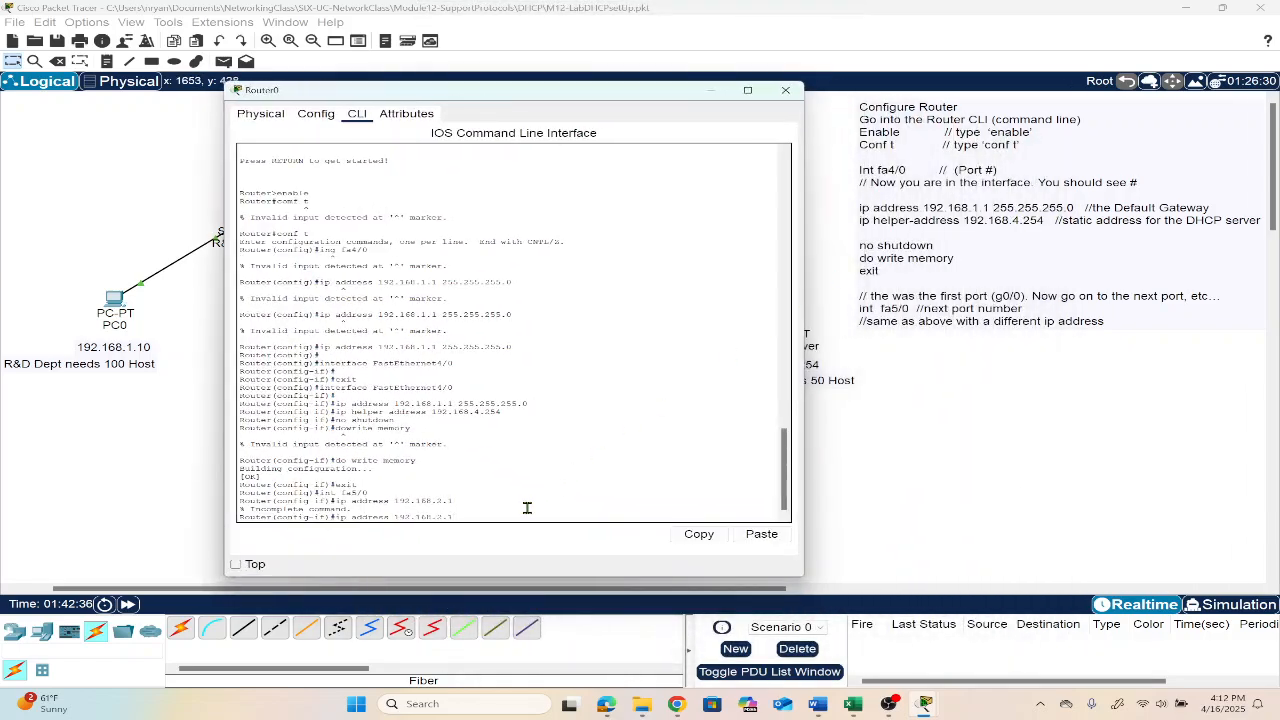
type("255.255.255.0")
key("Return")
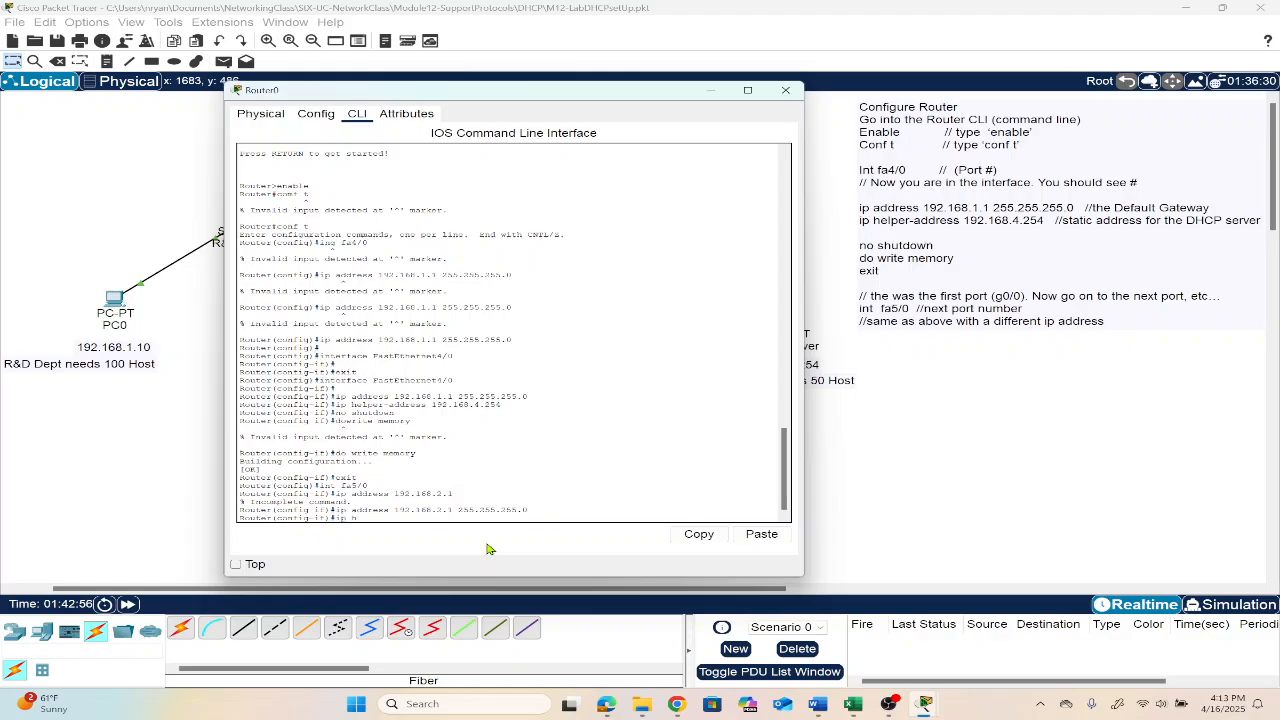
Step: Set the IP helper address 192.168.4.254 on fa5/0 and enable the interface with no shutdown
type("per")
type("192.168.4.25")
type("4.254")
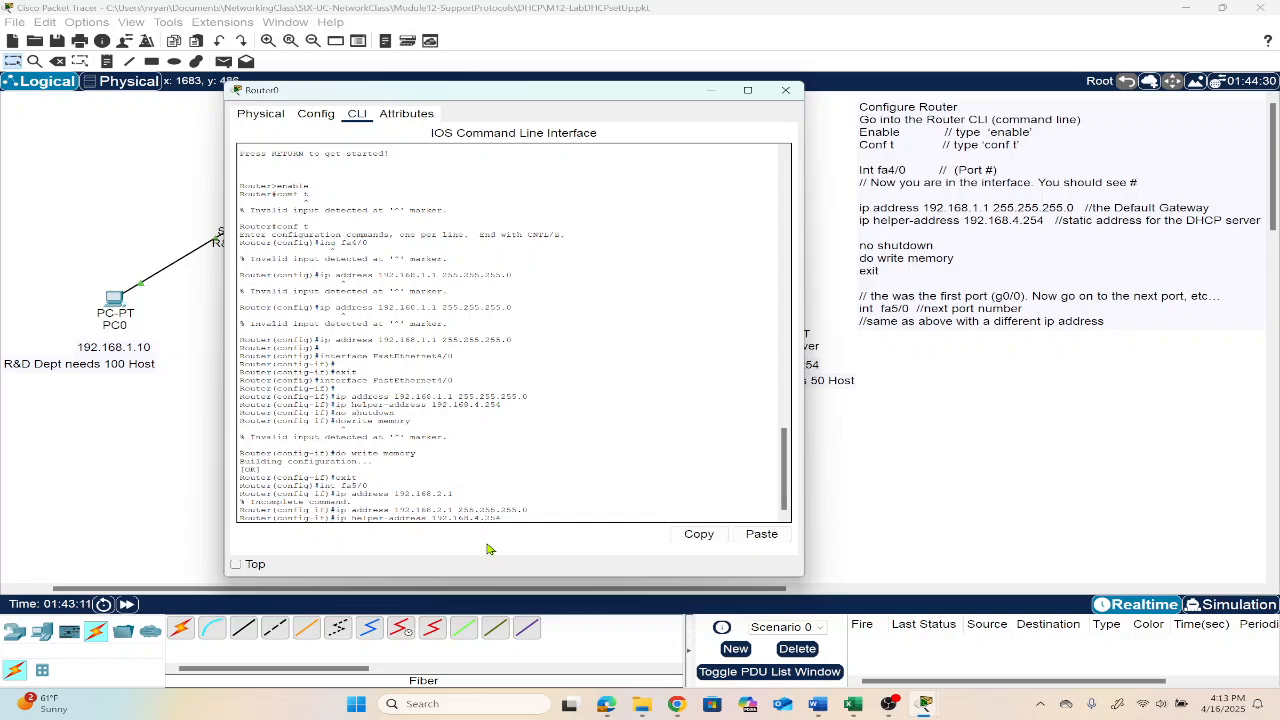
key("Return")
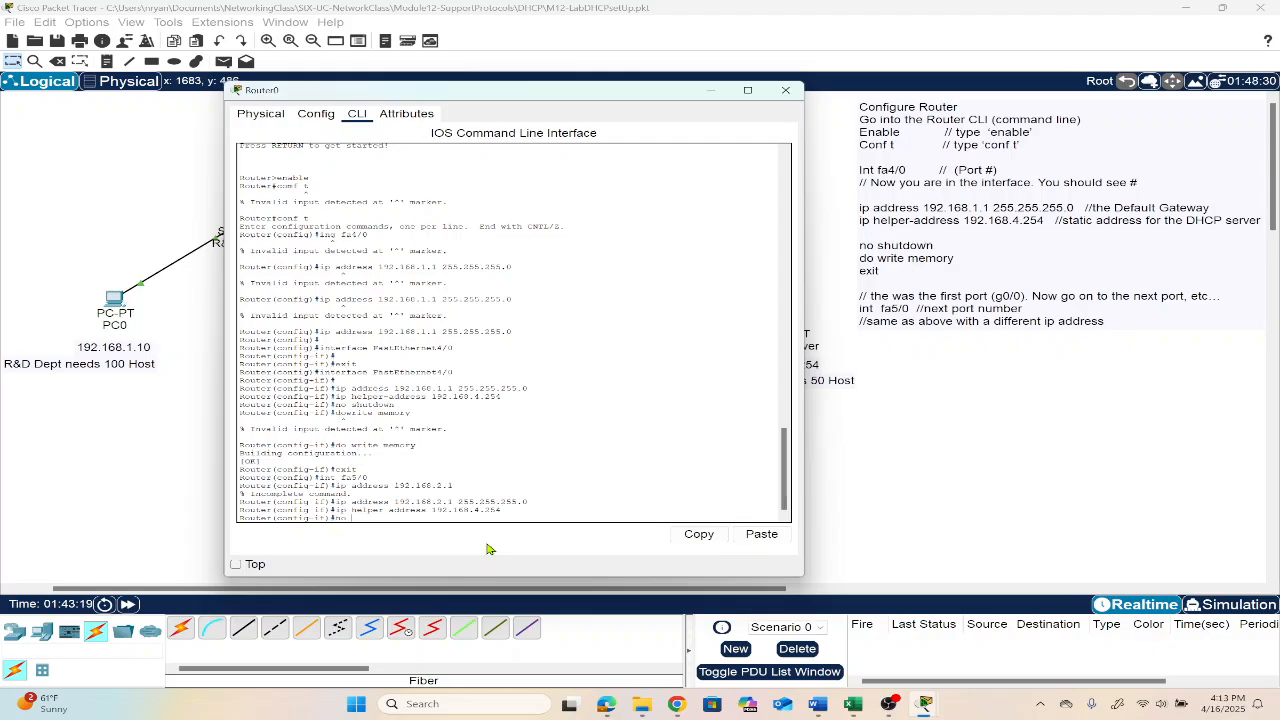
type("no shutdown")
key("Return")
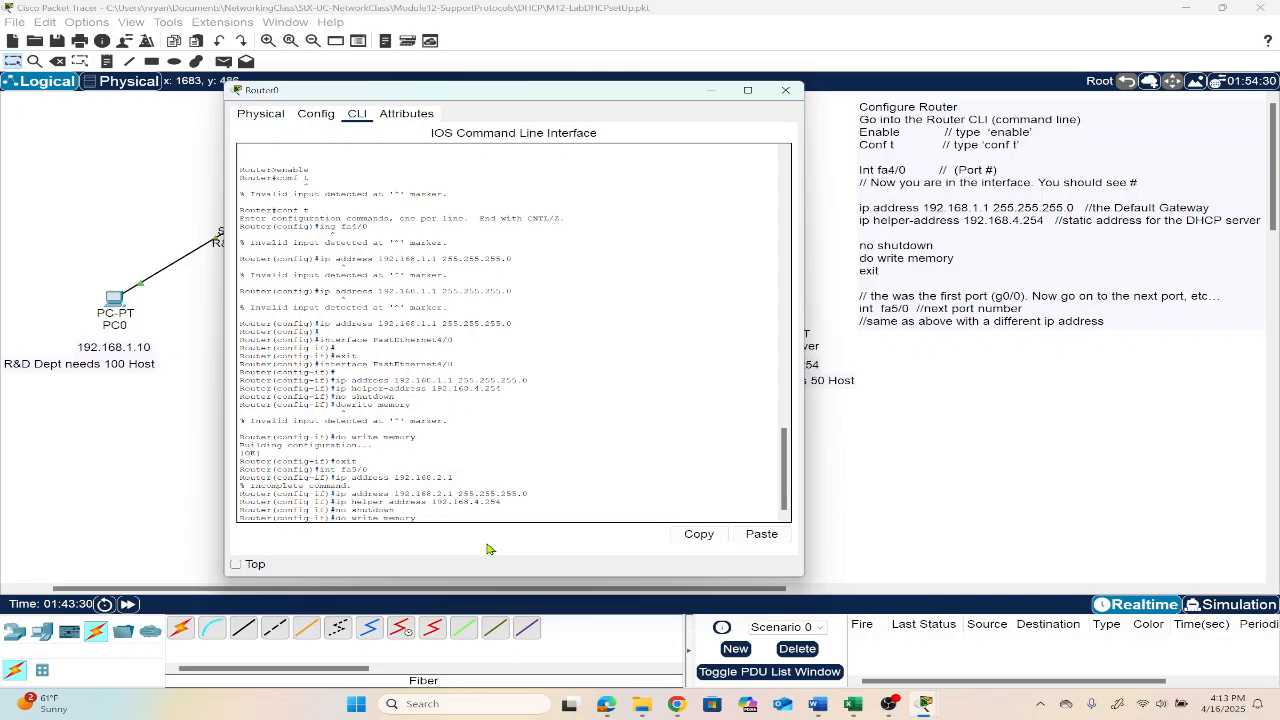
Step: Save the fa5/0 configuration with do write memory, exit interface configuration mode, and uncover the network diagram
key("Return")
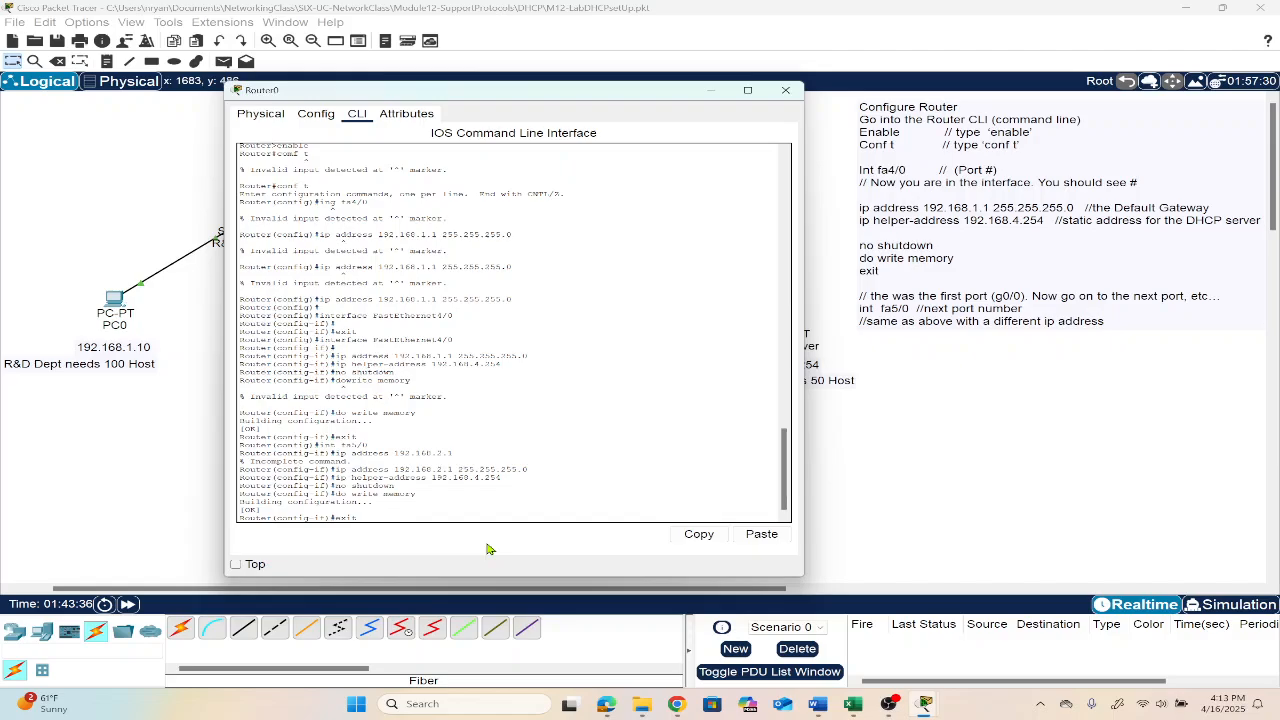
type("exit")
key("Return")
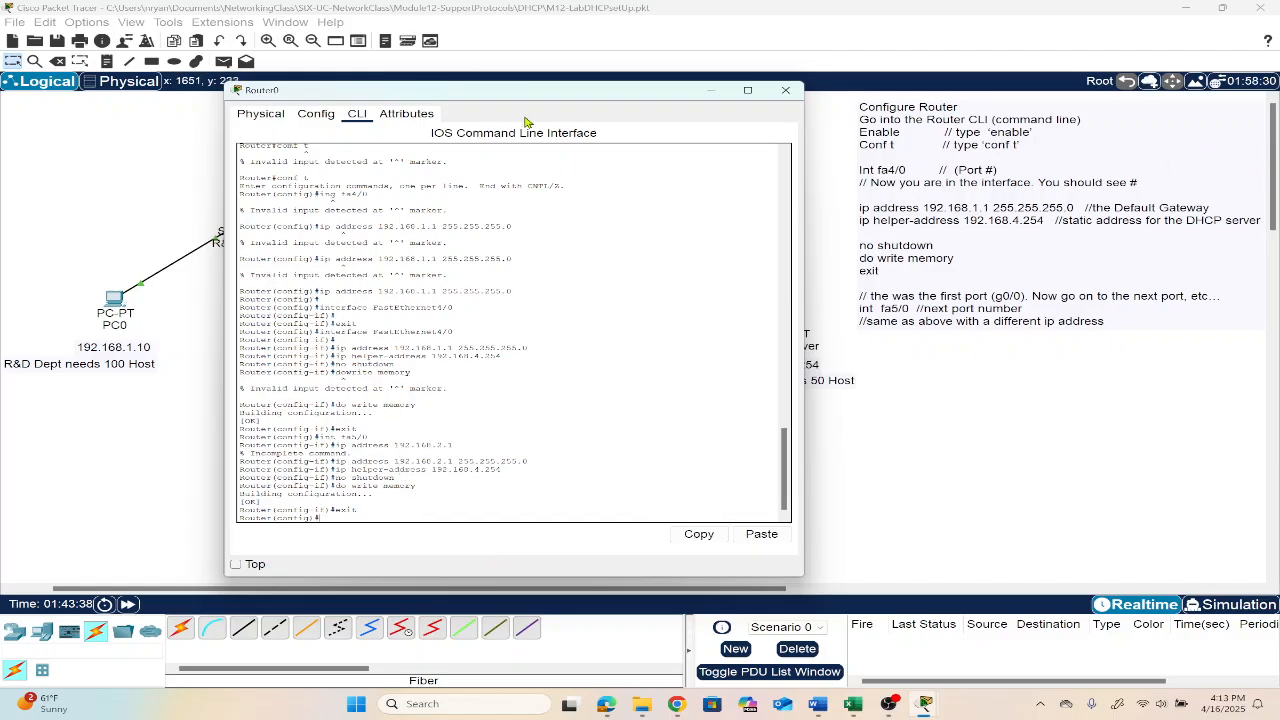
left_click_drag(534, 97, 1038, 137)
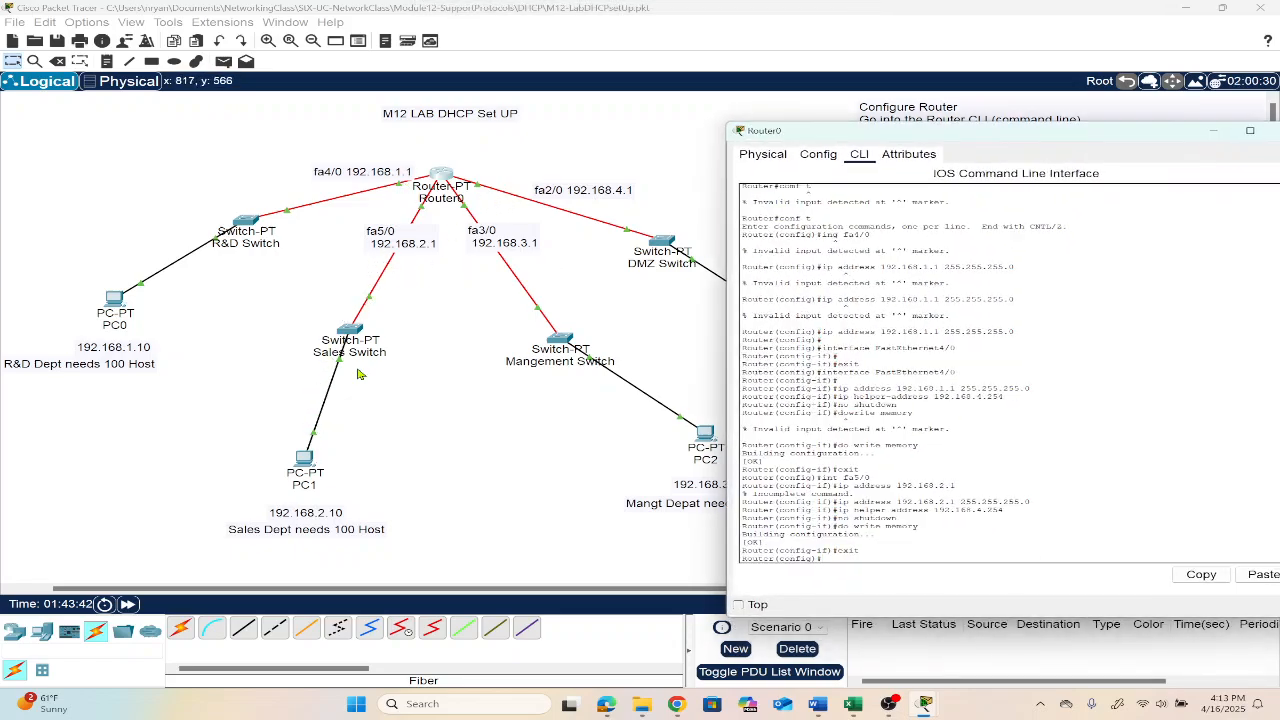
Step: Switch PC1's IPv4 configuration from Static to DHCP to request an address, and close the PC's window
left_click(306, 474)
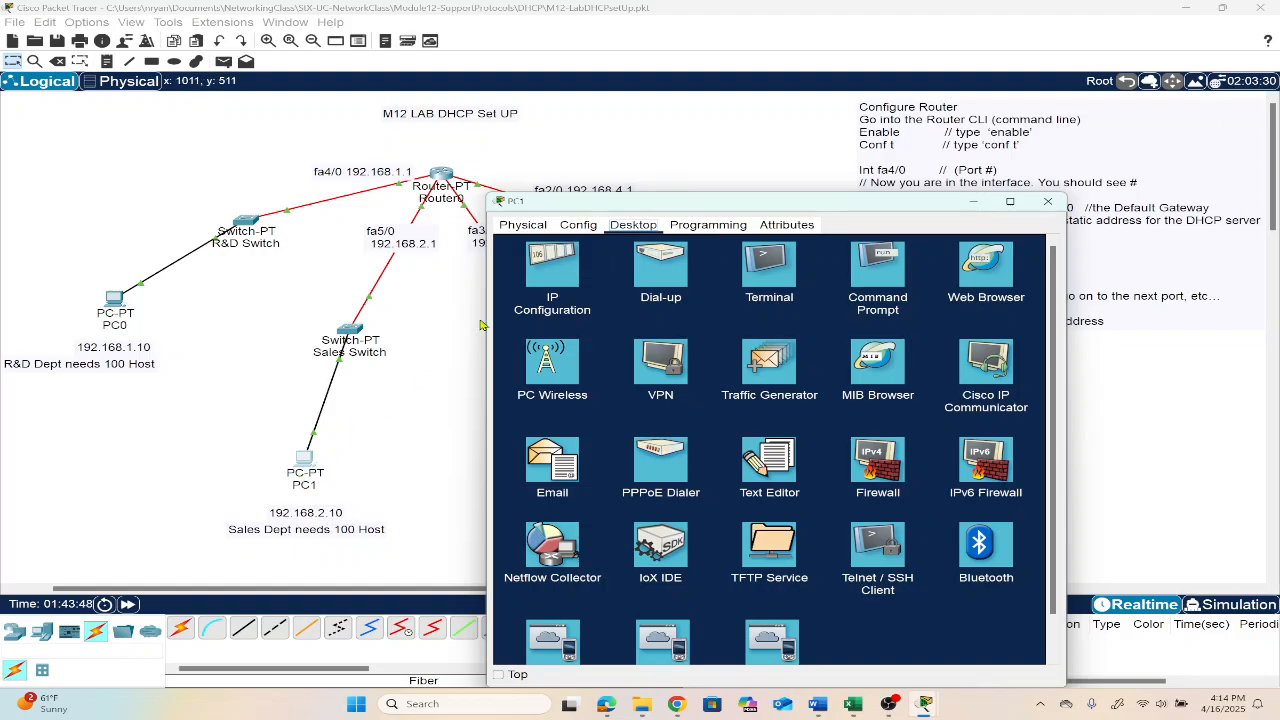
left_click(549, 286)
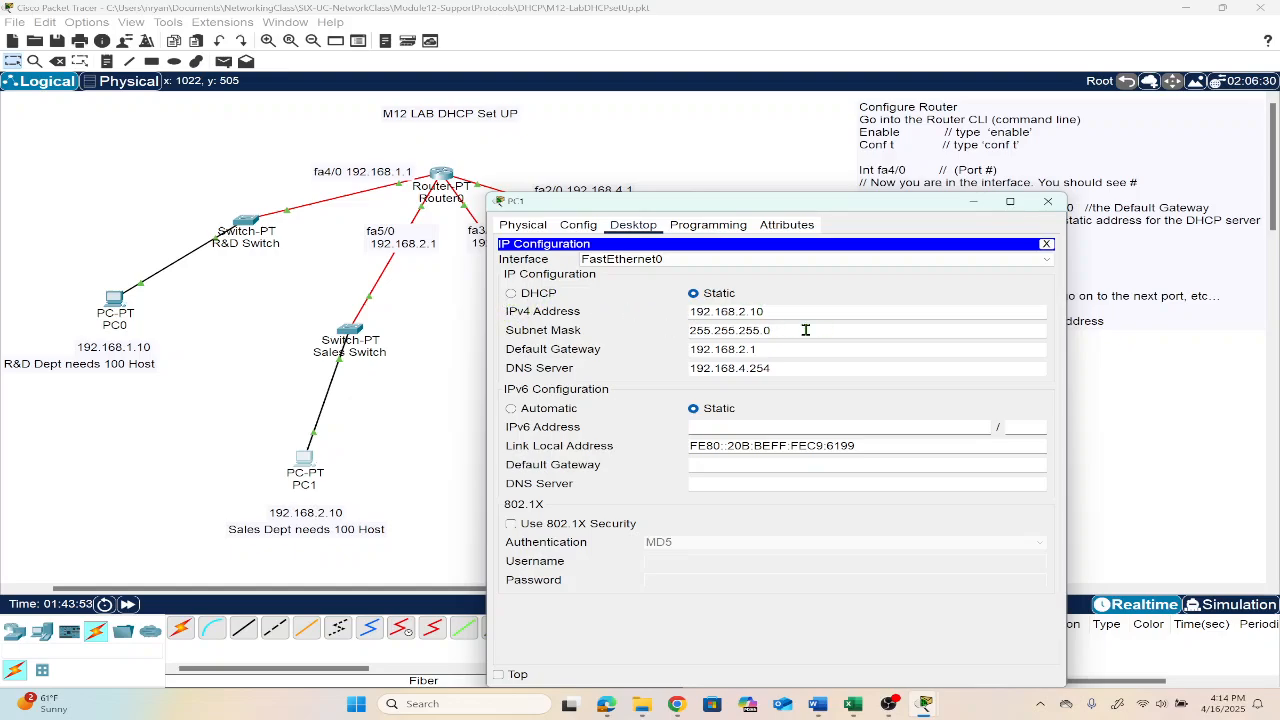
left_click(513, 295)
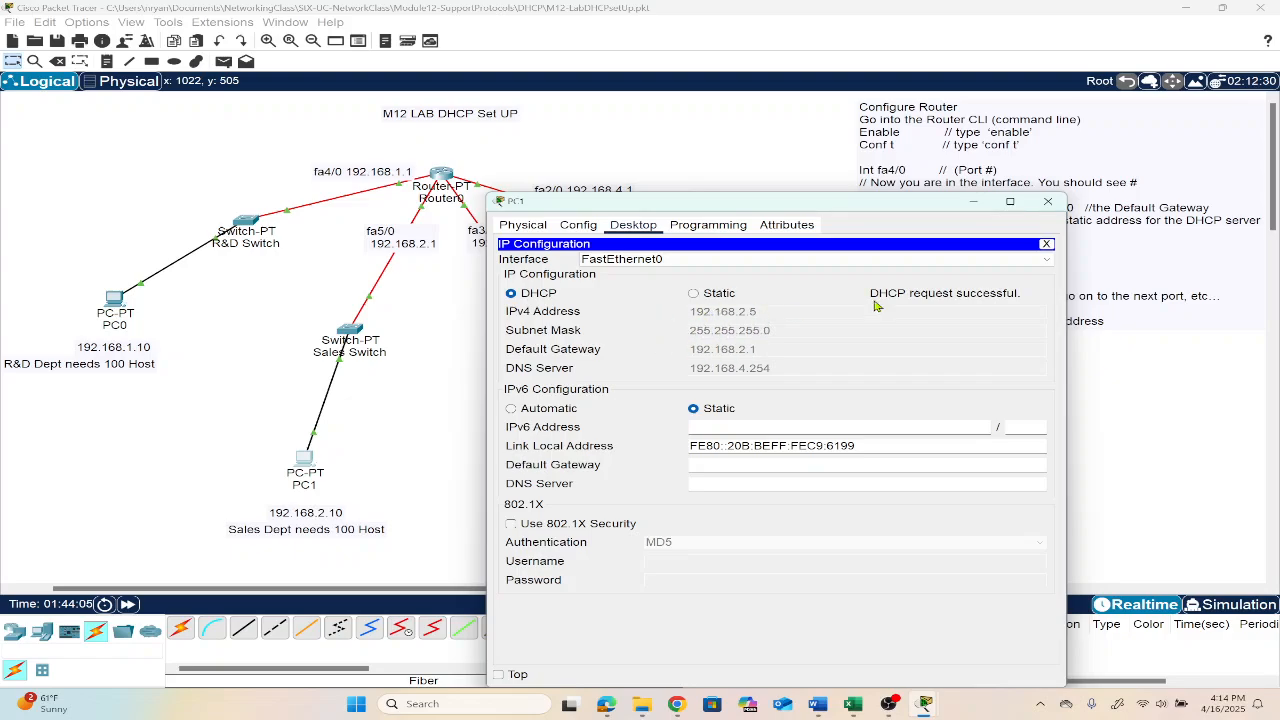
left_click(1047, 205)
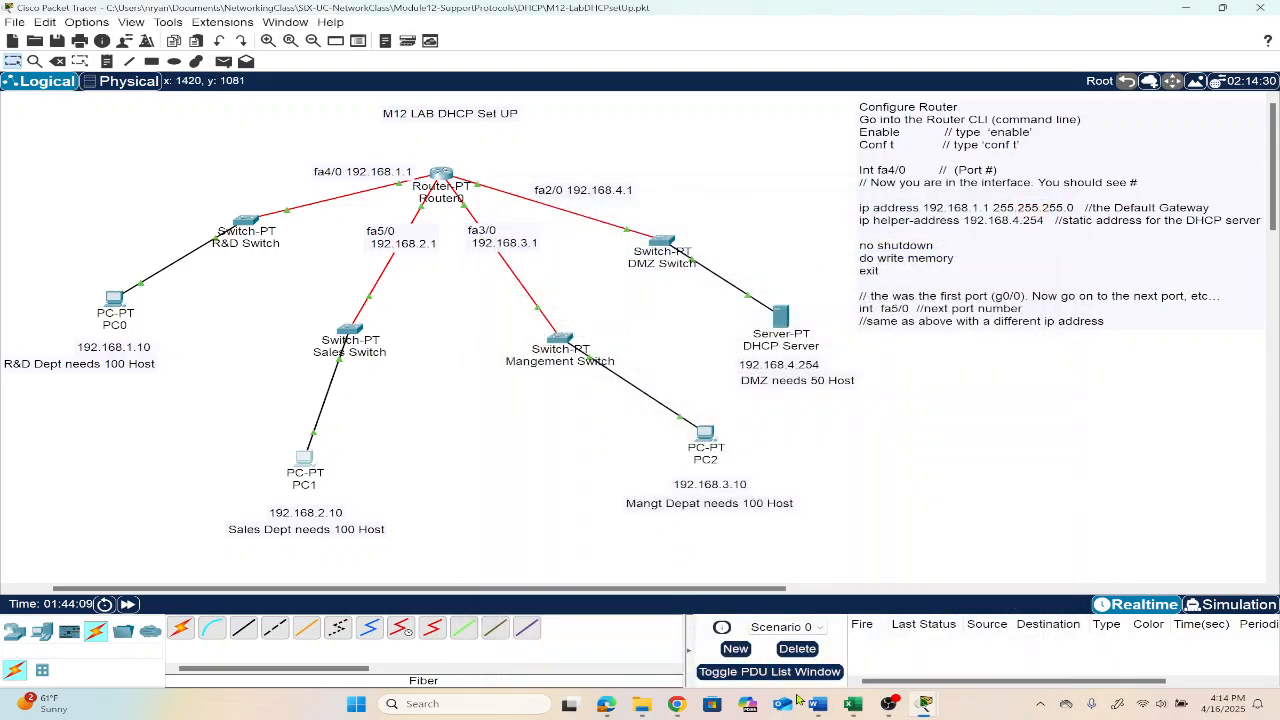
Step: Reopen Router0's command line and enter interface configuration mode with int fa3/0
mouse_move(889, 707)
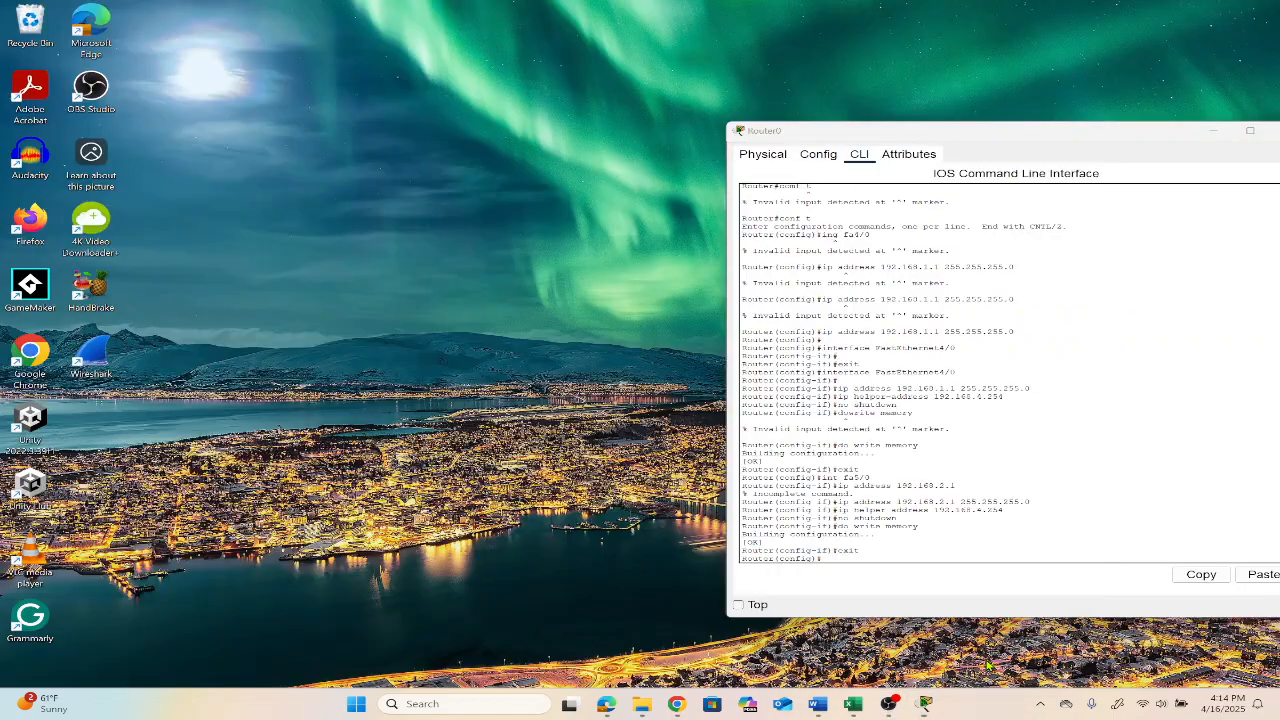
left_click(987, 667)
left_click_drag(1006, 136, 310, 92)
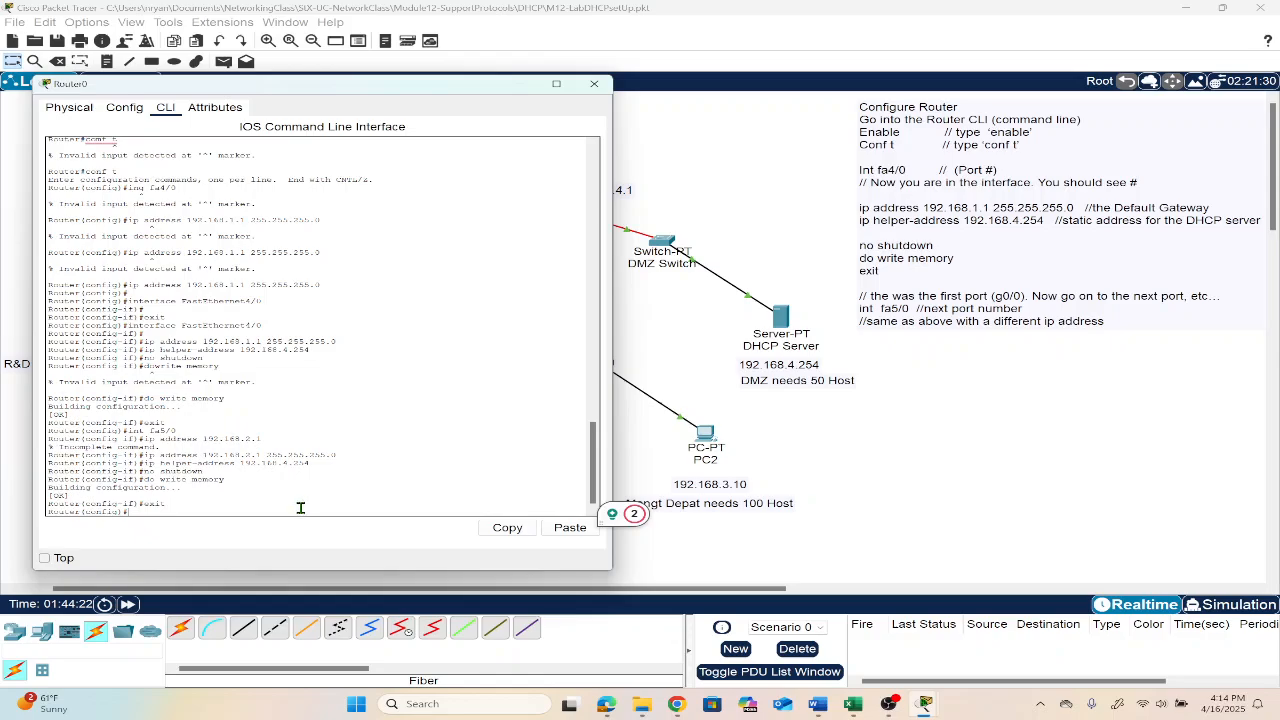
left_click_drag(458, 98, 495, 383)
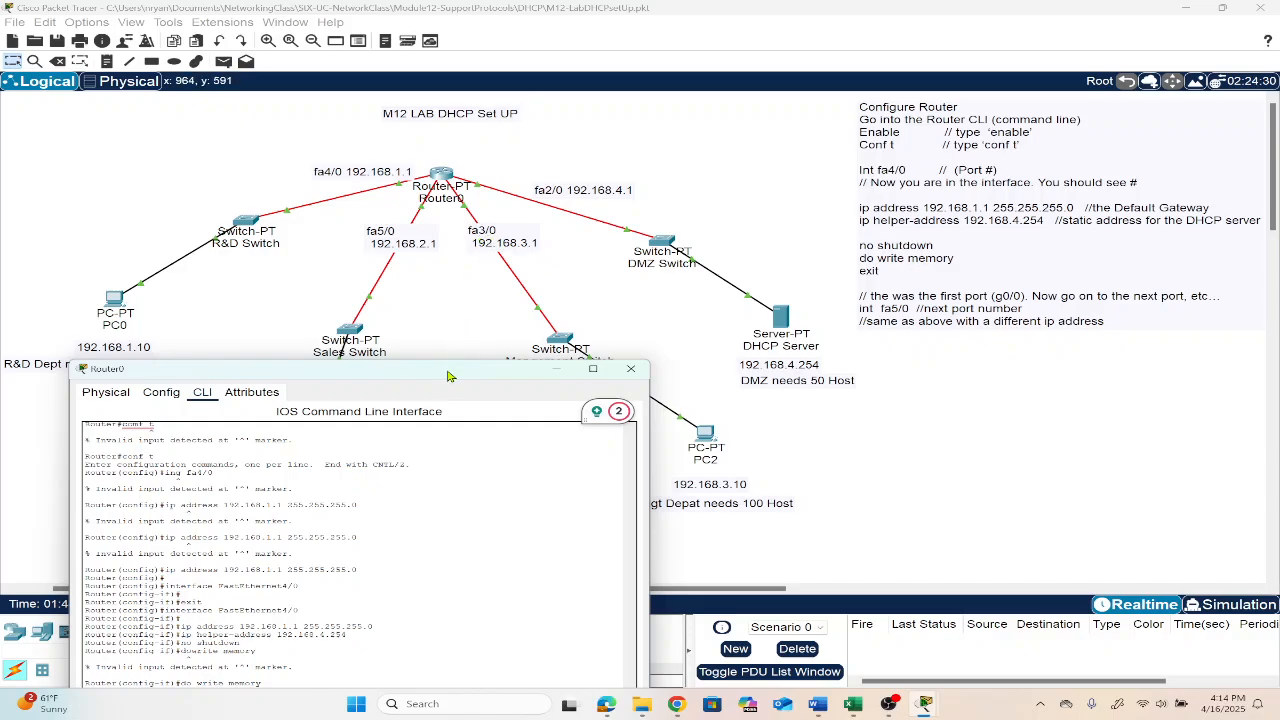
left_click_drag(450, 368, 500, 106)
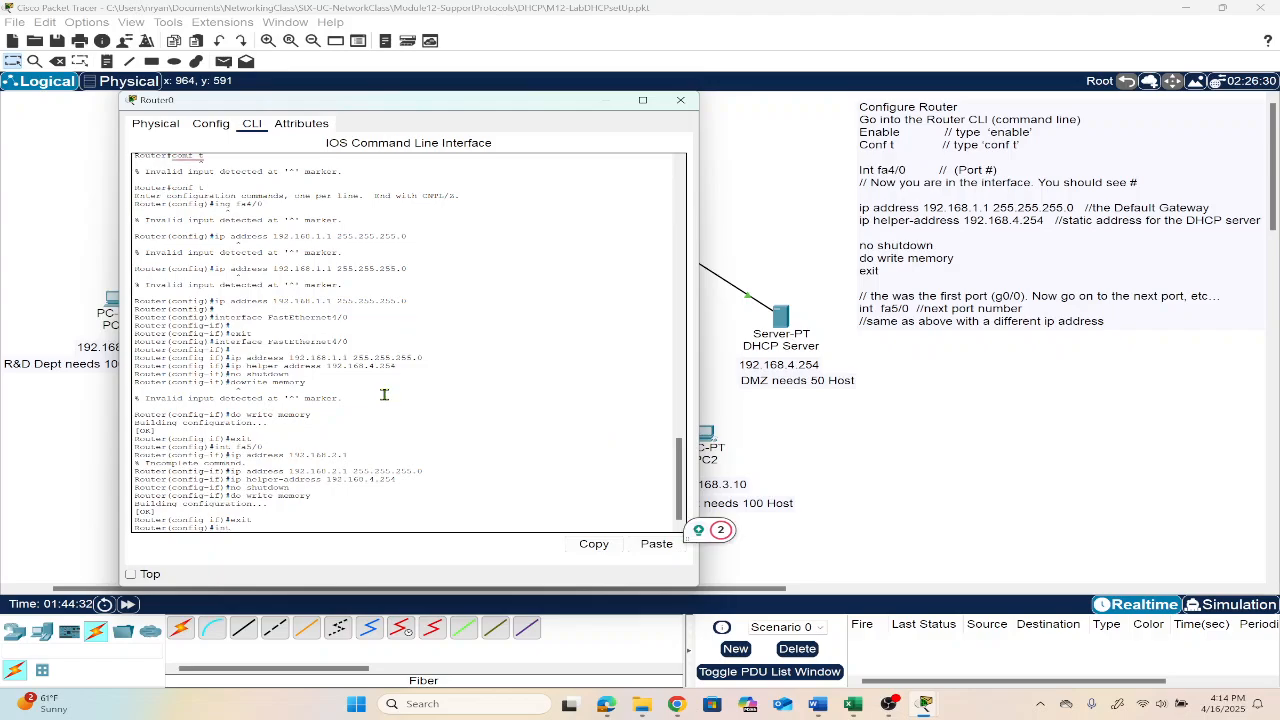
type("int fa4/0")
key("Return")
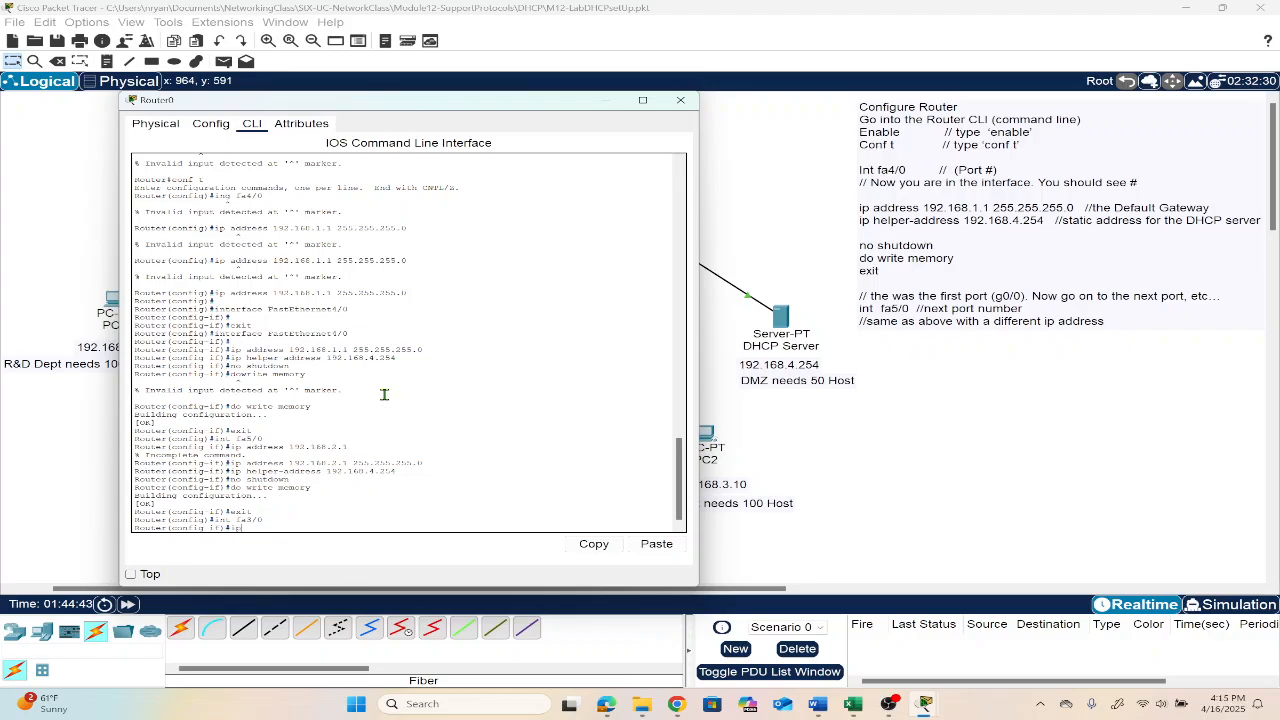
Step: Assign IP address 192.168.3.1 with mask 255.255.255.0 to the router's fa3/0 interface
type("ip address 192.168.")
type("3.1 255.255.255.0")
key("Return")
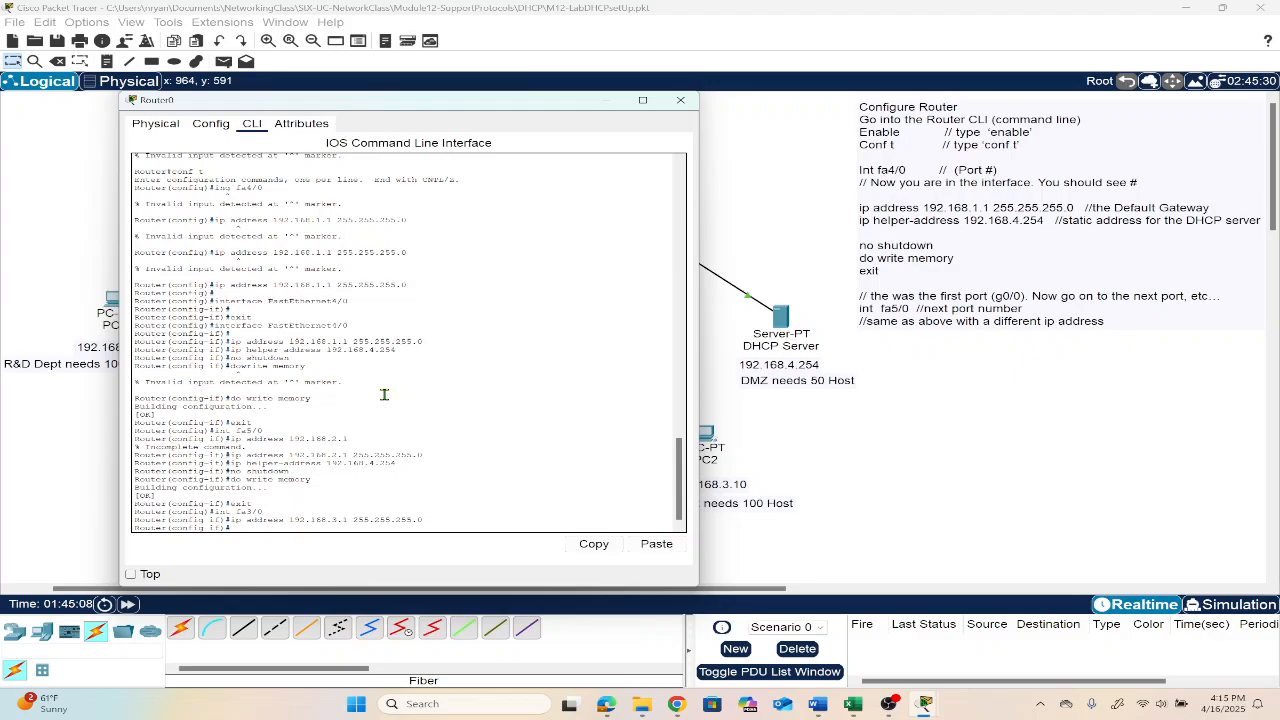
Step: Set the IP helper address 192.168.4.254 on fa3/0 and enable the interface with no shutdown
type("ip helper")
type("dd")
type("ress 192.168.4.254")
key("Return")
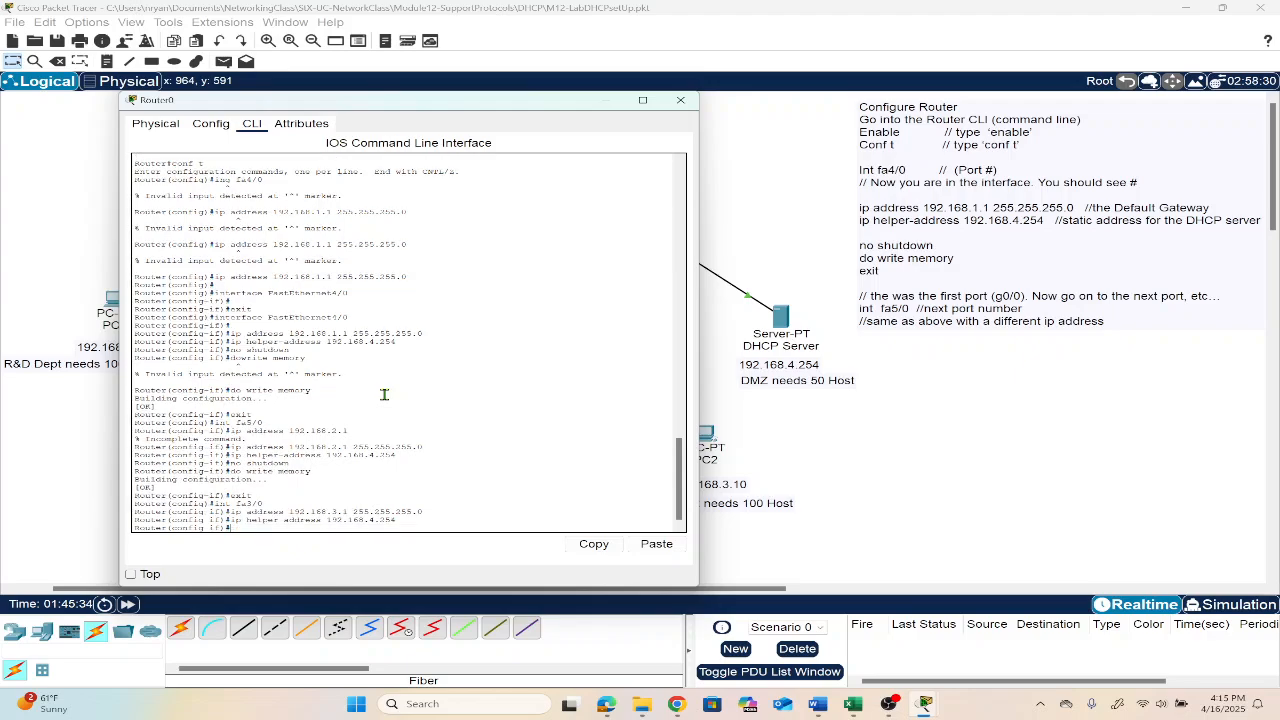
type("no shutdown")
key("Return")
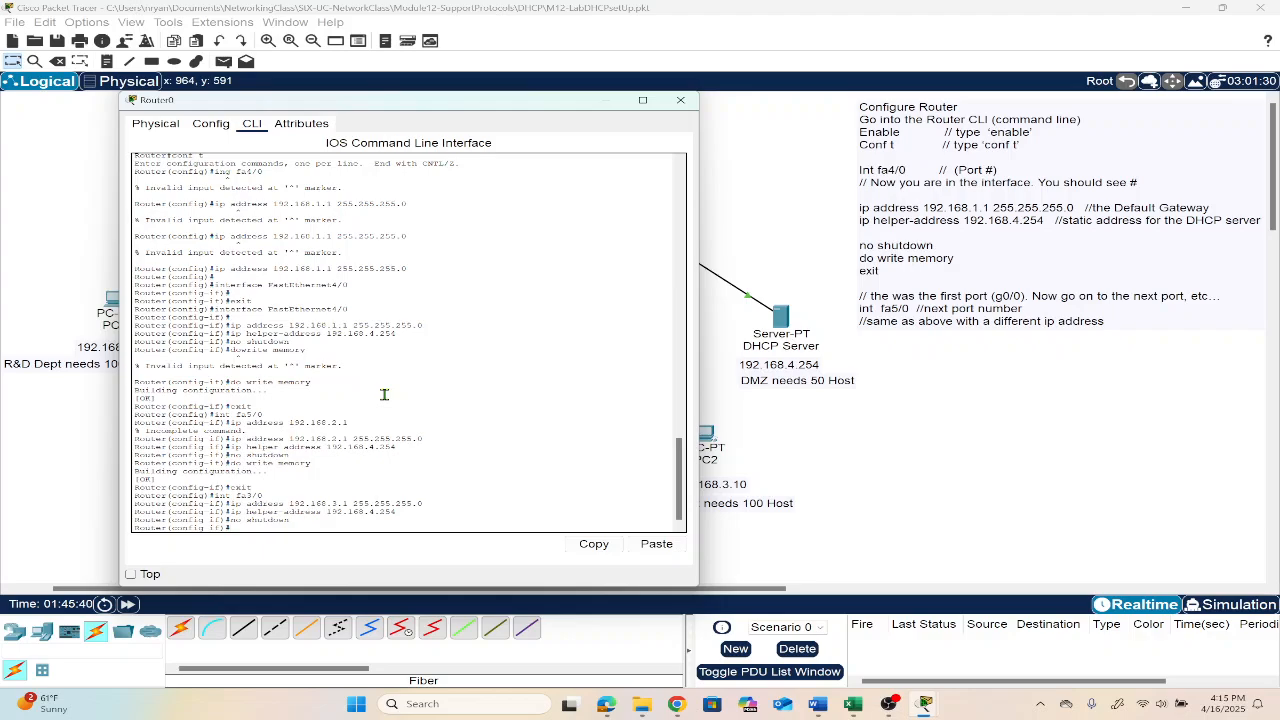
Step: Save the fa3/0 configuration with do write memory, exit interface configuration mode, and move the router window off the network diagram
type("do write memory")
key("Return")
type("exit")
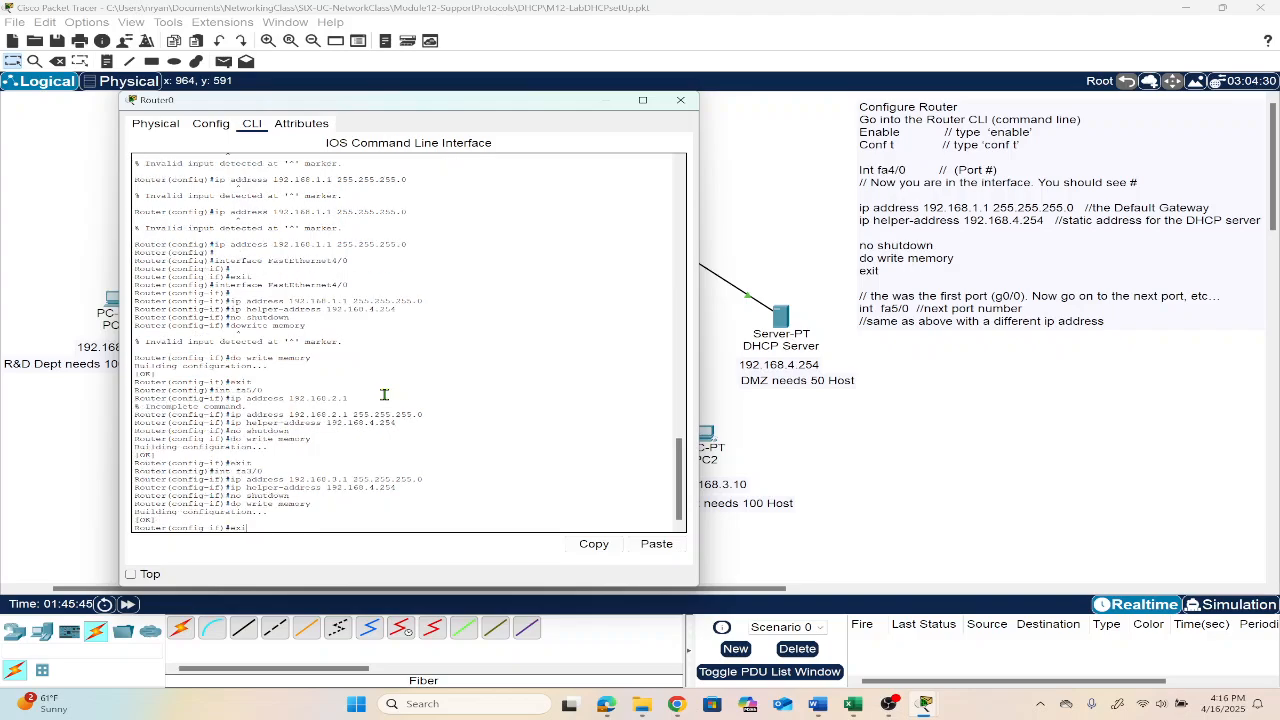
key("Return")
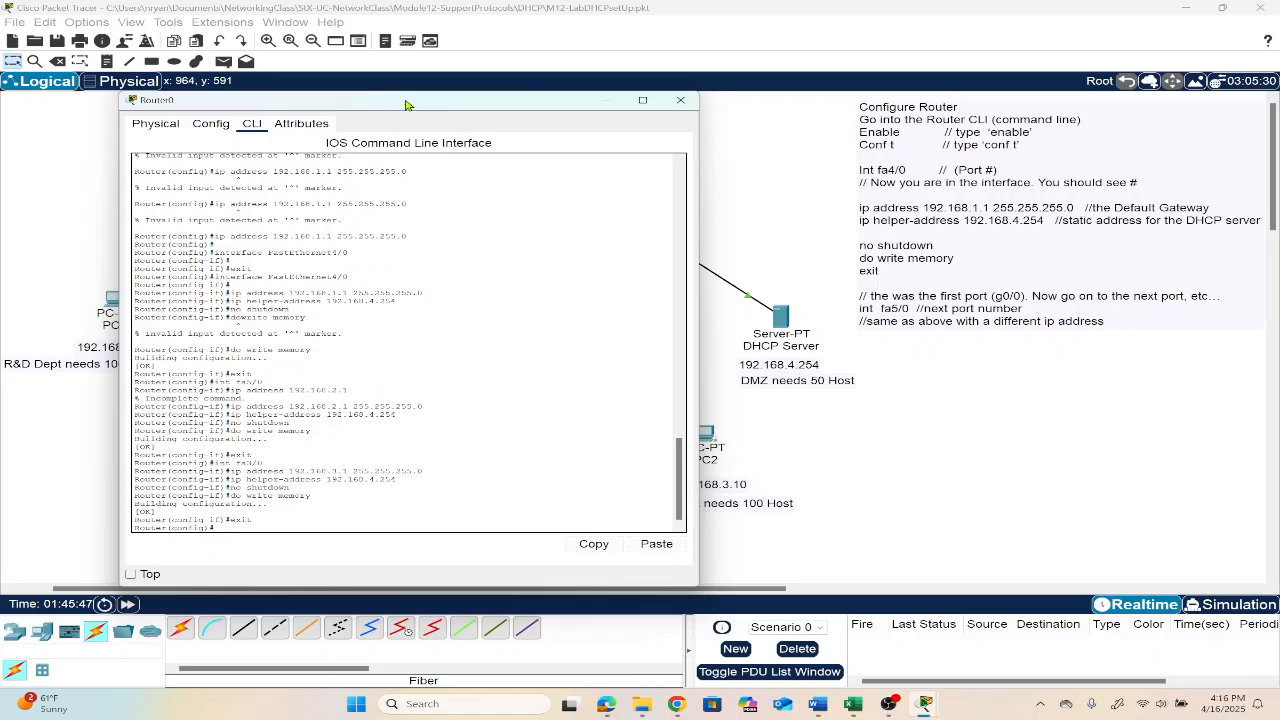
left_click_drag(397, 104, 1137, 178)
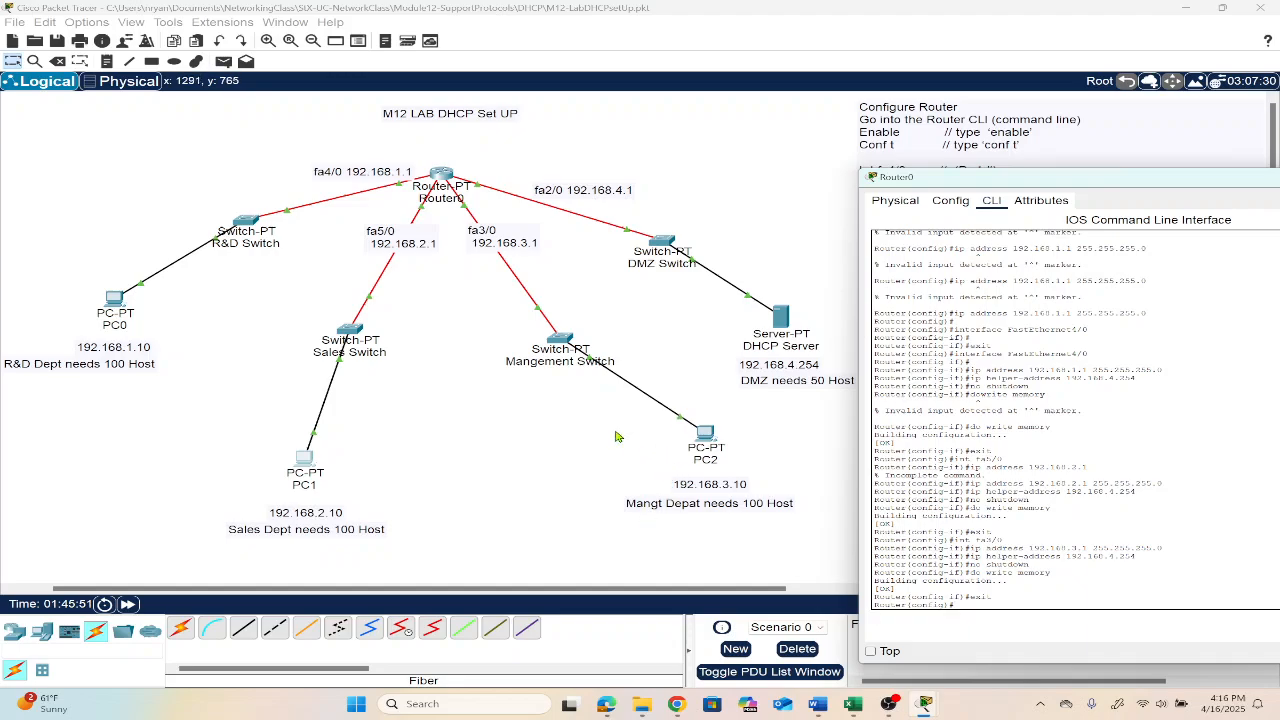
Step: Switch PC2's IPv4 configuration from Static to DHCP to request an address, and close the PC's window
left_click(700, 445)
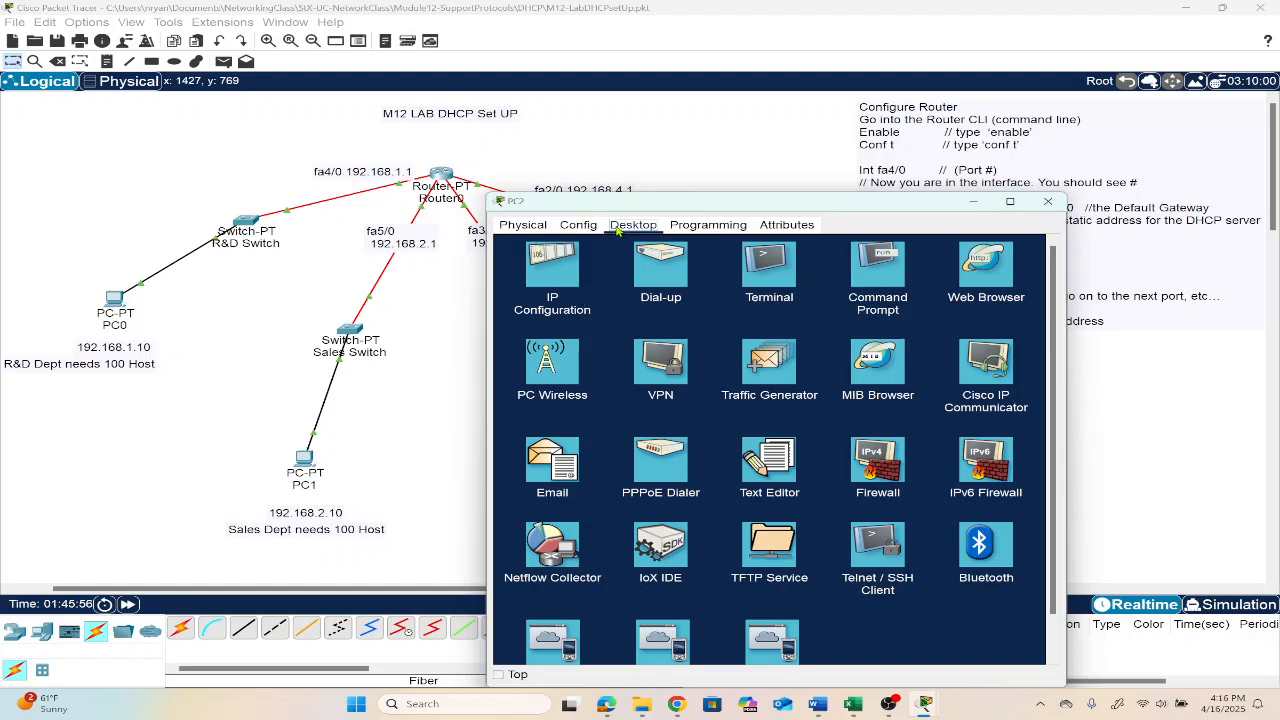
left_click(556, 277)
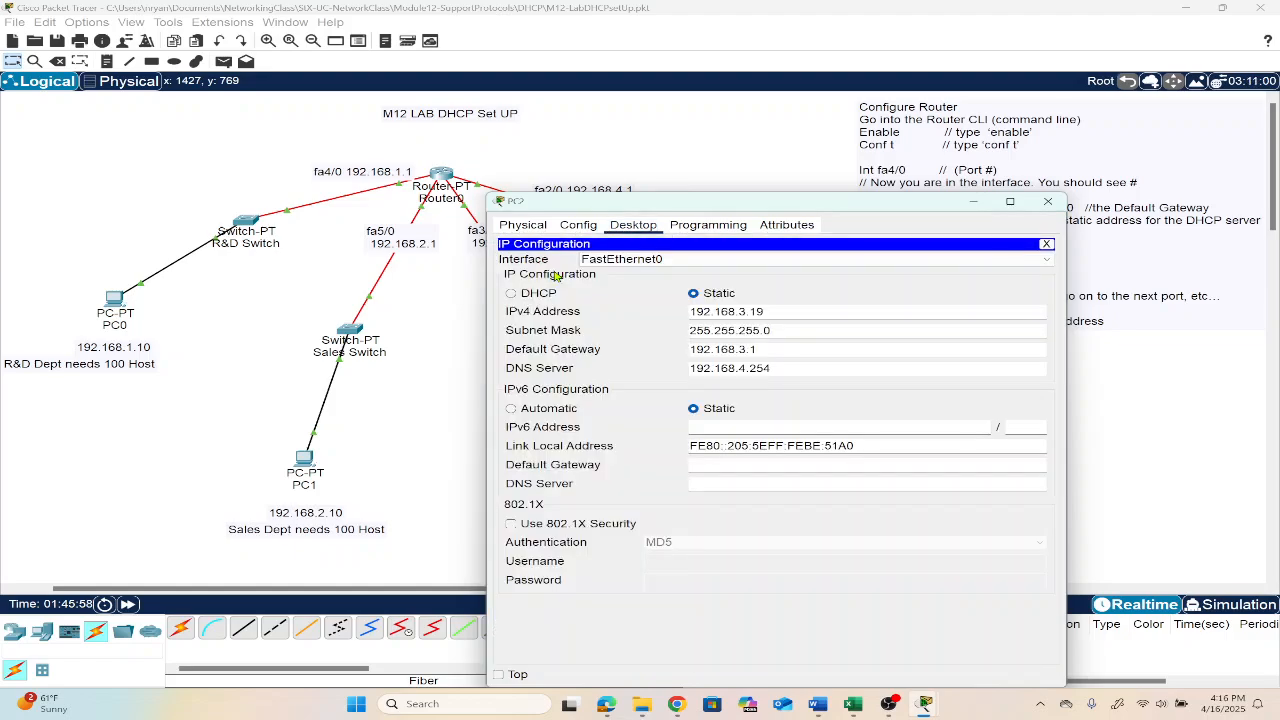
left_click(511, 293)
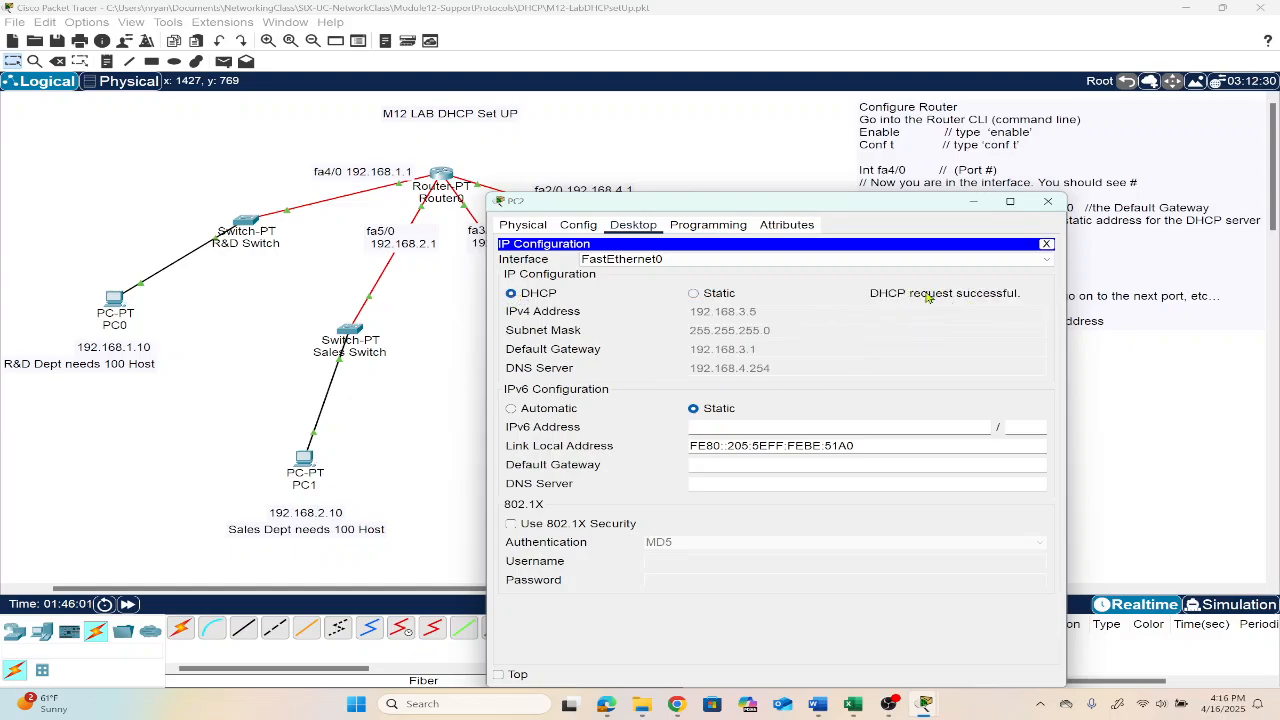
left_click(1048, 201)
Step: Bring back Router0's command line and enter interface configuration mode with int fa2/0
mouse_move(925, 703)
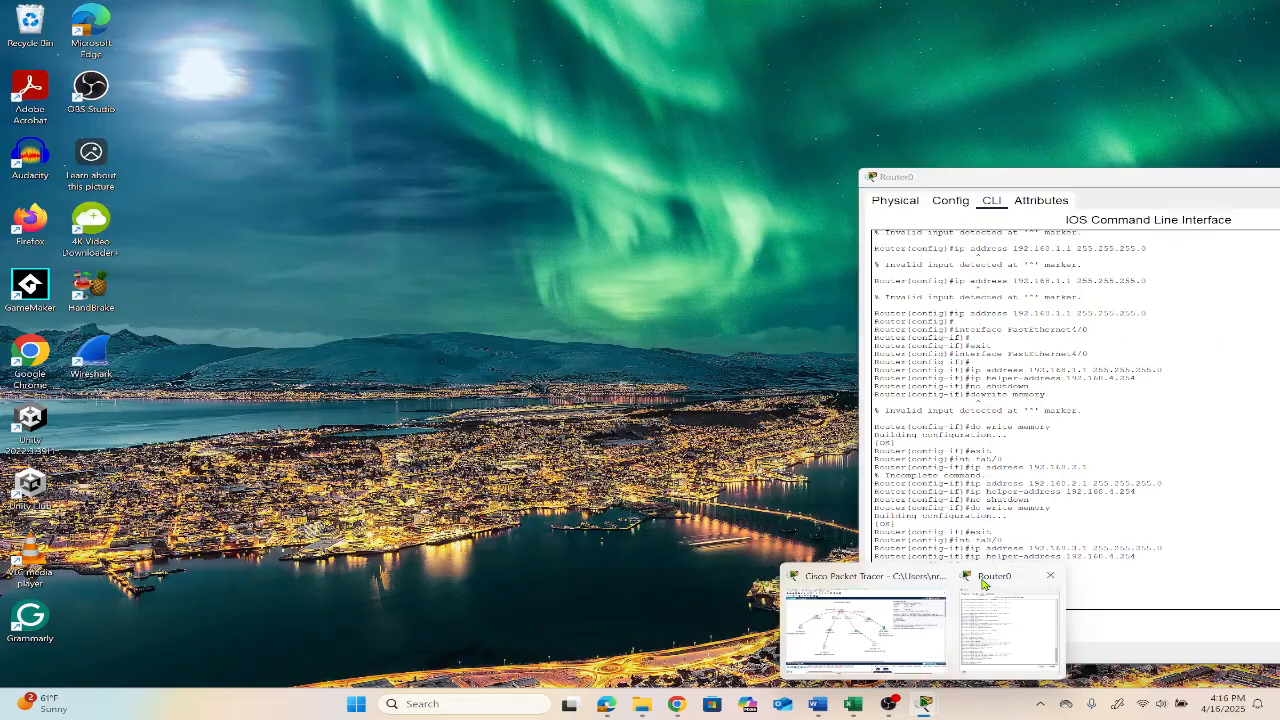
left_click(985, 595)
left_click_drag(1052, 178, 267, 270)
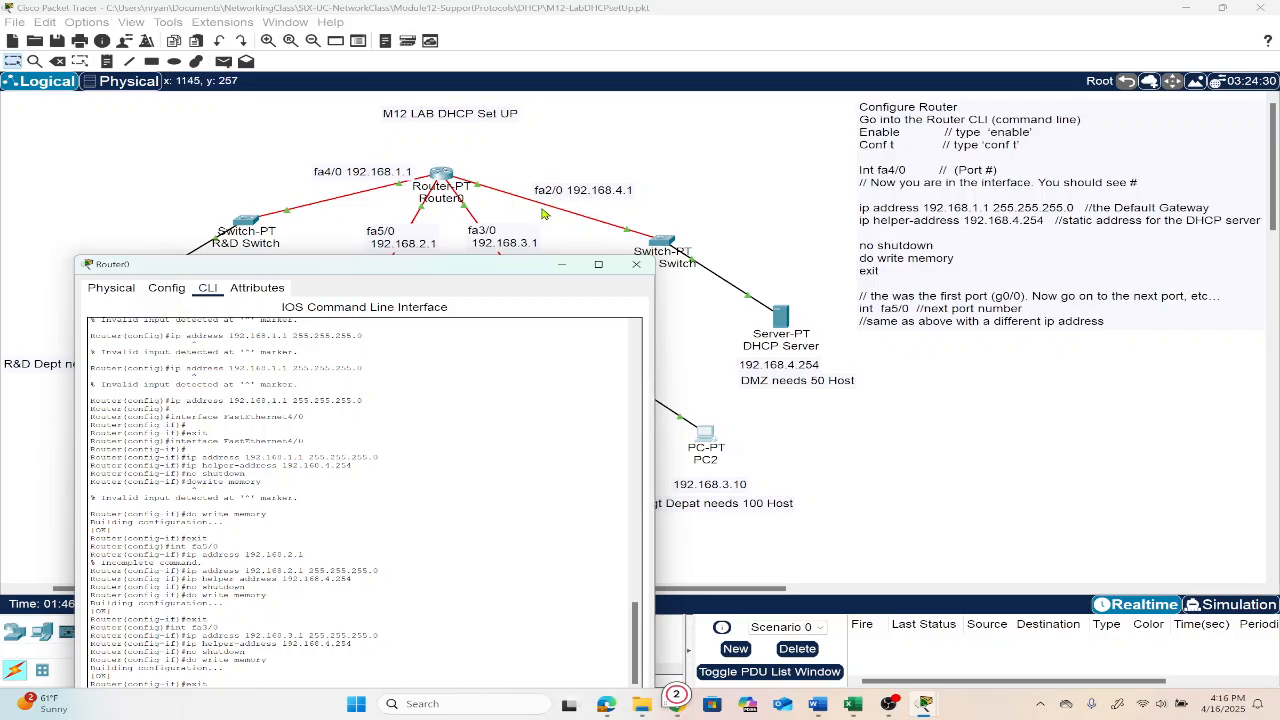
left_click_drag(514, 266, 600, 107)
type("i")
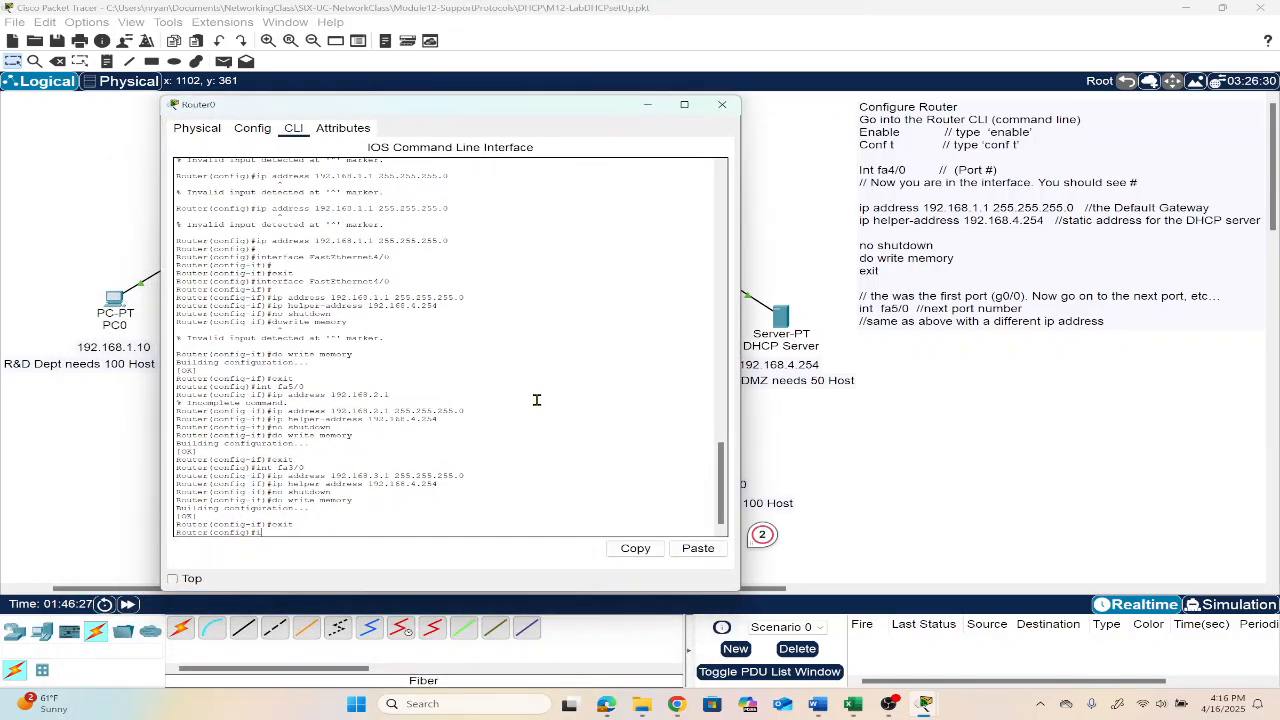
type("nt fa2/0")
key("Return")
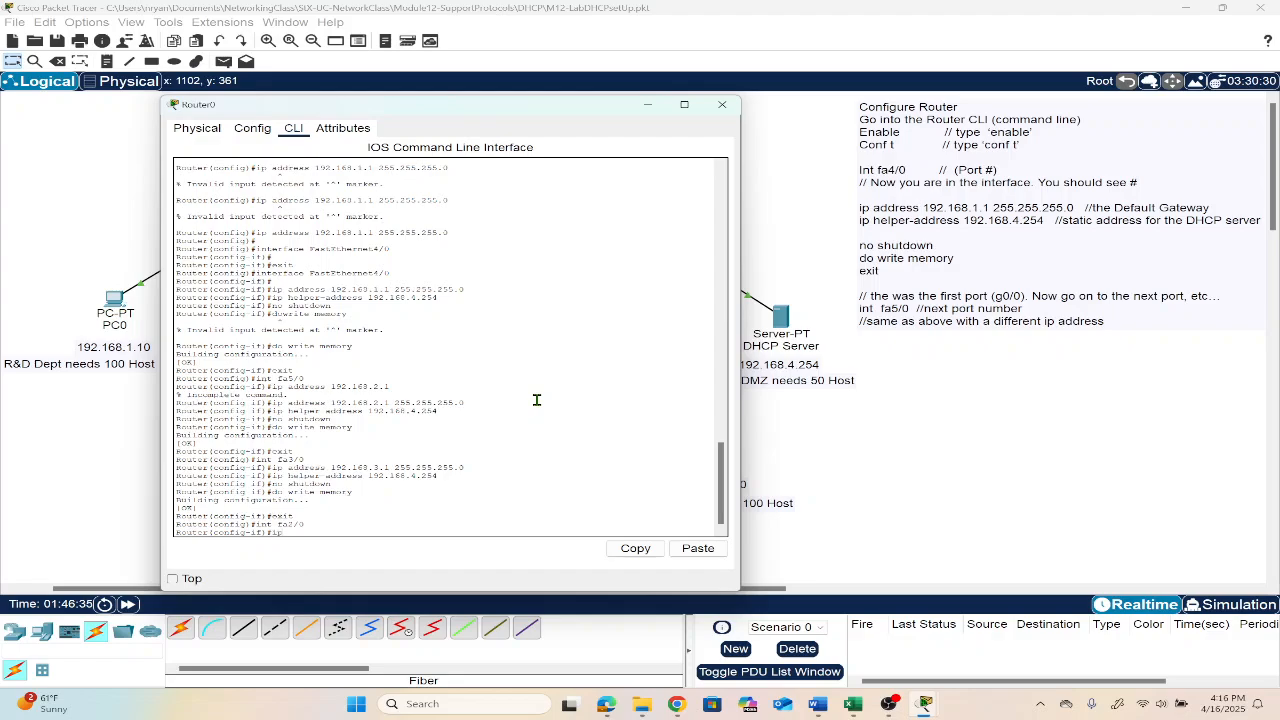
Step: Assign IP address 192.168.4.1 with mask 255.255.255.0 to the router's fa2/0 interface
type("ip address 192.168.4.1 255.255.255.0")
key("BackSpace")
key("Return")
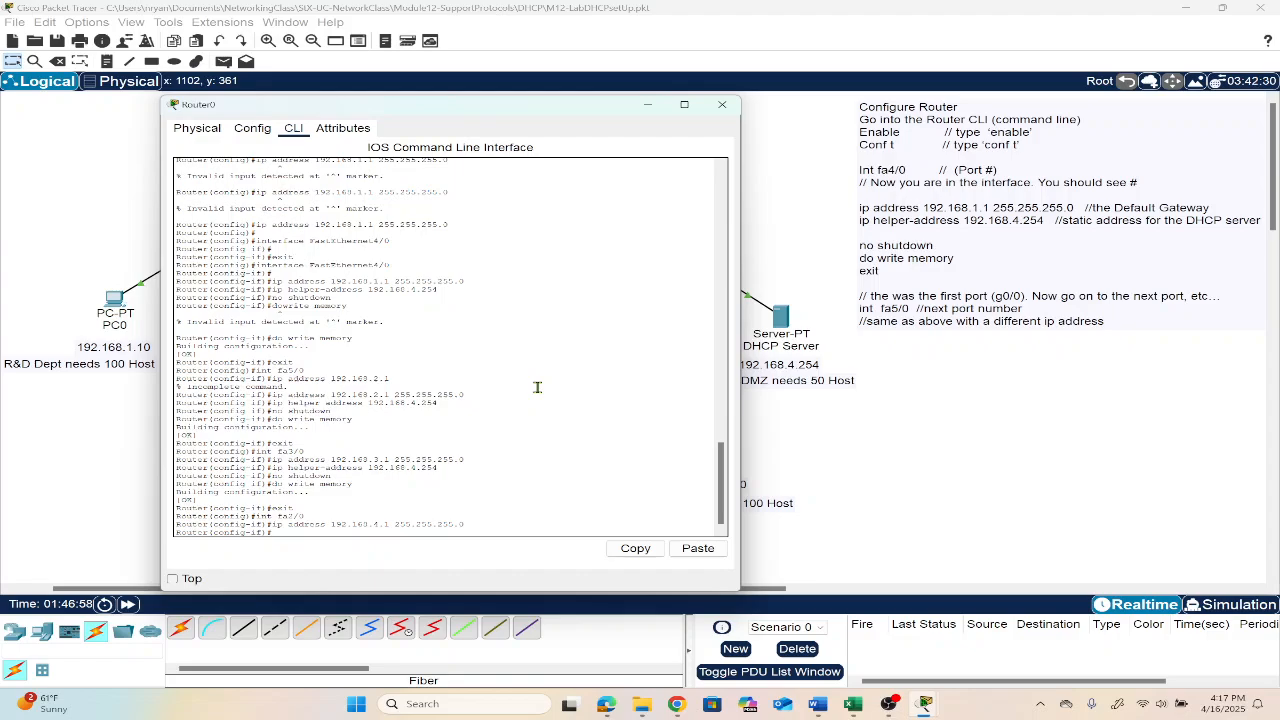
Step: Set the IP helper address 192.168.4.254 on fa2/0 and enable the interface with no shutdown
type("ip helper-address 192.168.4.254")
key("Return")
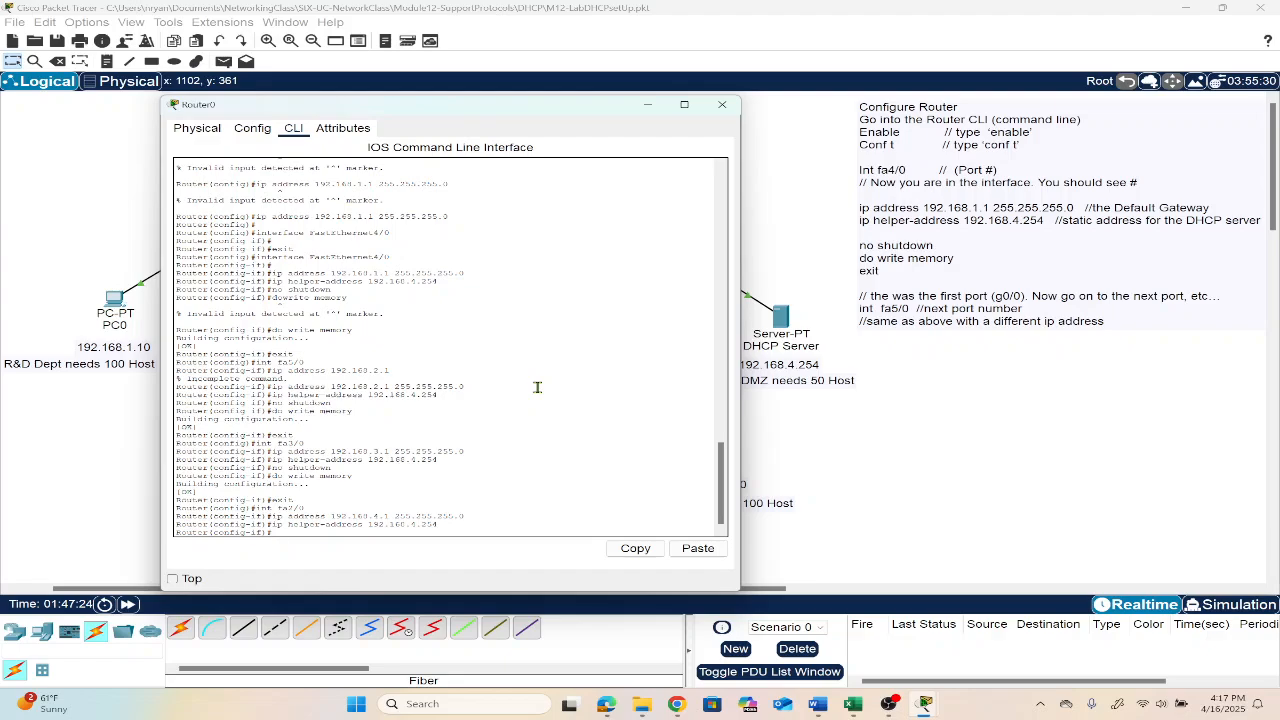
type("no shutdown")
key("Return")
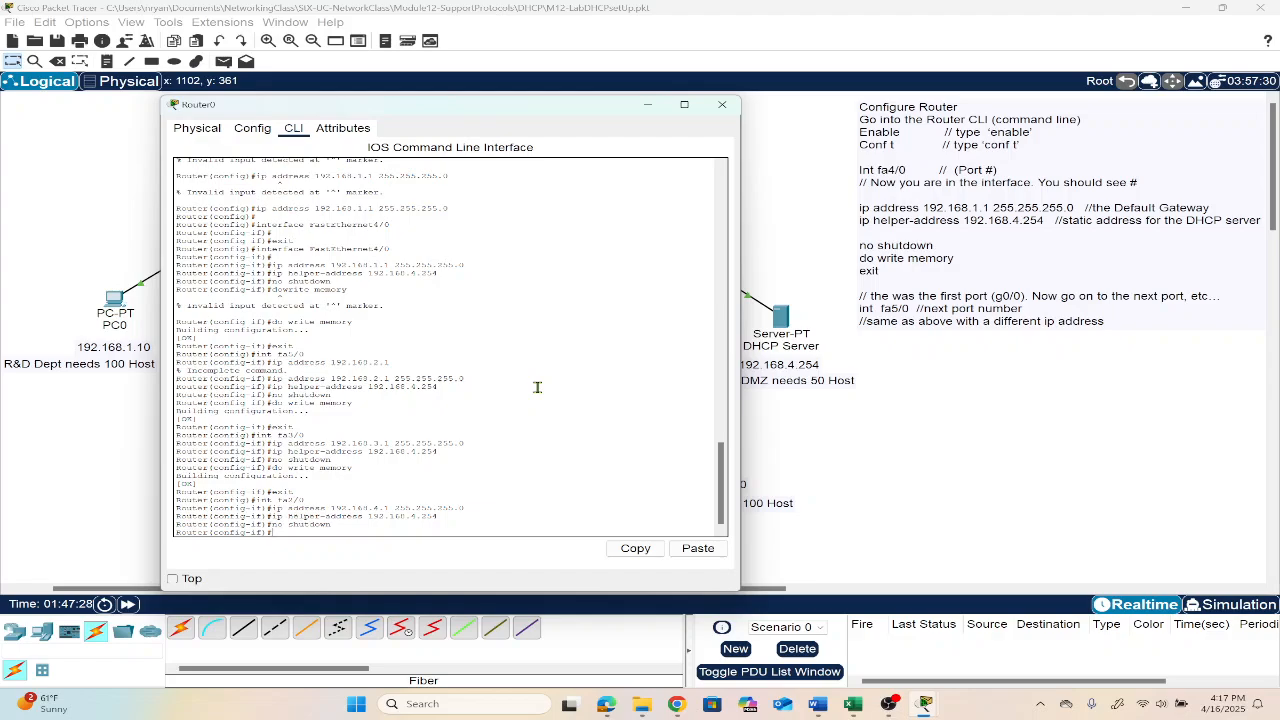
Step: Save the fa2/0 configuration with do write memory, exit interface configuration mode, and return to the network diagram
type("do write memory")
key("Return")
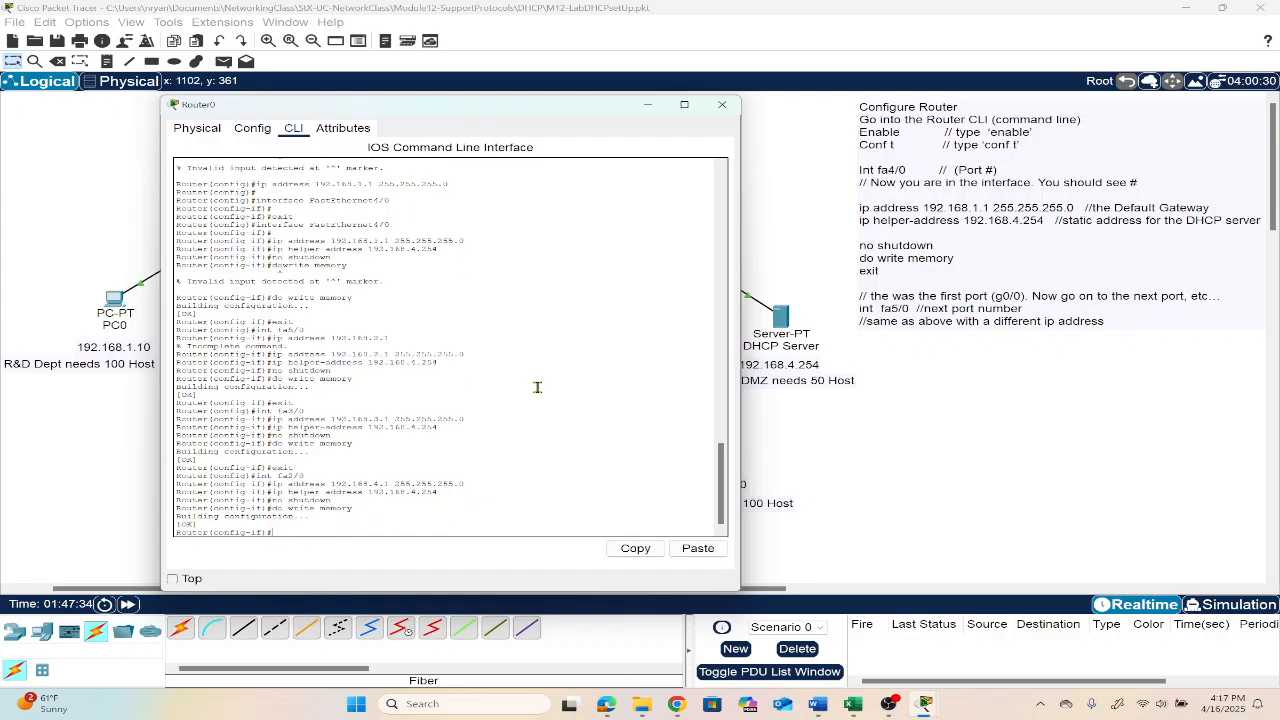
type("exit")
key("Return")
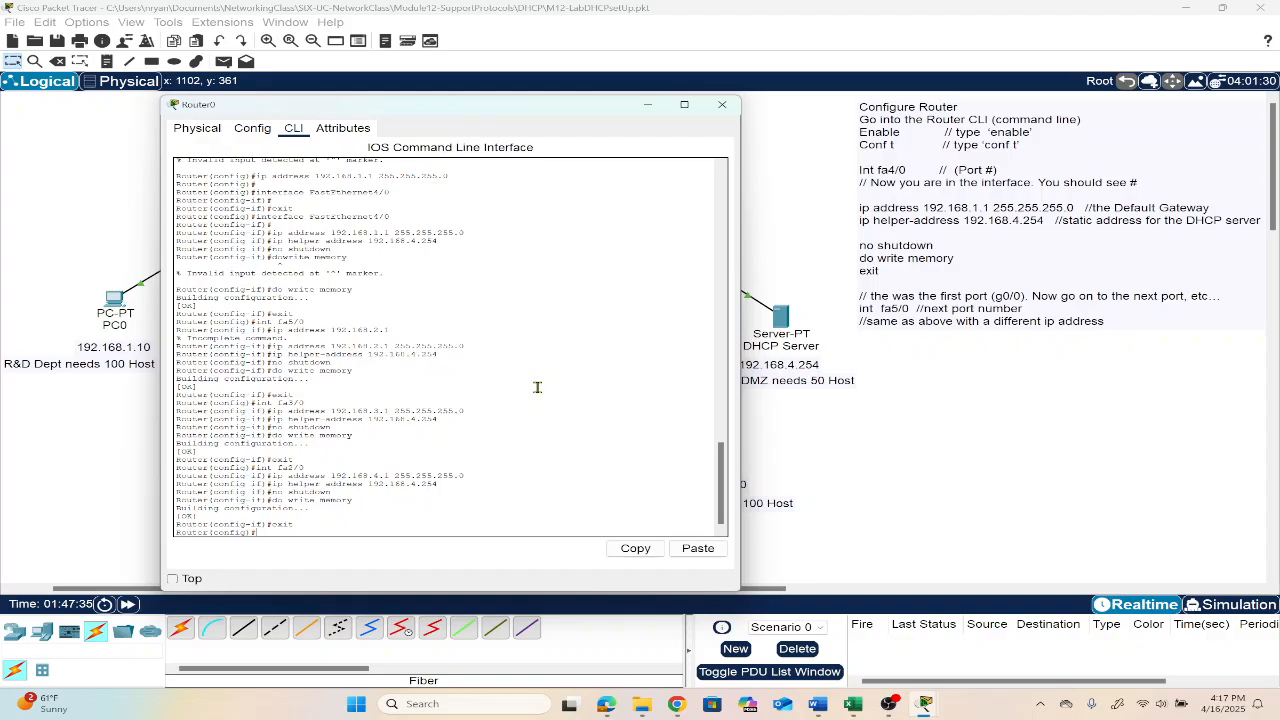
left_click(1036, 470)
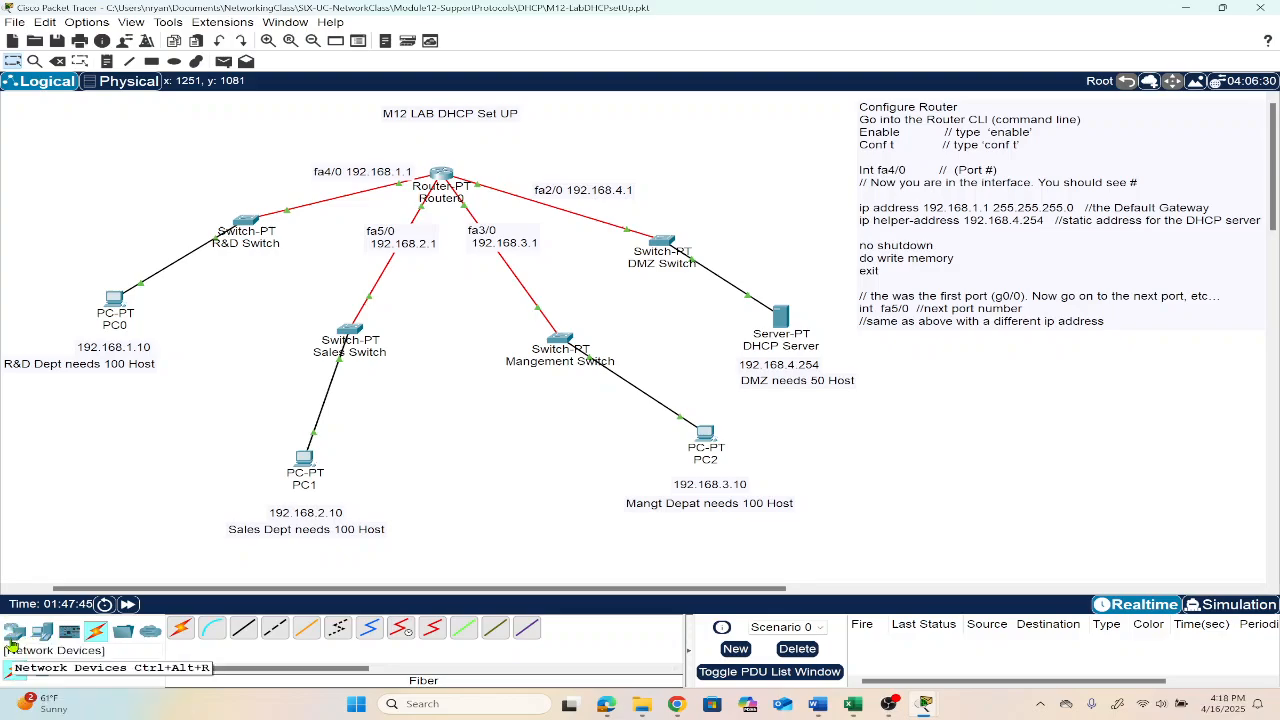
Step: Add a new PC end device to the diagram, between the DMZ Switch and the router configuration notes
left_click(40, 636)
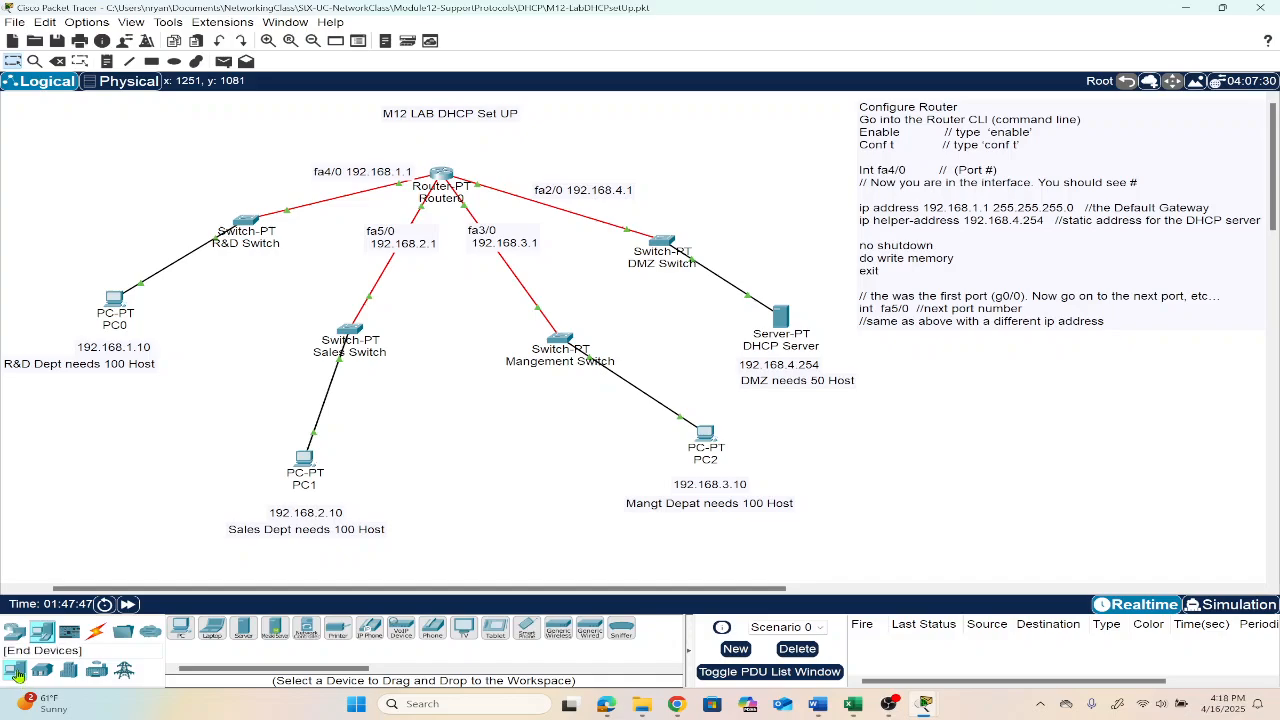
left_click(180, 636)
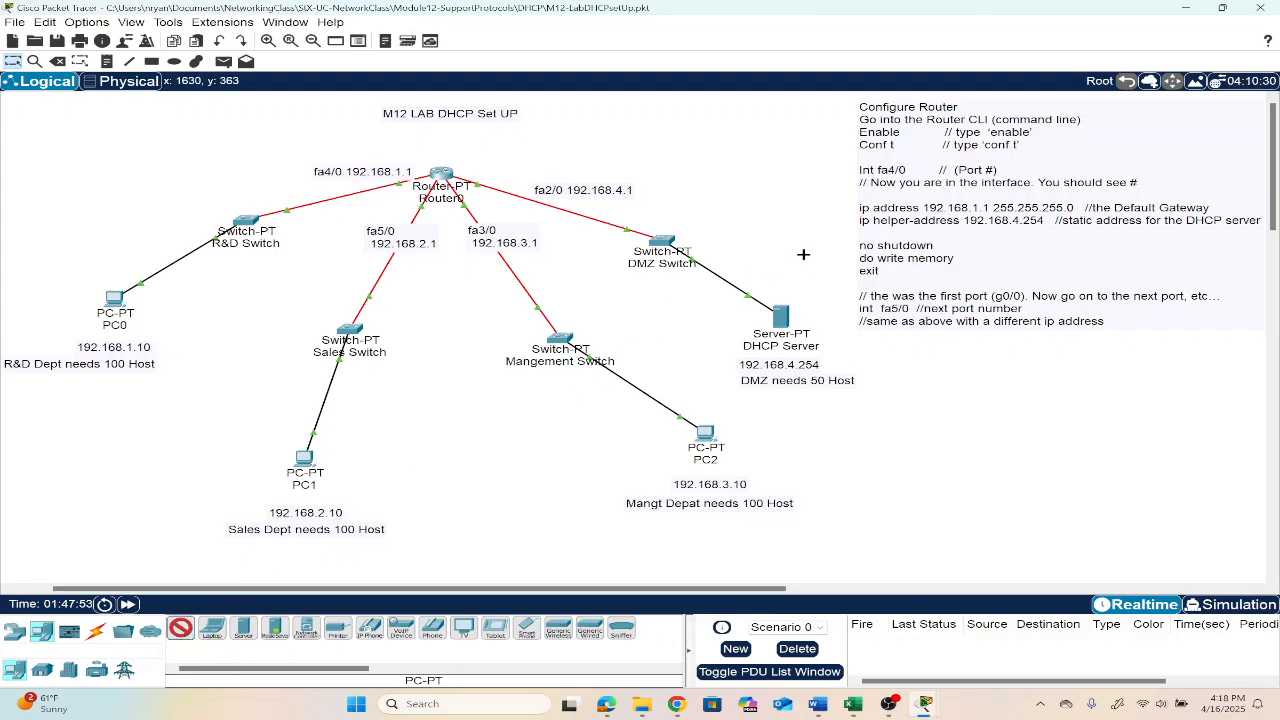
left_click(808, 238)
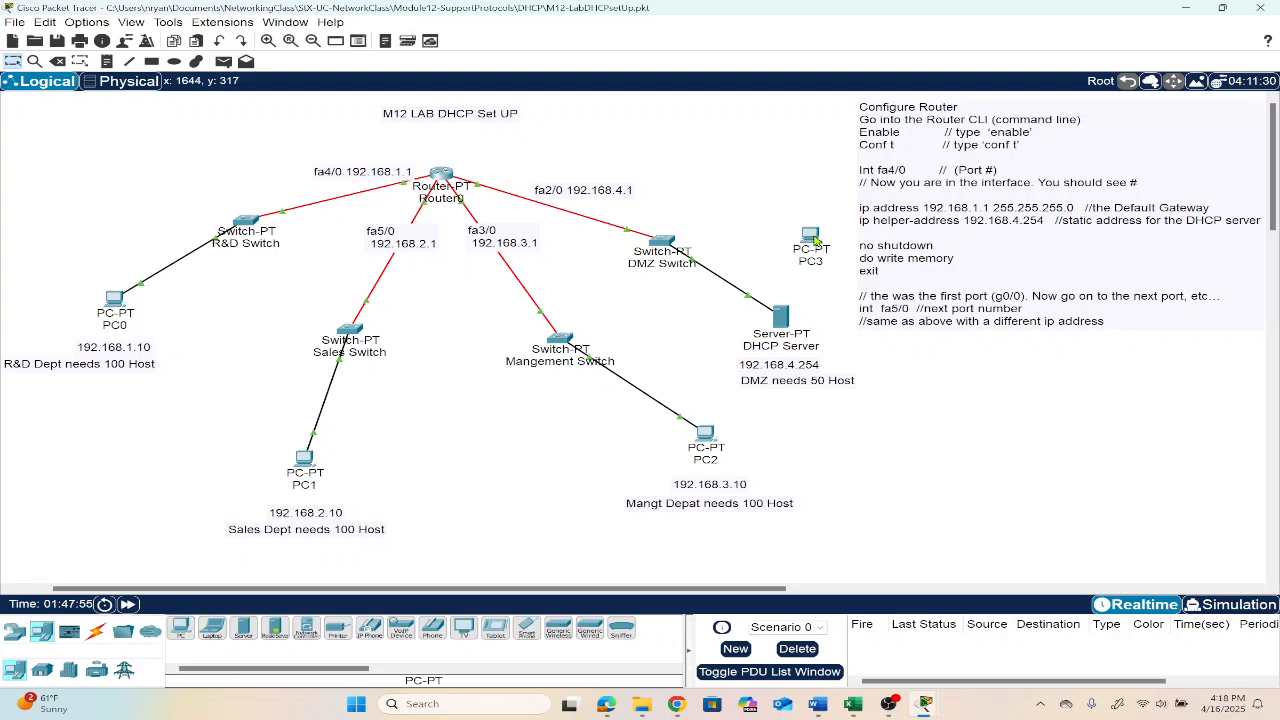
left_click_drag(808, 238, 820, 238)
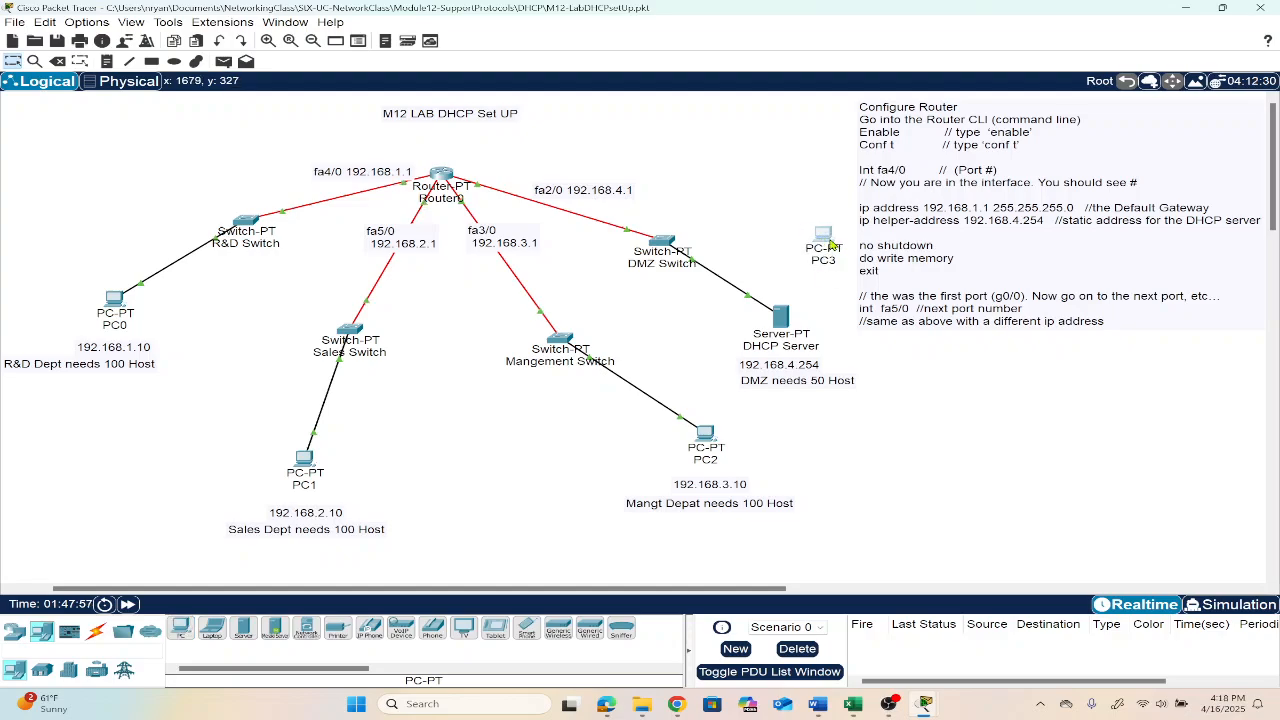
left_click(830, 245)
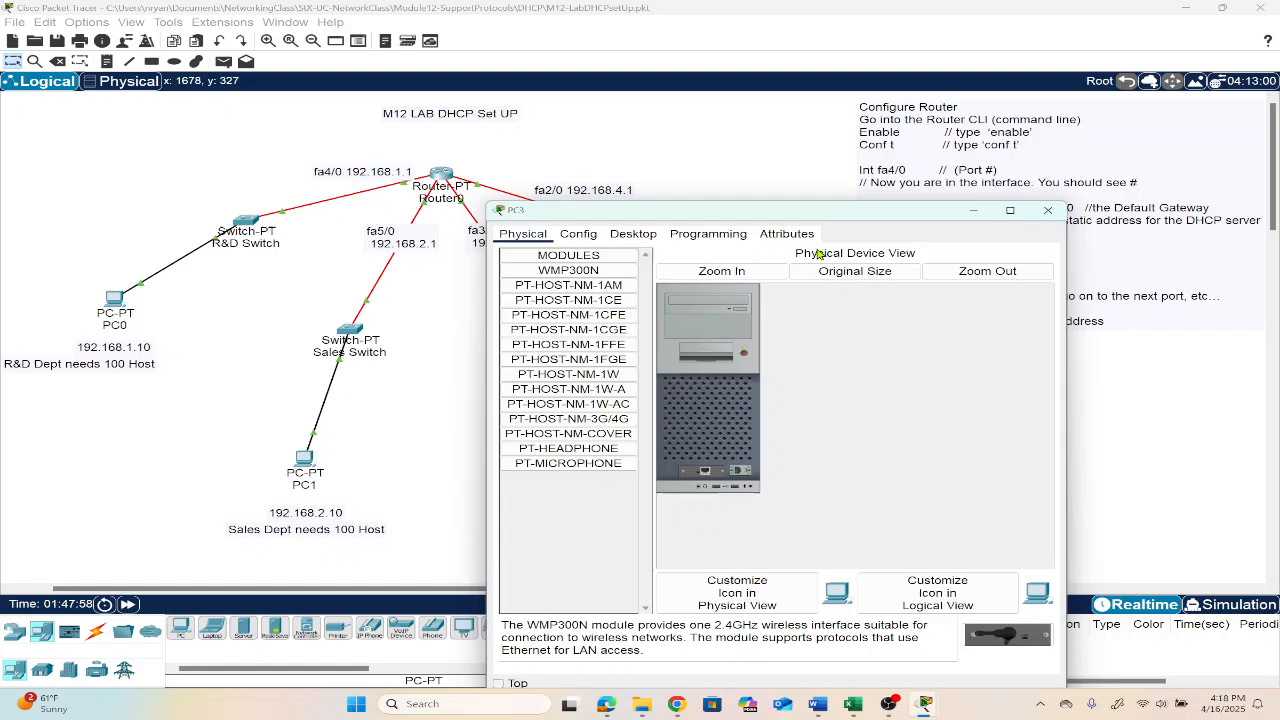
left_click(582, 236)
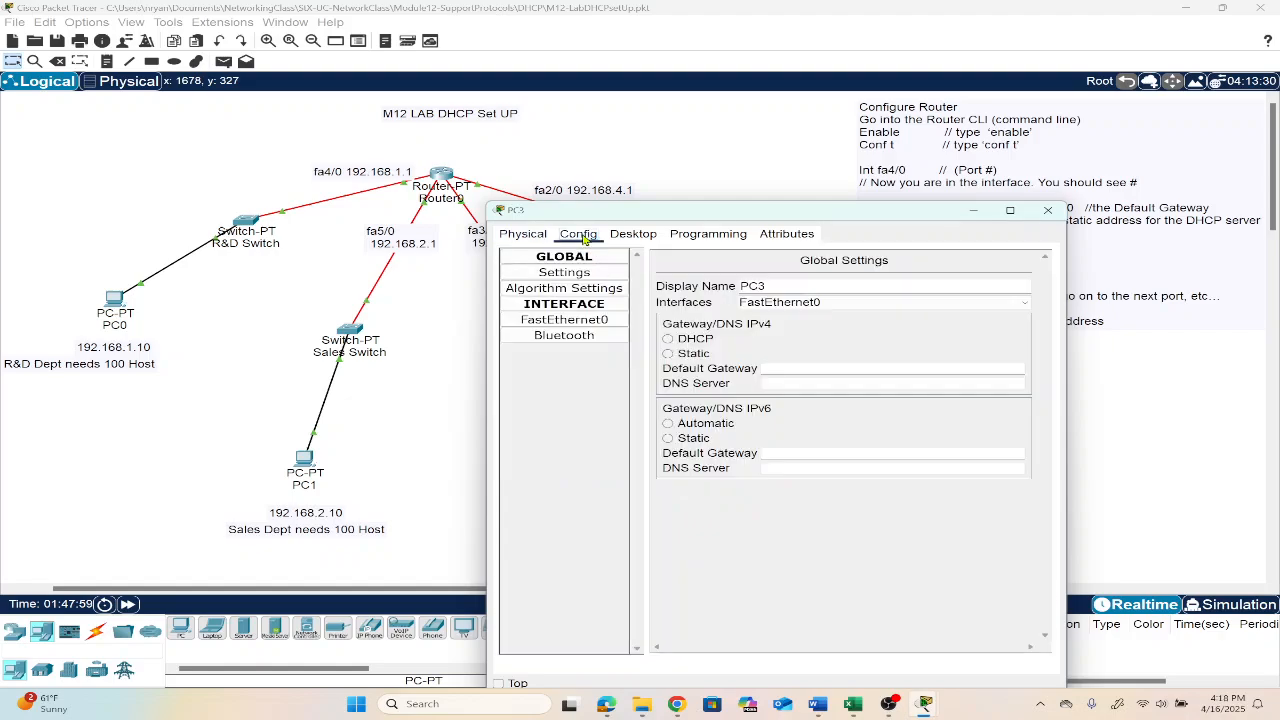
left_click(1047, 210)
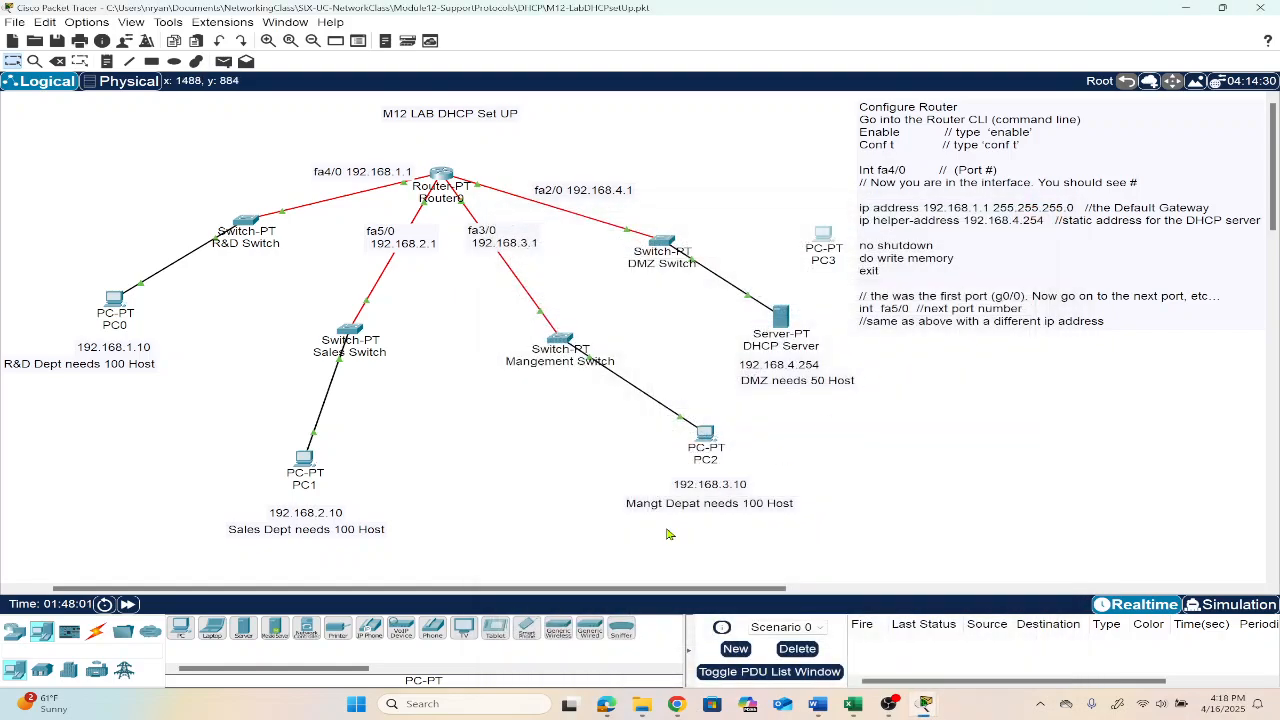
Step: Connect PC3's FastEthernet0 to the DMZ Switch's FastEthernet1/1 with a copper straight-through cable and fast-forward the simulation time
left_click(96, 631)
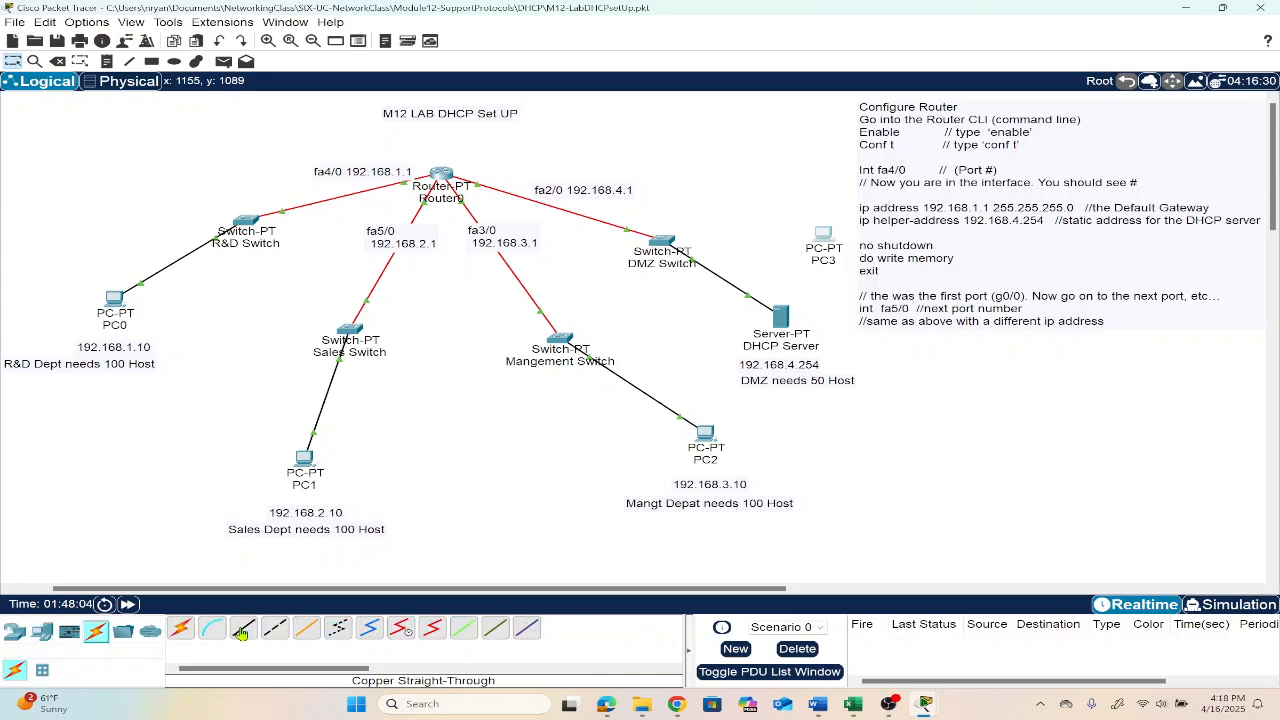
left_click(826, 240)
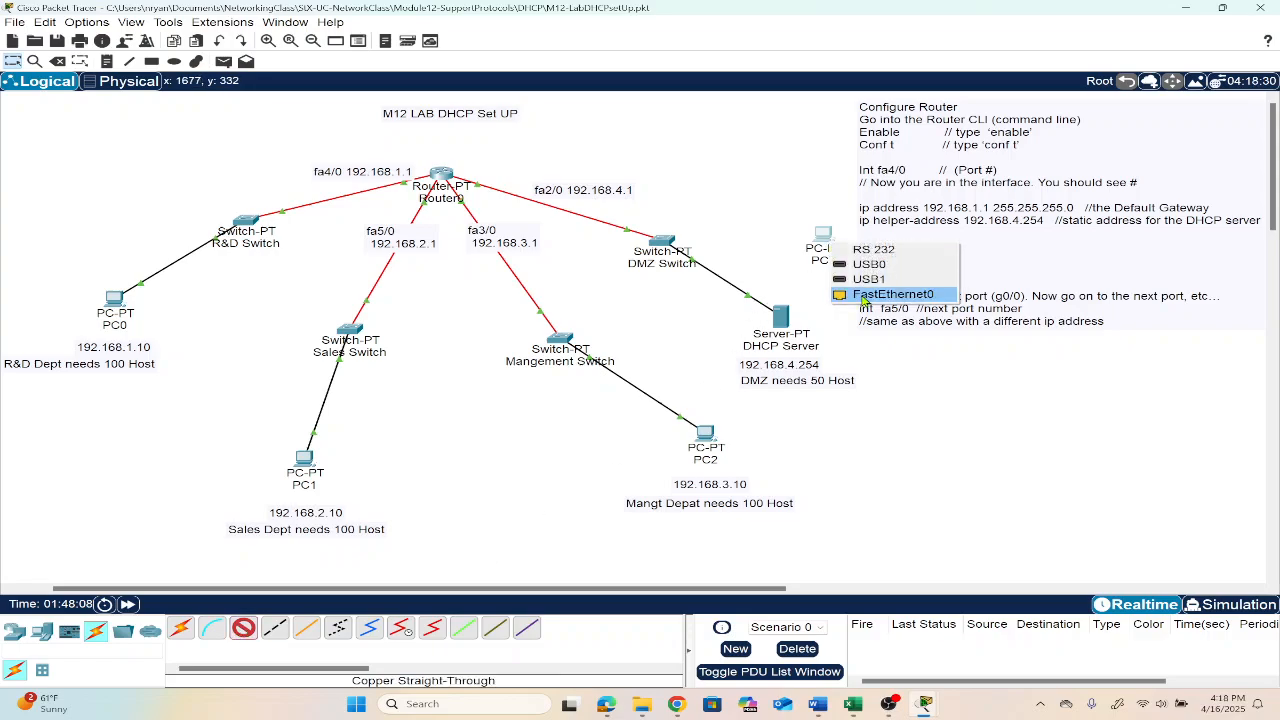
left_click(864, 297)
left_click(661, 245)
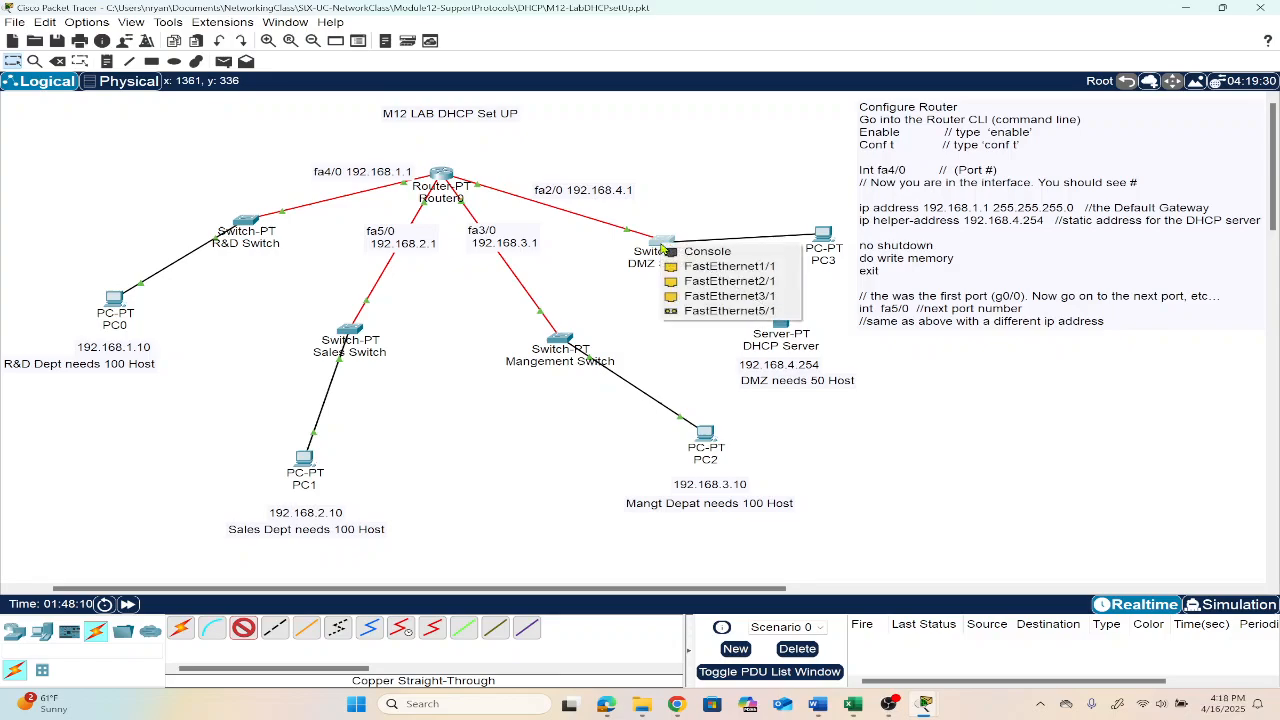
left_click(720, 268)
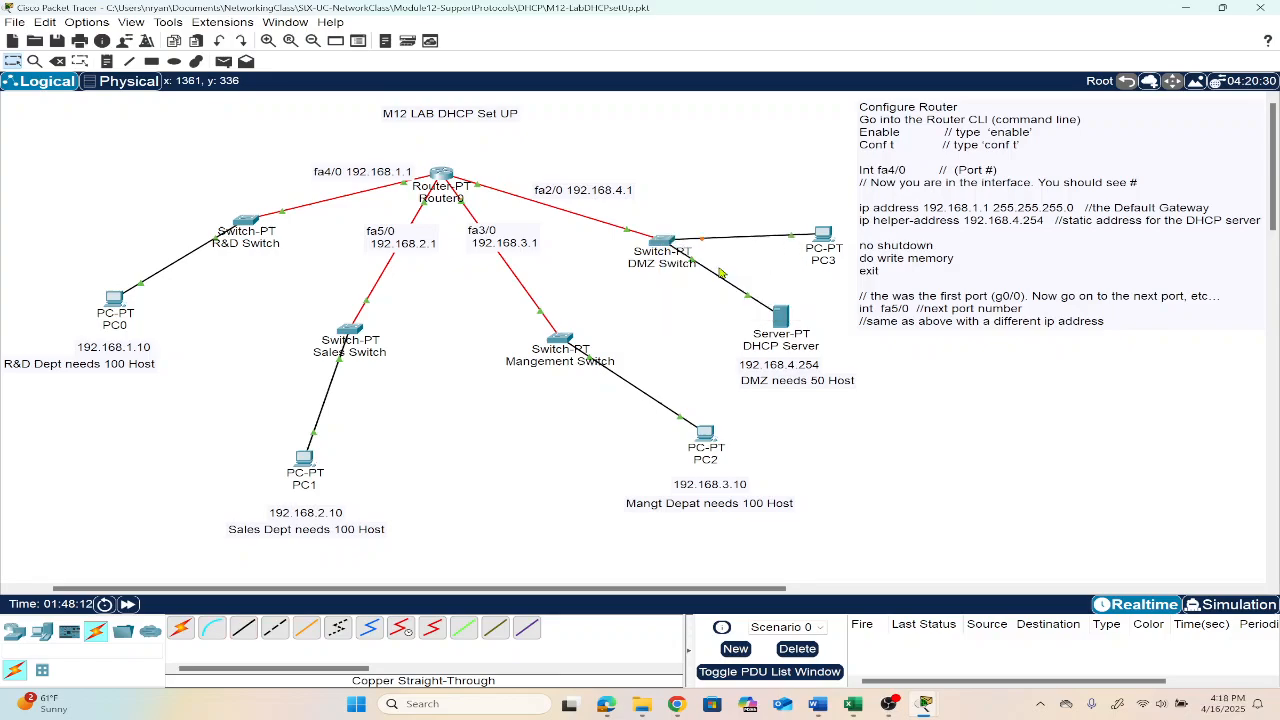
left_click(128, 605)
Step: Set PC3's IPv4 configuration to DHCP and return to the network diagram
left_click(822, 235)
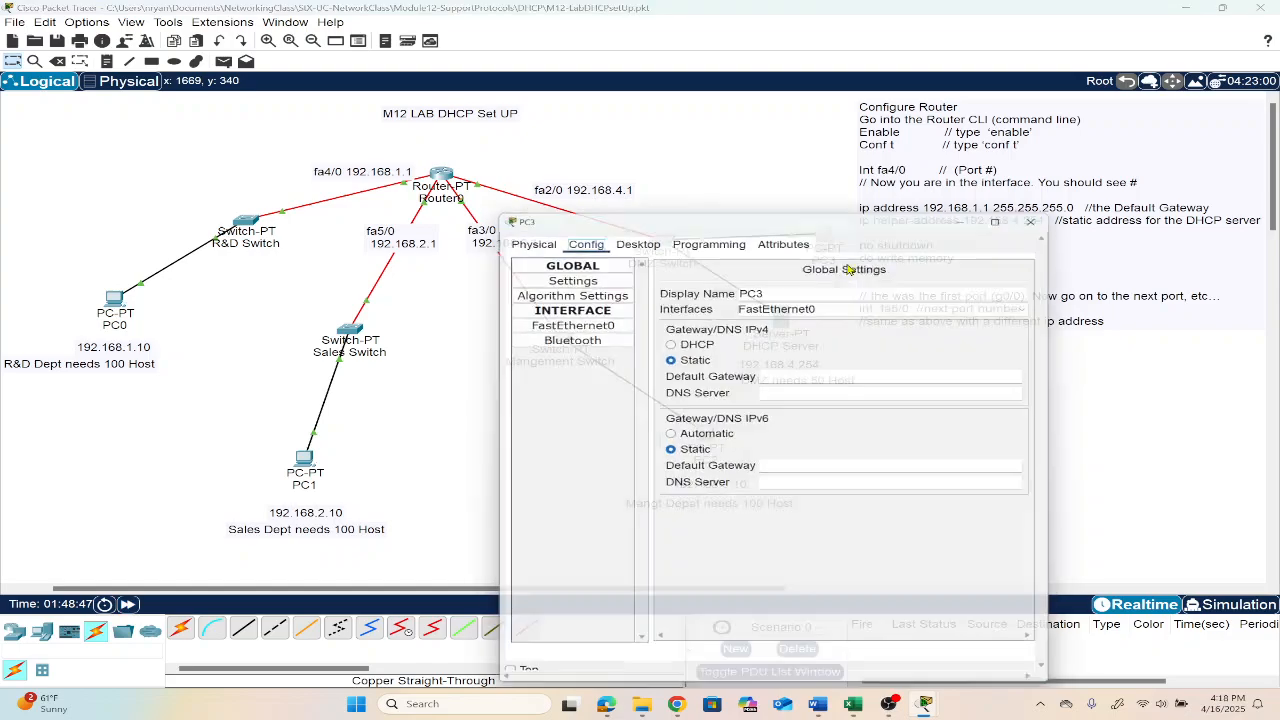
left_click(645, 229)
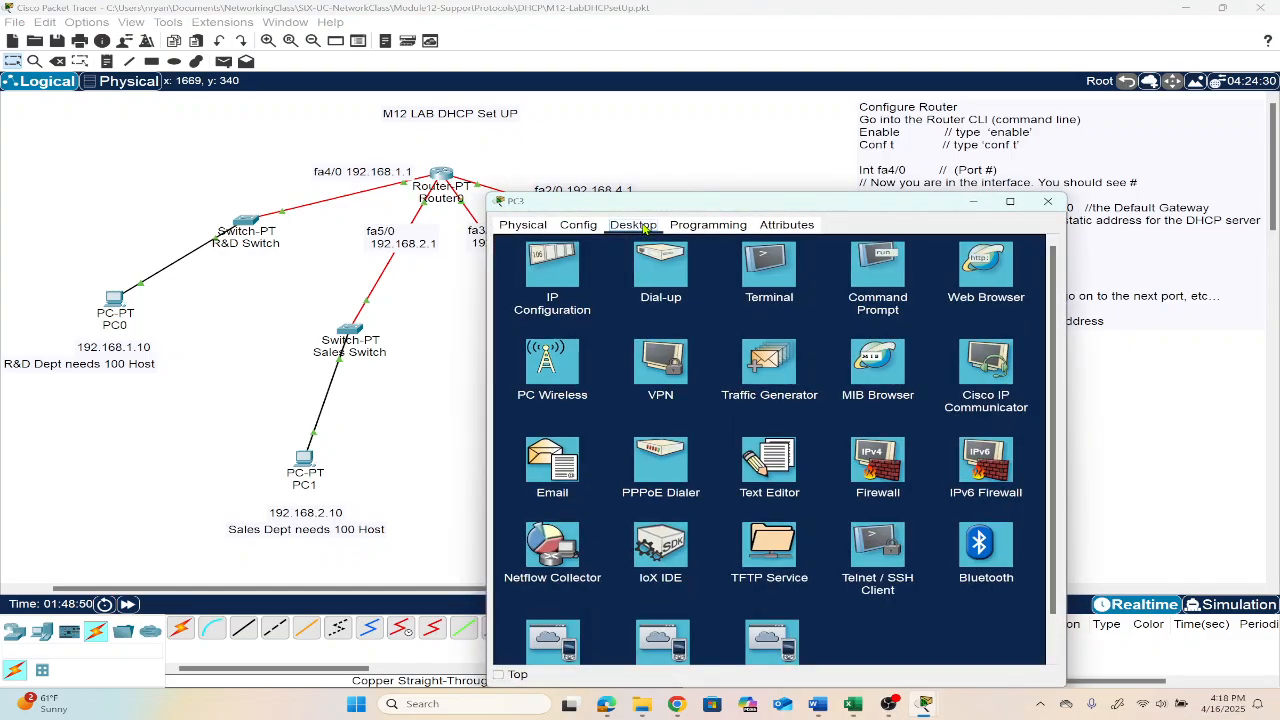
left_click(568, 266)
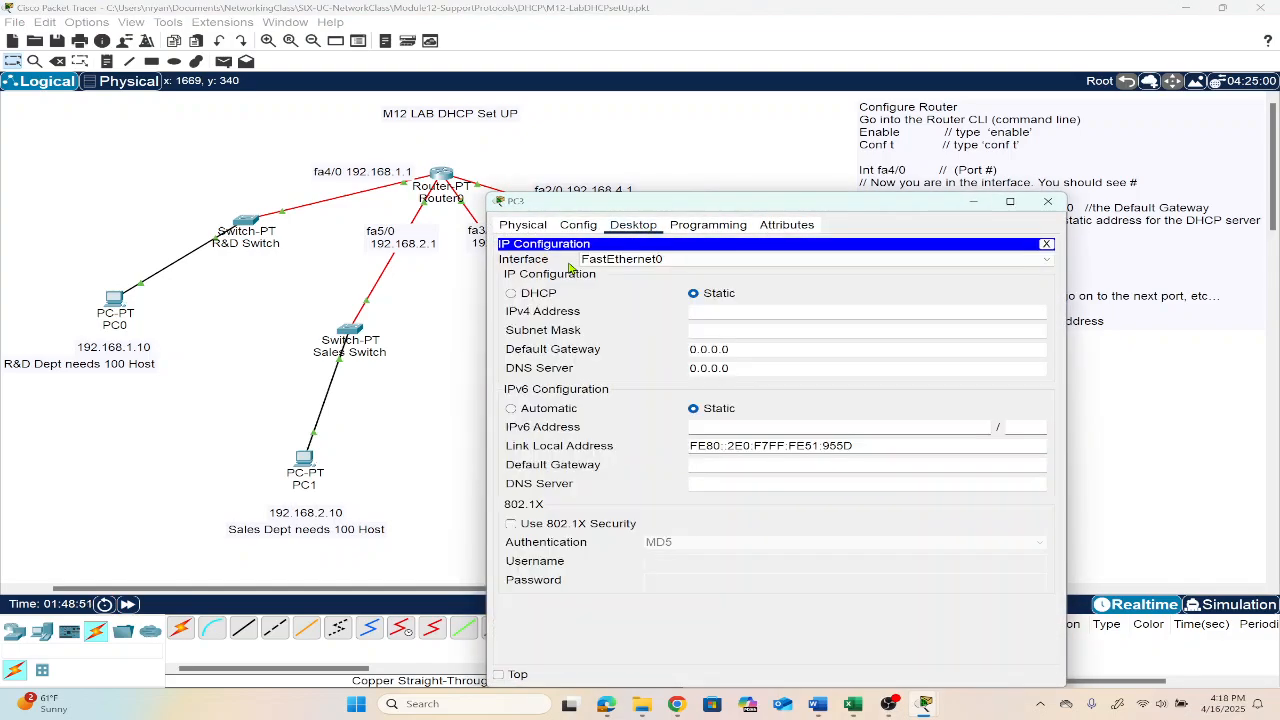
left_click(511, 294)
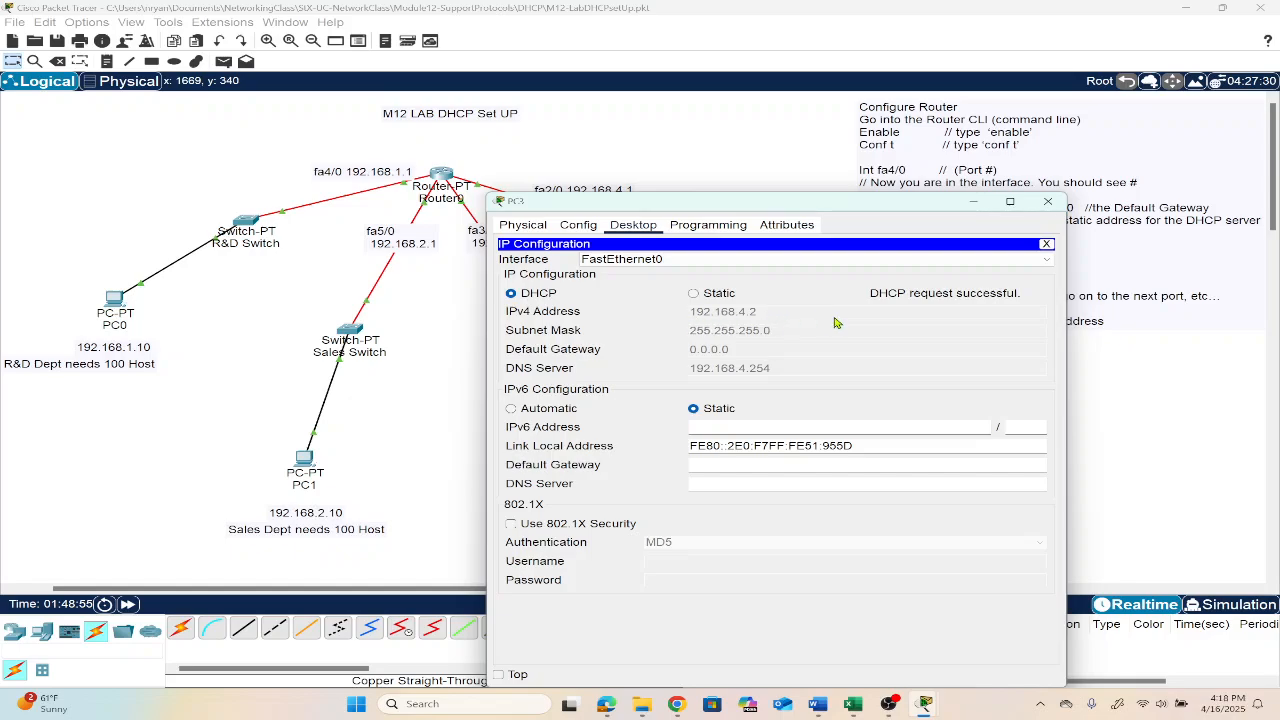
left_click(1048, 201)
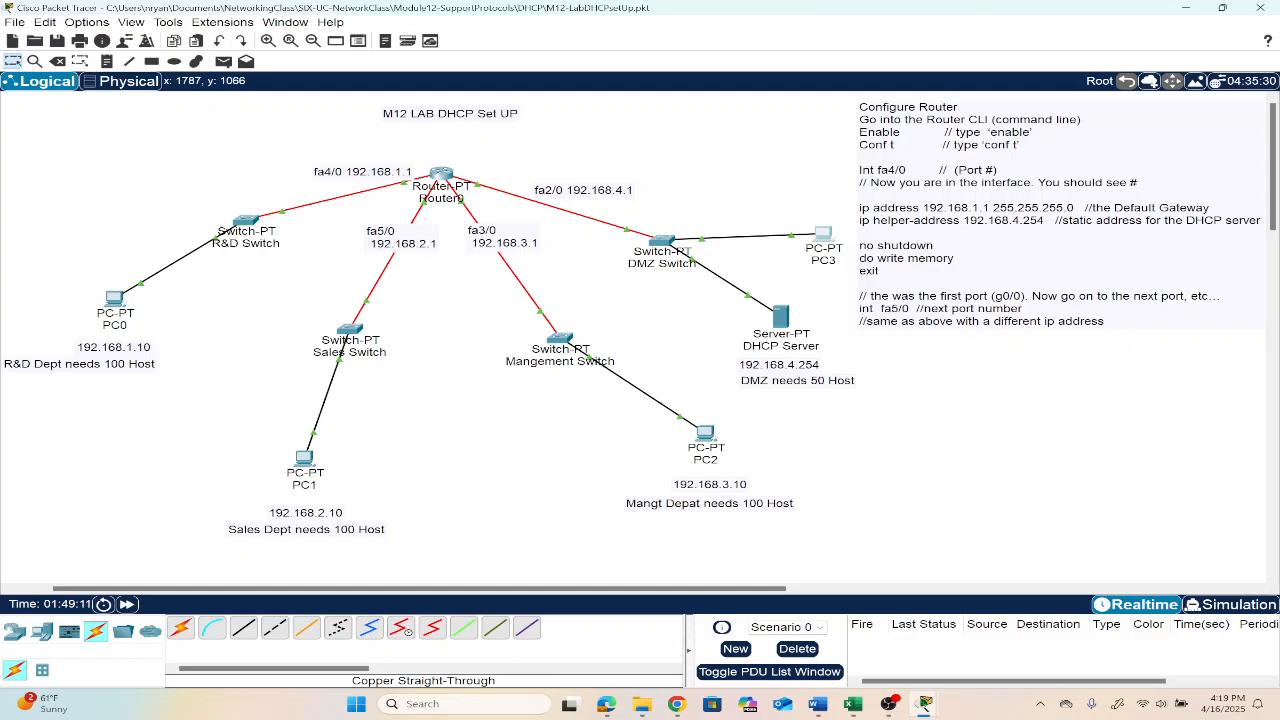
mouse_move(891, 710)
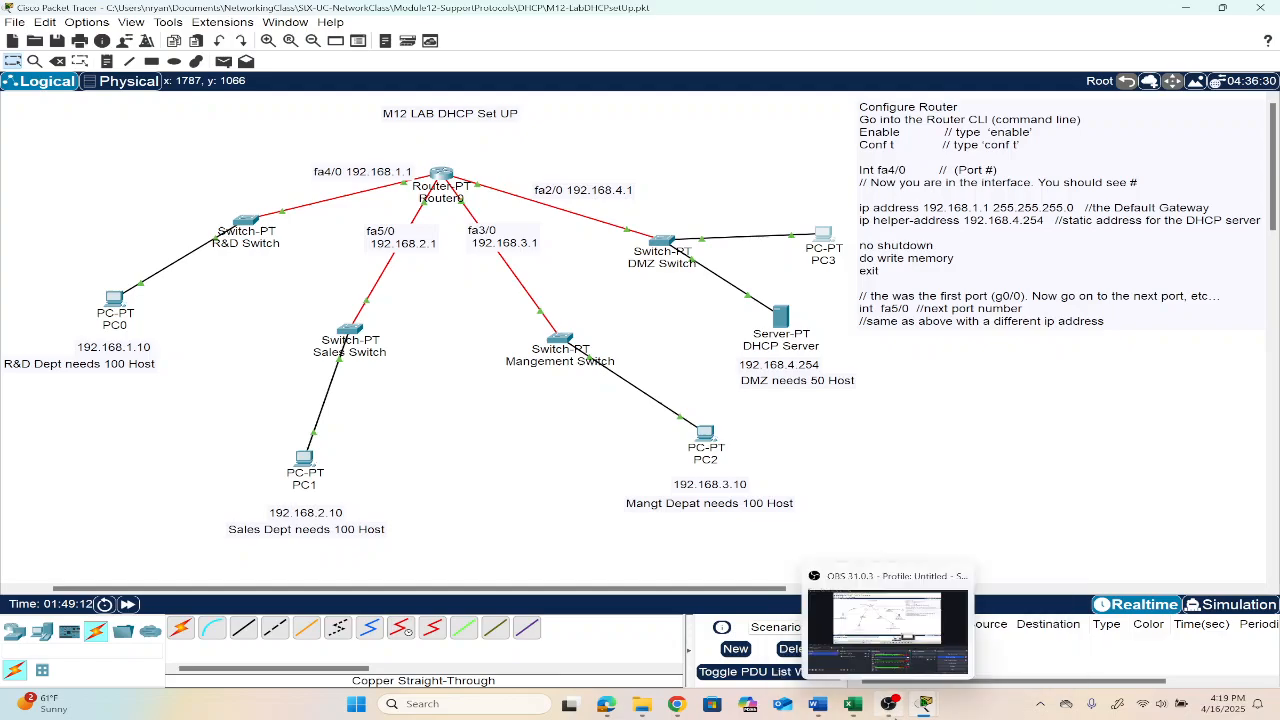
left_click(891, 705)
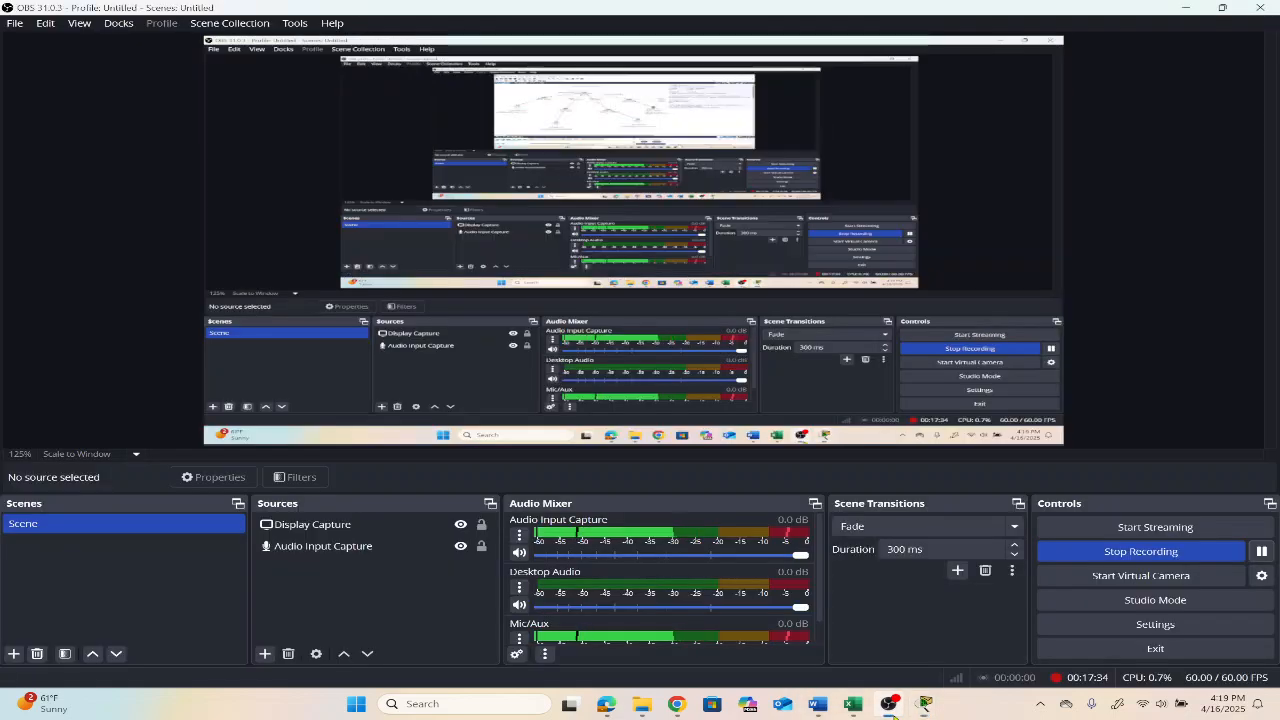